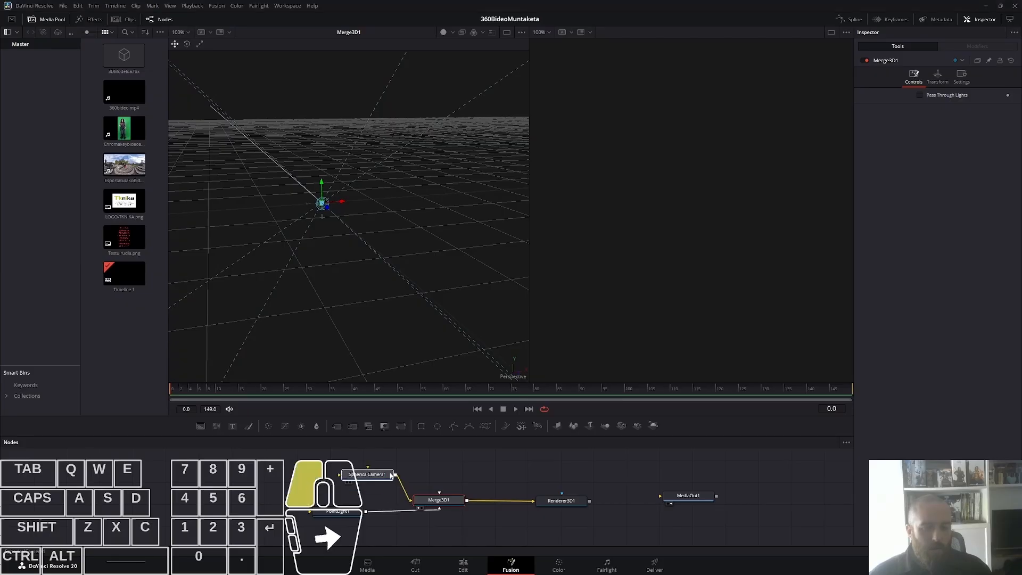
Step: Move the PointLight1 node up beside the spherical camera and add a Shape 3D node to the composition
{"action": "left_click_drag", "start_coordinate": [344, 507], "coordinate": [368, 467]}
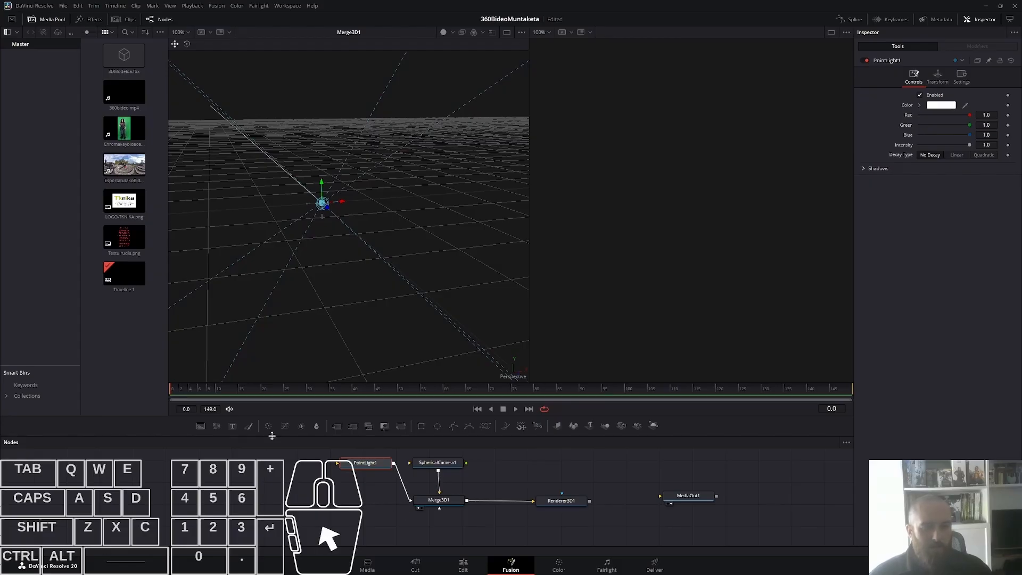
{"action": "left_click", "coordinate": [320, 501]}
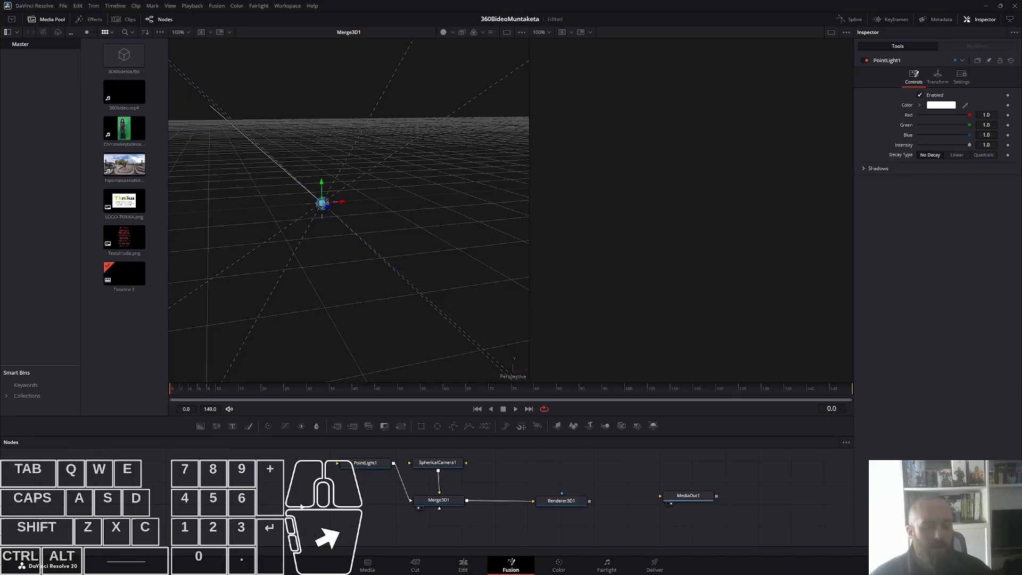
{"action": "key", "text": "shift+space"}
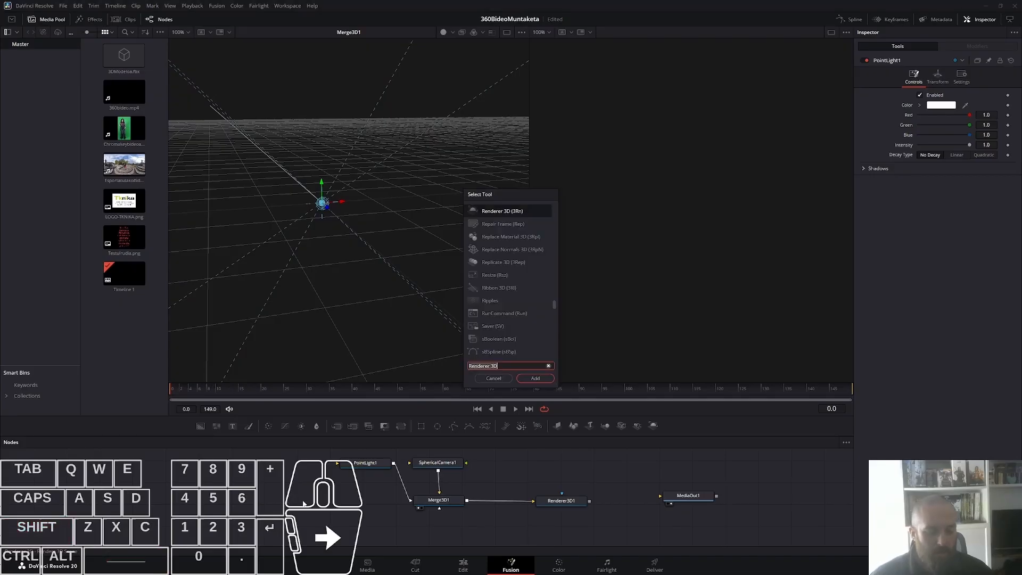
{"action": "type", "text": "shape"}
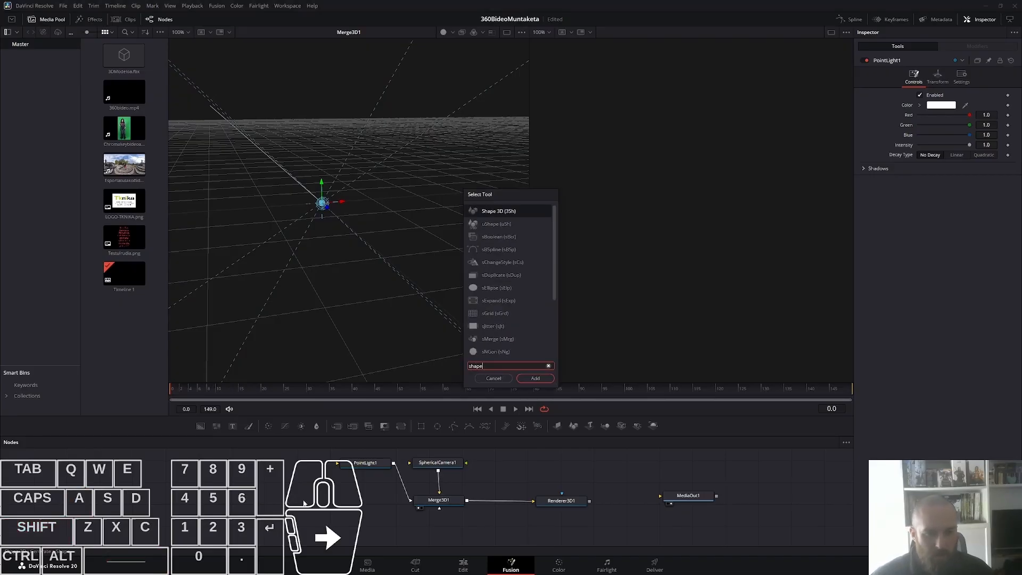
{"action": "left_click", "coordinate": [496, 211]}
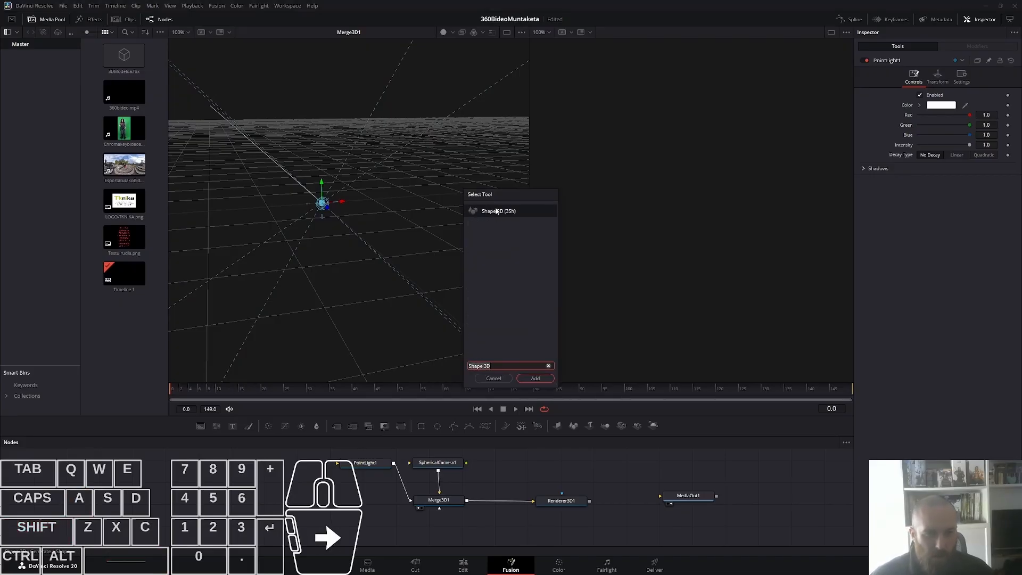
{"action": "left_click", "coordinate": [535, 378]}
{"action": "left_click_drag", "start_coordinate": [302, 499], "coordinate": [309, 499]}
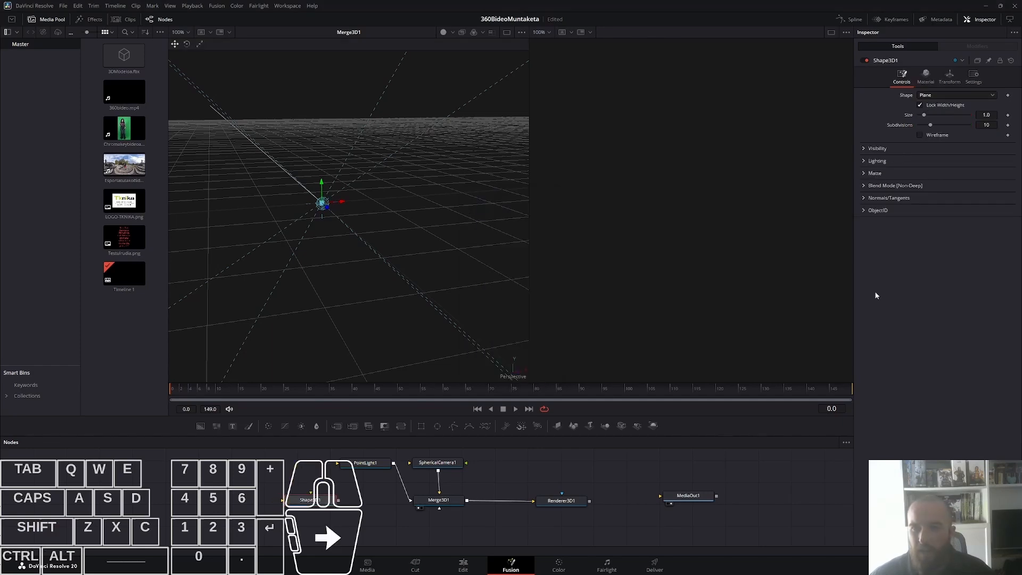
Step: Keep the Shape 3D node's shape as Plane and connect its output to Merge3D1
{"action": "left_click", "coordinate": [953, 95]}
{"action": "left_click", "coordinate": [954, 95]}
{"action": "left_click_drag", "start_coordinate": [340, 502], "coordinate": [436, 503]}
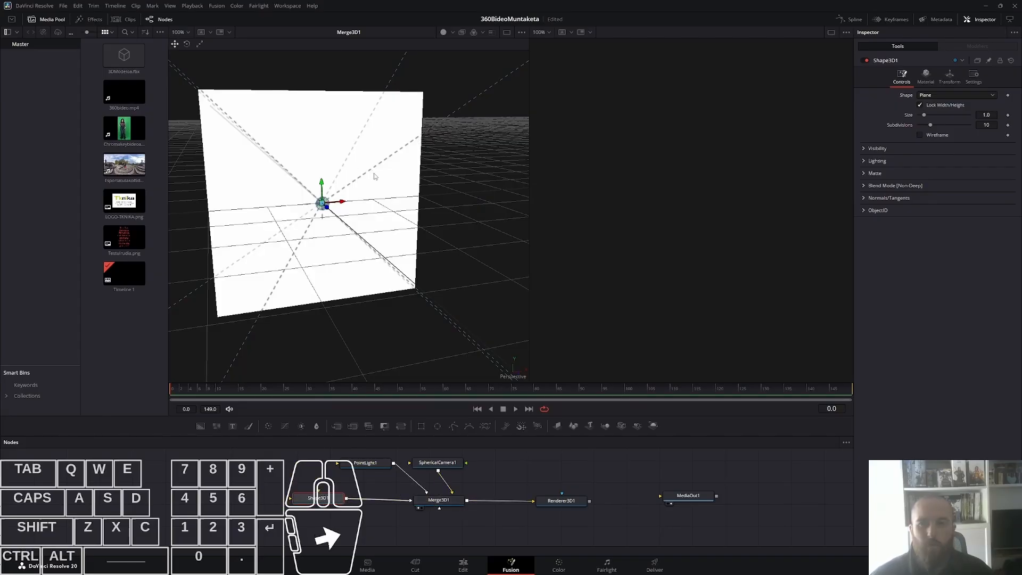
{"action": "left_click_drag", "start_coordinate": [354, 241], "coordinate": [475, 241]}
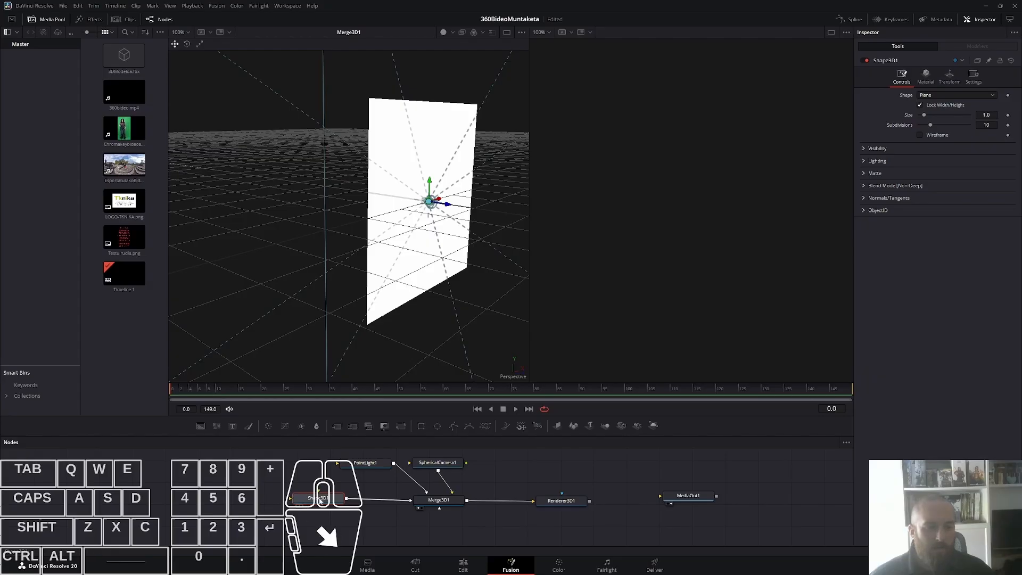
{"action": "left_click_drag", "start_coordinate": [320, 500], "coordinate": [326, 502]}
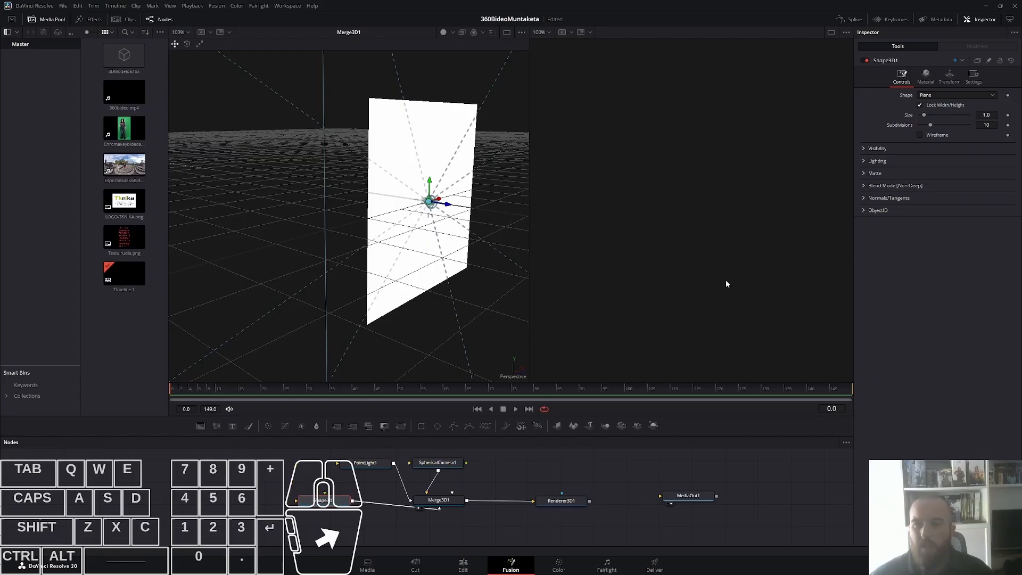
Step: Set the plane's X rotation to -90 so it lies flat, and rename its node Planoa
{"action": "left_click", "coordinate": [950, 77]}
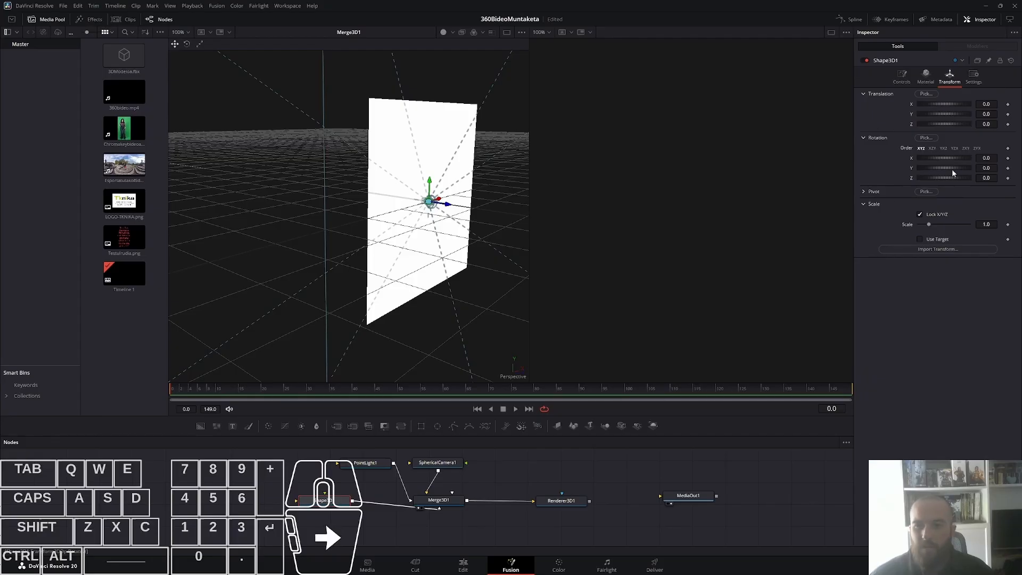
{"action": "left_click_drag", "start_coordinate": [951, 168], "coordinate": [931, 158]}
{"action": "key", "text": "ctrl+z"}
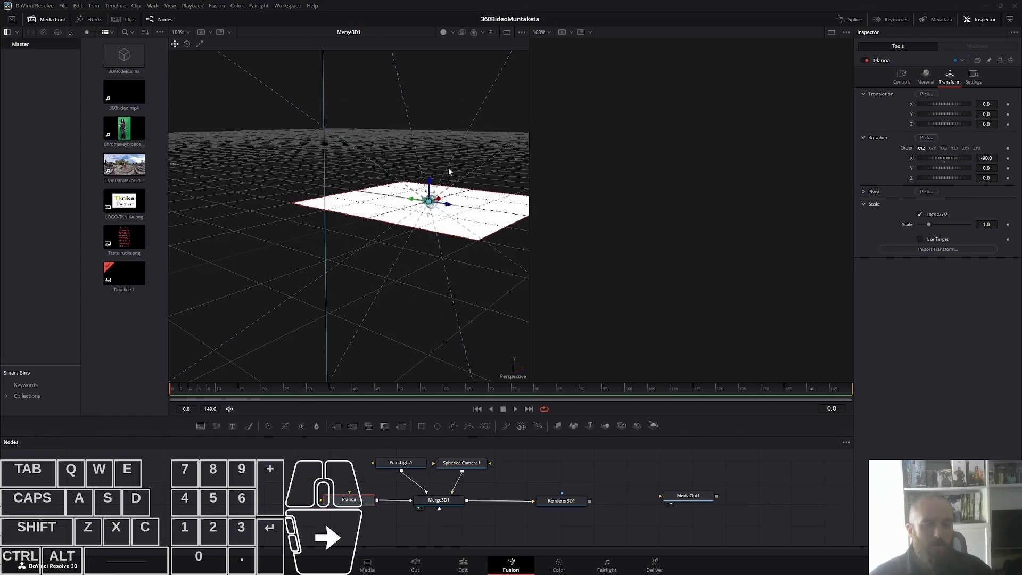
Step: Add LOGO-TKNIKA.png from the media pool to the node graph and rename its node Logoa
{"action": "left_click_drag", "start_coordinate": [449, 168], "coordinate": [326, 223]}
{"action": "scroll", "coordinate": [379, 192], "scroll_direction": "up", "scroll_amount": 5}
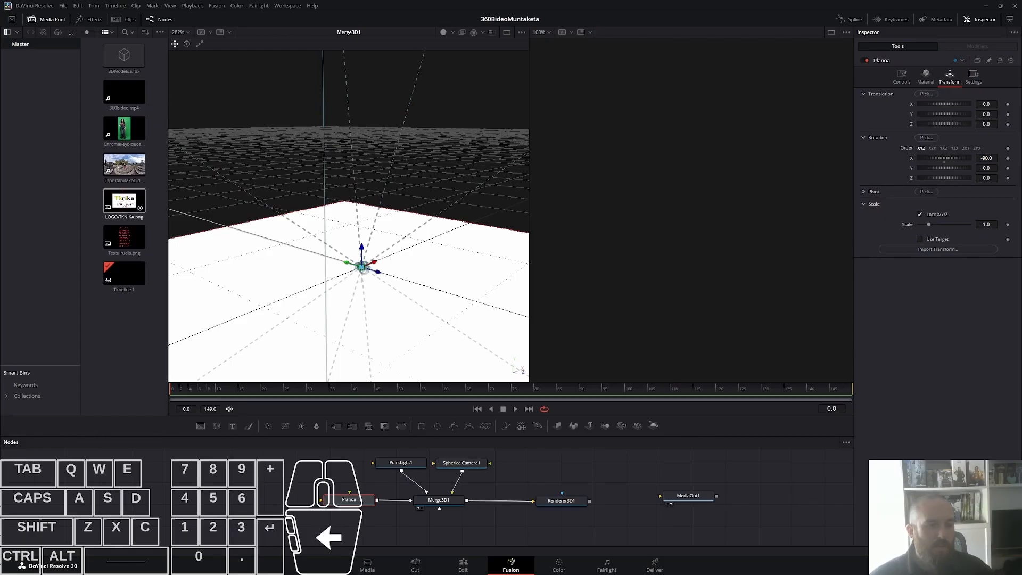
{"action": "left_click_drag", "start_coordinate": [124, 201], "coordinate": [275, 472]}
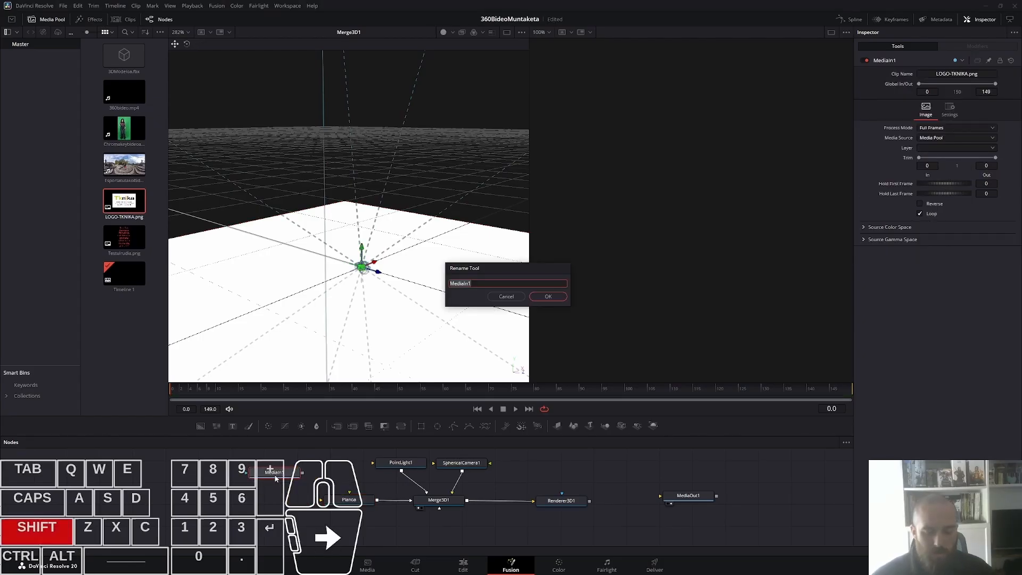
{"action": "type", "text": "Logoa"}
{"action": "key", "text": "Return"}
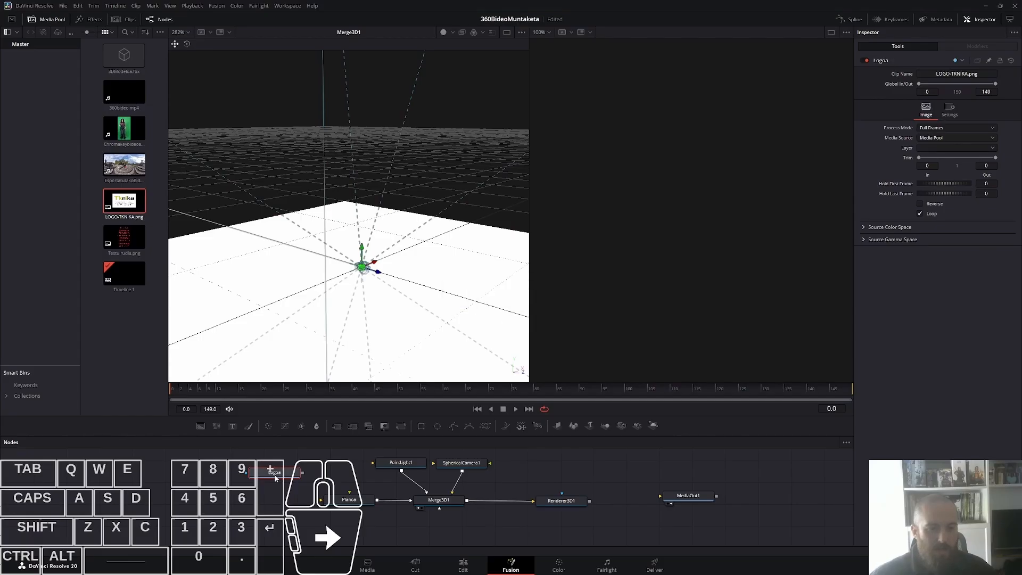
Step: Try to connect the Logoa image directly to Merge3D1, and move its node away from Planoa
{"action": "left_click", "coordinate": [304, 473]}
{"action": "left_click_drag", "start_coordinate": [314, 474], "coordinate": [438, 500]}
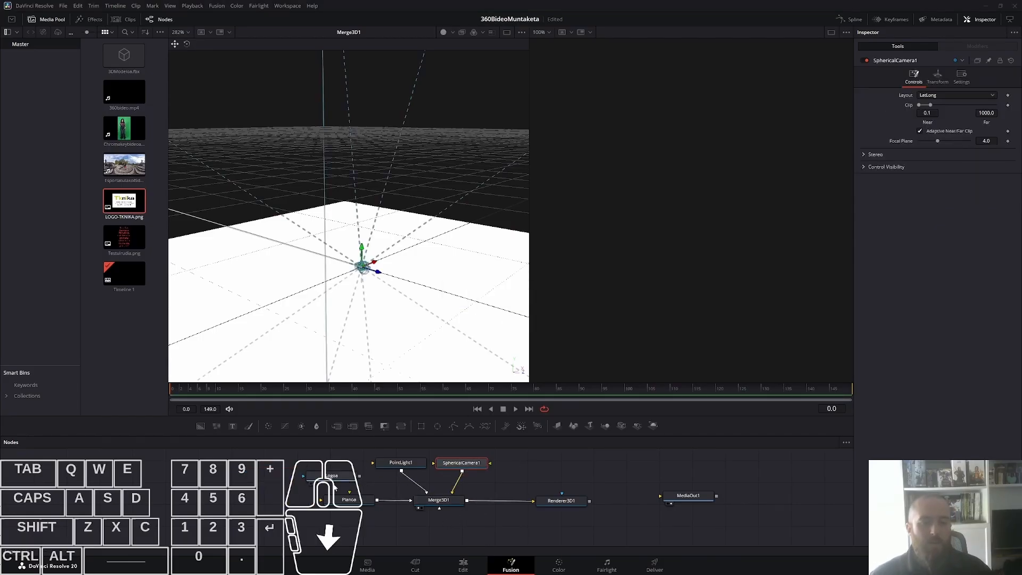
{"action": "left_click_drag", "start_coordinate": [360, 479], "coordinate": [435, 500]}
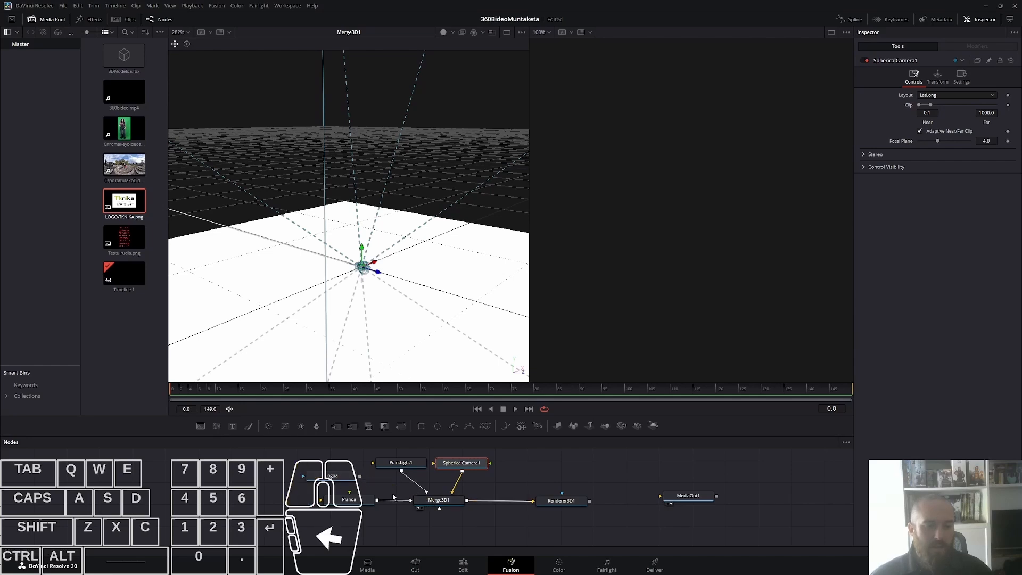
{"action": "left_click_drag", "start_coordinate": [324, 476], "coordinate": [279, 465]}
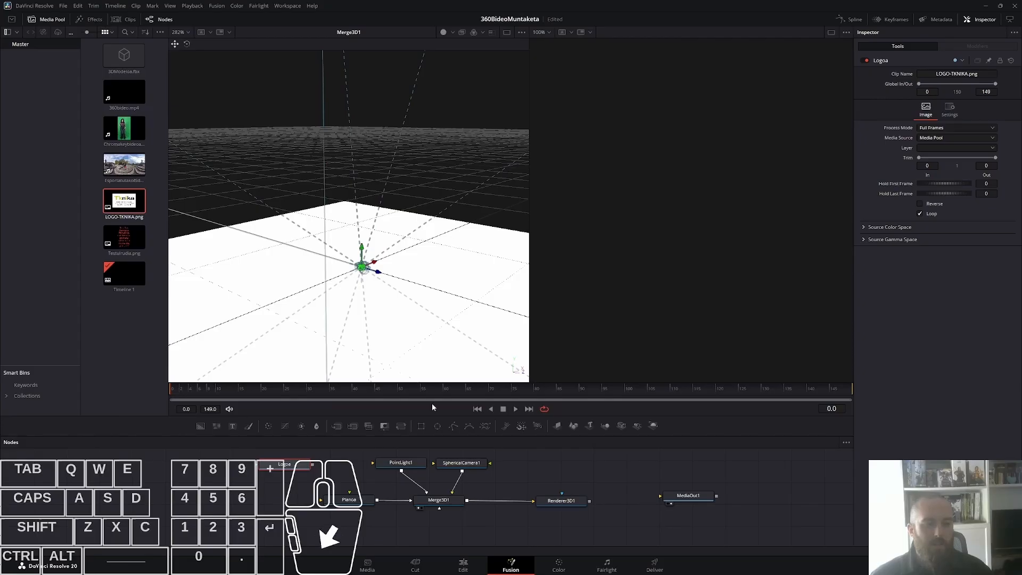
Step: Move the Planoa node lower in the graph and paste a copy of it
{"action": "left_click", "coordinate": [351, 506]}
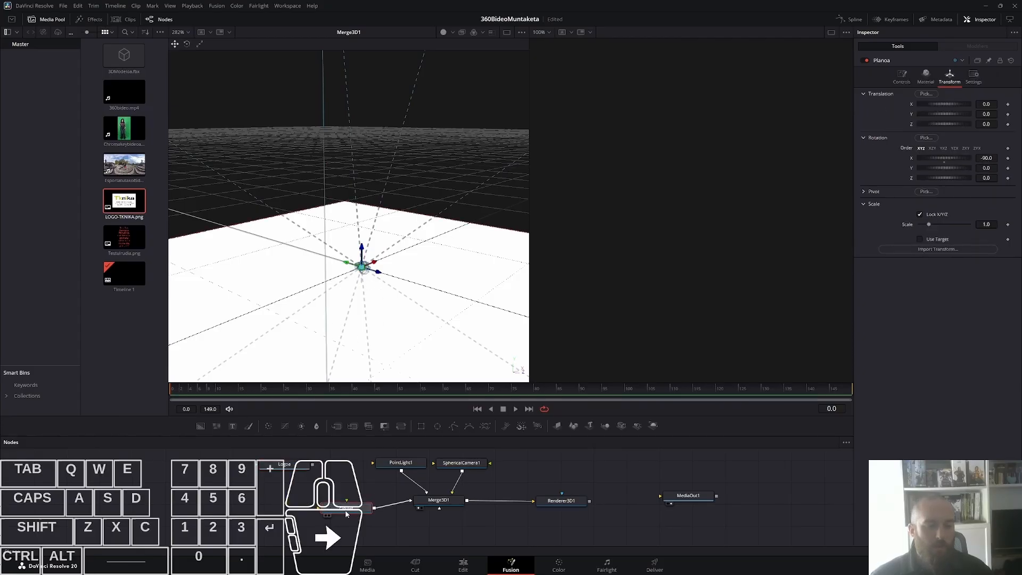
{"action": "left_click_drag", "start_coordinate": [351, 506], "coordinate": [342, 522]}
{"action": "key", "text": "ctrl+c"}
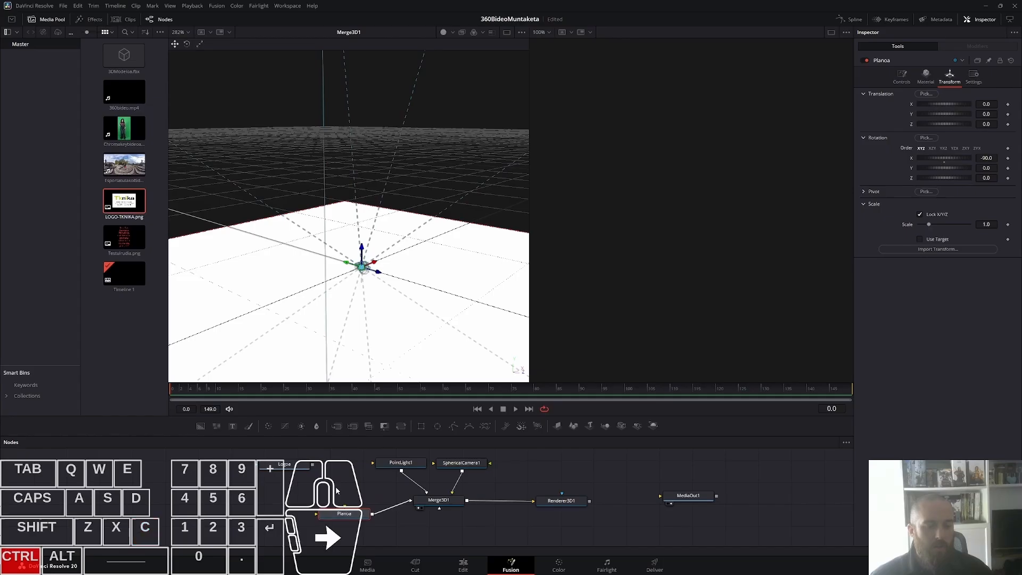
{"action": "key", "text": "ctrl+v"}
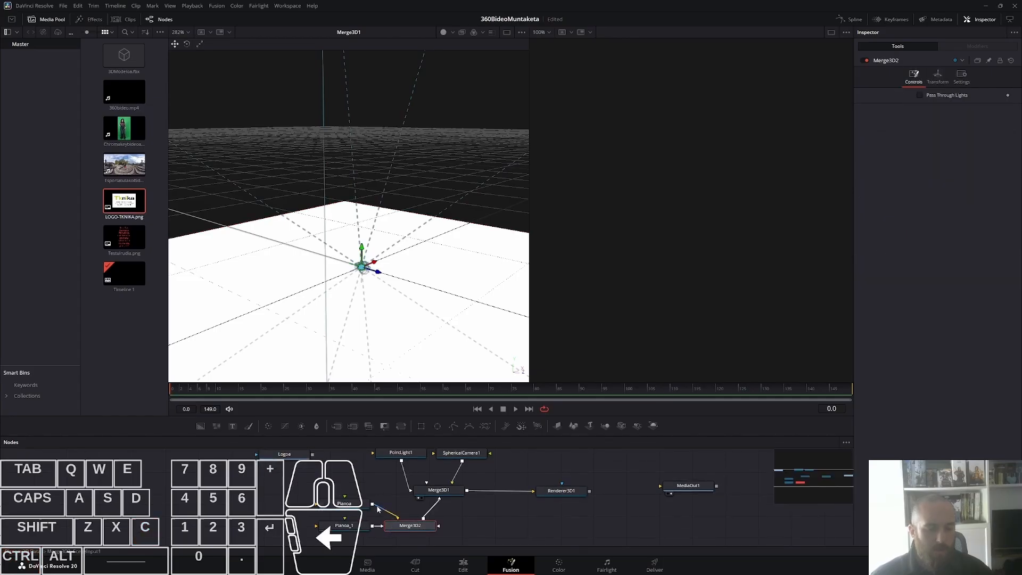
Step: Connect Planoa directly to Merge3D1, delete the extra Merge3D2 node and remove the redundant Planoa link
{"action": "left_click_drag", "start_coordinate": [373, 505], "coordinate": [426, 491]}
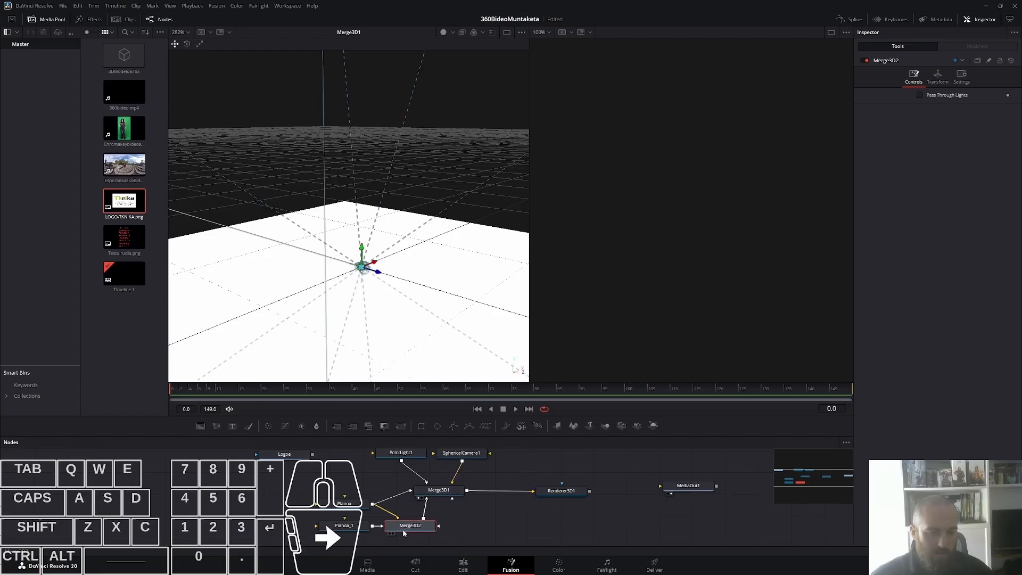
{"action": "key", "text": "Delete"}
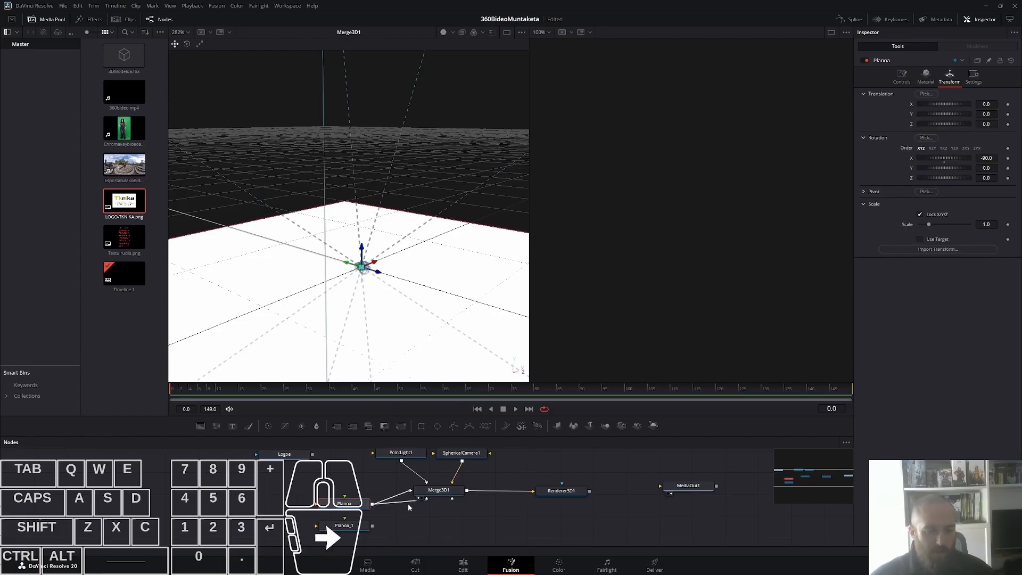
{"action": "left_click_drag", "start_coordinate": [425, 500], "coordinate": [410, 516]}
{"action": "left_click", "coordinate": [407, 516]}
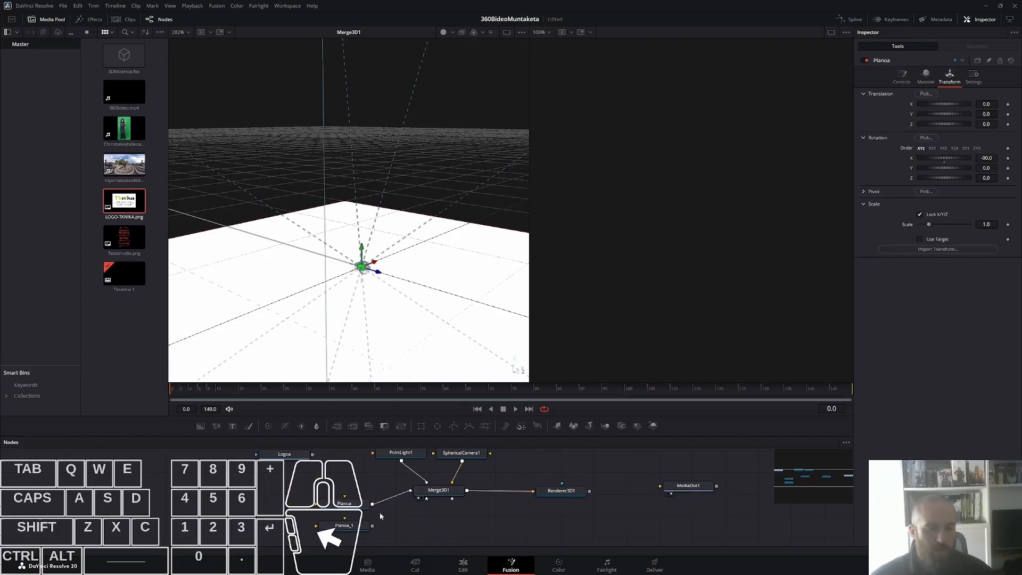
Step: Move Planoa up next to Merge3D1 and rename the copied plane node Logo_planoa
{"action": "mouse_move", "coordinate": [346, 505]}
{"action": "left_mouse_down"}
{"action": "mouse_move", "coordinate": [358, 488]}
{"action": "mouse_move", "coordinate": [355, 495]}
{"action": "left_mouse_up"}
{"action": "left_click", "coordinate": [352, 526]}
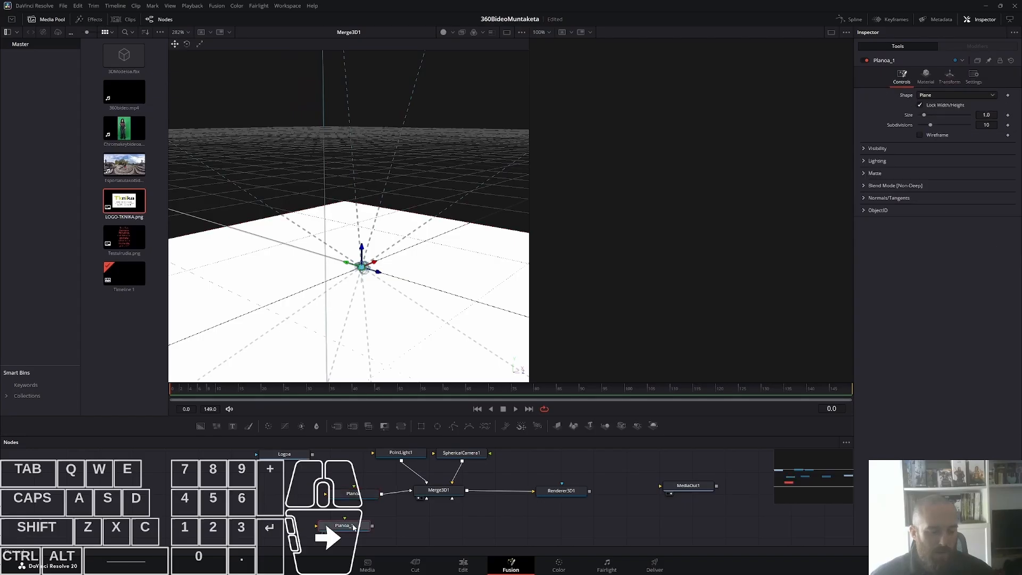
{"action": "key", "text": "F2"}
{"action": "key", "text": "BackSpace"}
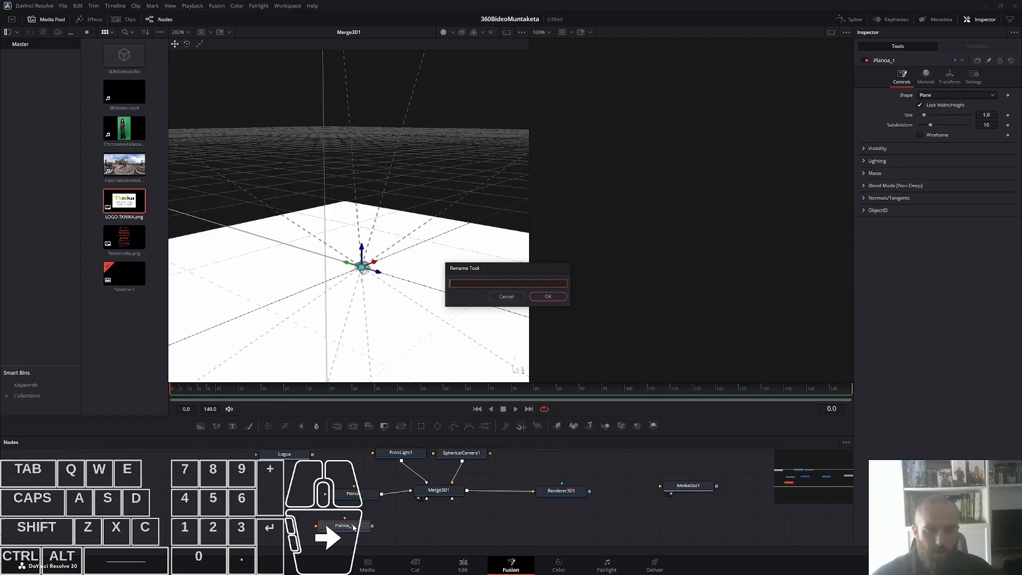
{"action": "type", "text": "Logo"}
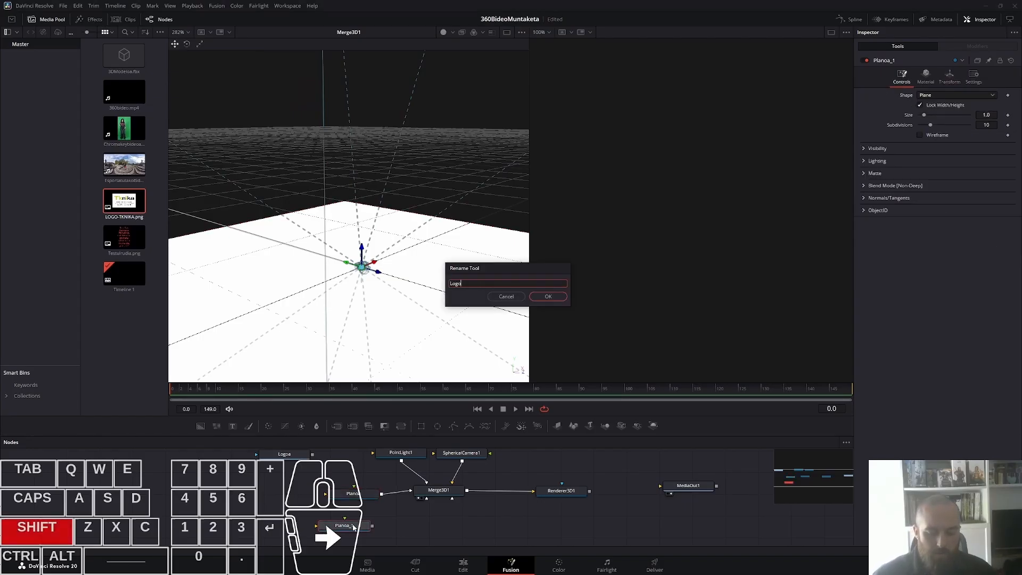
{"action": "type", "text": "_planoa"}
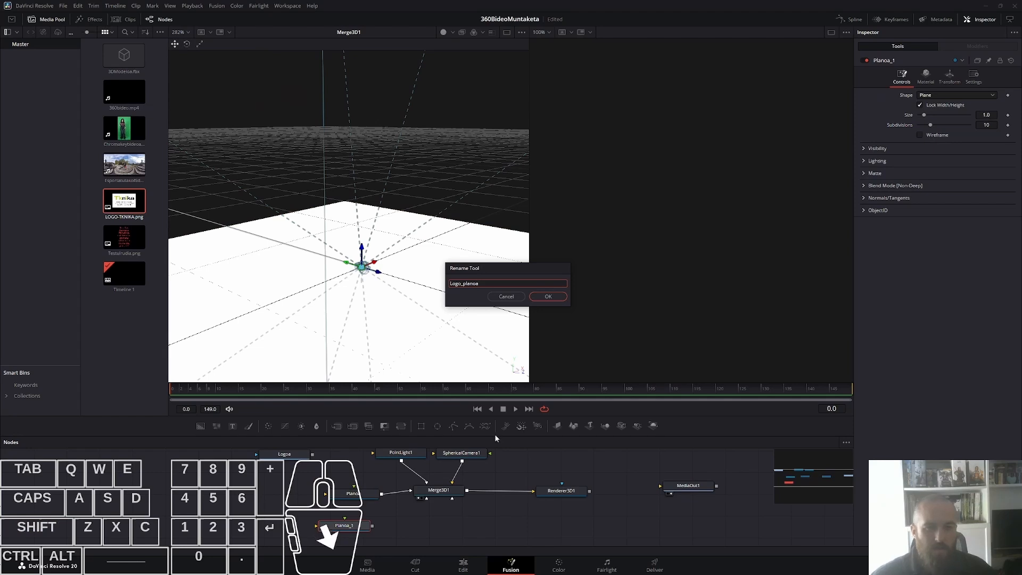
{"action": "left_click", "coordinate": [547, 295]}
Step: Place Logo_planoa beside Logoa, connect Logoa into it, and connect Logo_planoa to Merge3D1
{"action": "left_click_drag", "start_coordinate": [346, 526], "coordinate": [286, 476]}
{"action": "left_click_drag", "start_coordinate": [348, 471], "coordinate": [394, 499]}
{"action": "left_click_drag", "start_coordinate": [331, 482], "coordinate": [471, 518]}
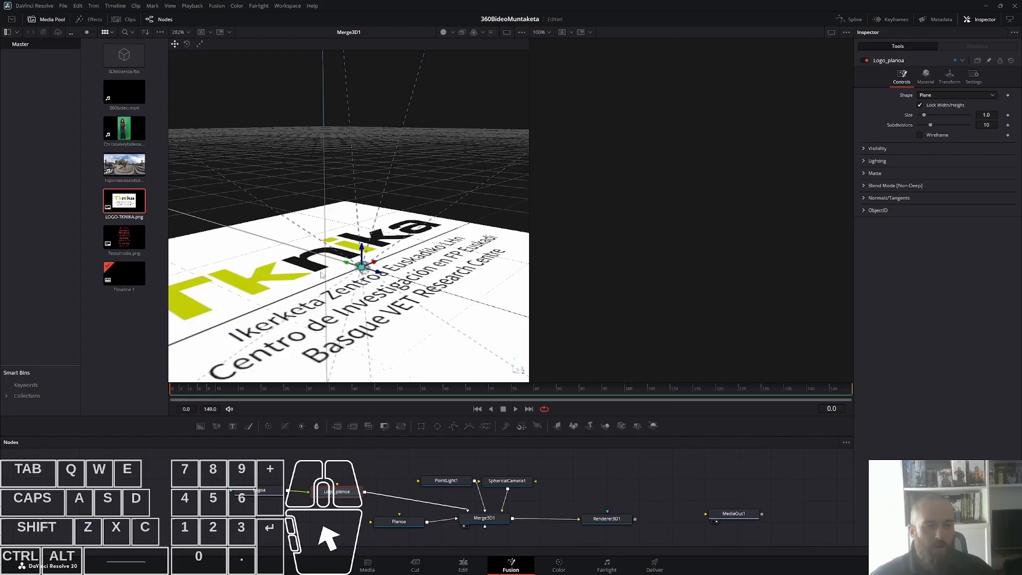
Step: Set the X rotation of Logo_planoa to 0 so the logo plane stands upright
{"action": "scroll", "coordinate": [367, 290], "scroll_direction": "down", "scroll_amount": 3}
{"action": "scroll", "coordinate": [369, 290], "scroll_direction": "down", "scroll_amount": 5}
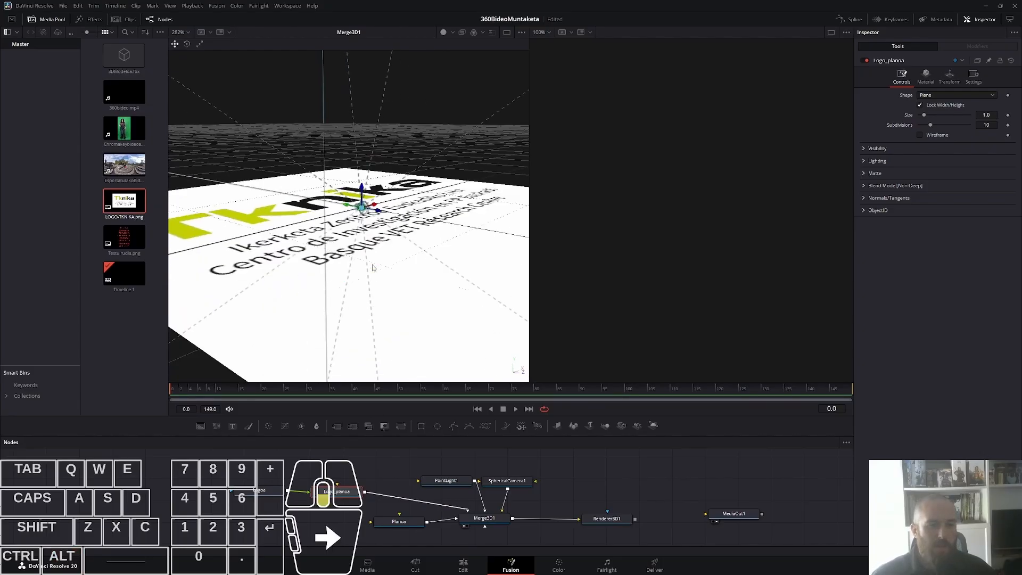
{"action": "left_click_drag", "start_coordinate": [377, 221], "coordinate": [378, 298]}
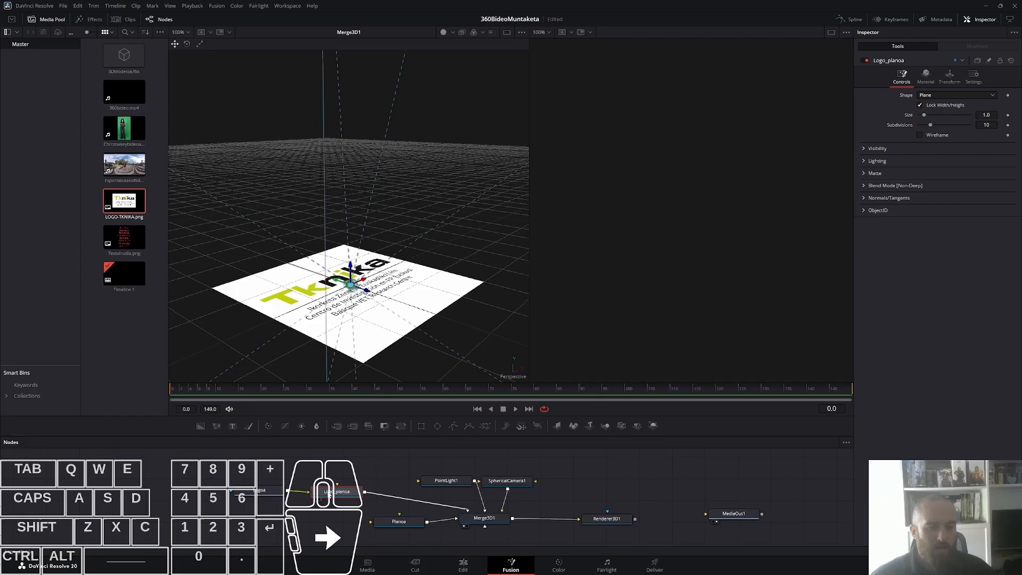
{"action": "left_click", "coordinate": [343, 494]}
{"action": "left_click", "coordinate": [949, 77]}
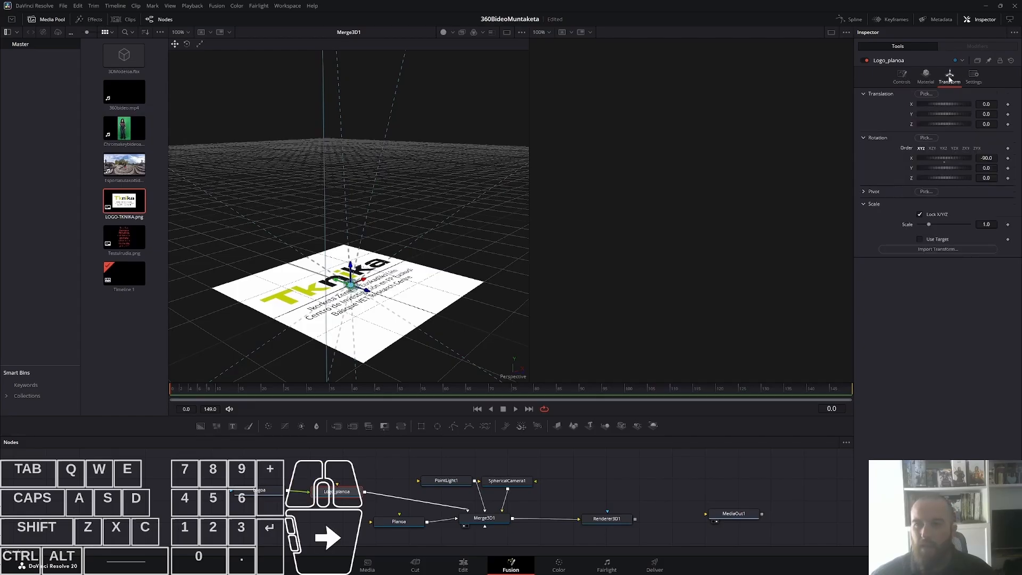
{"action": "left_click", "coordinate": [987, 158]}
{"action": "left_click_drag", "start_coordinate": [987, 158], "coordinate": [970, 157]}
{"action": "type", "text": "0"}
{"action": "key", "text": "Tab"}
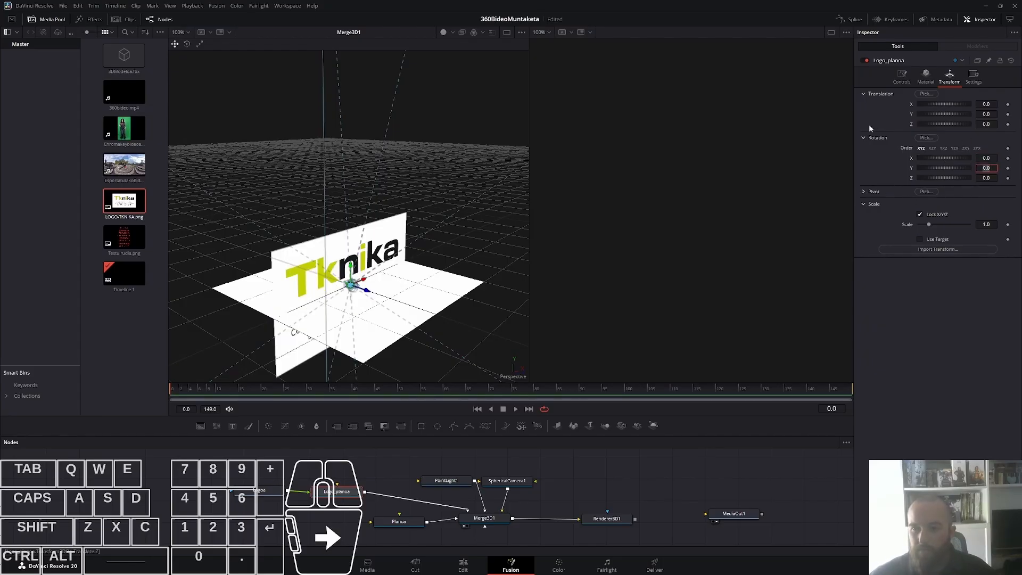
Step: Set the scale of Logo_planoa to 0.3 with the axes locked together
{"action": "left_click", "coordinate": [987, 225]}
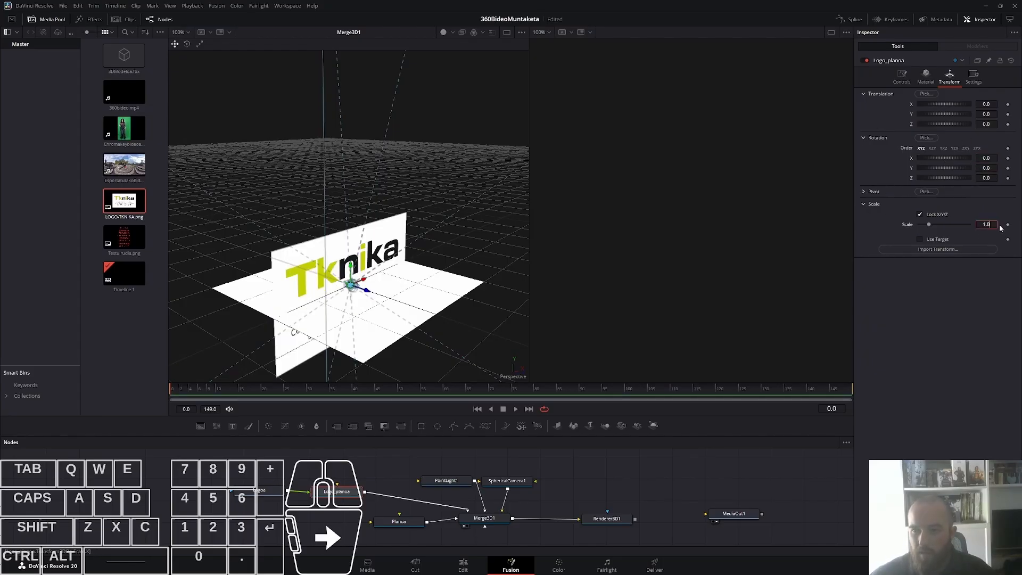
{"action": "left_click_drag", "start_coordinate": [987, 224], "coordinate": [952, 225]}
{"action": "type", "text": "0.3"}
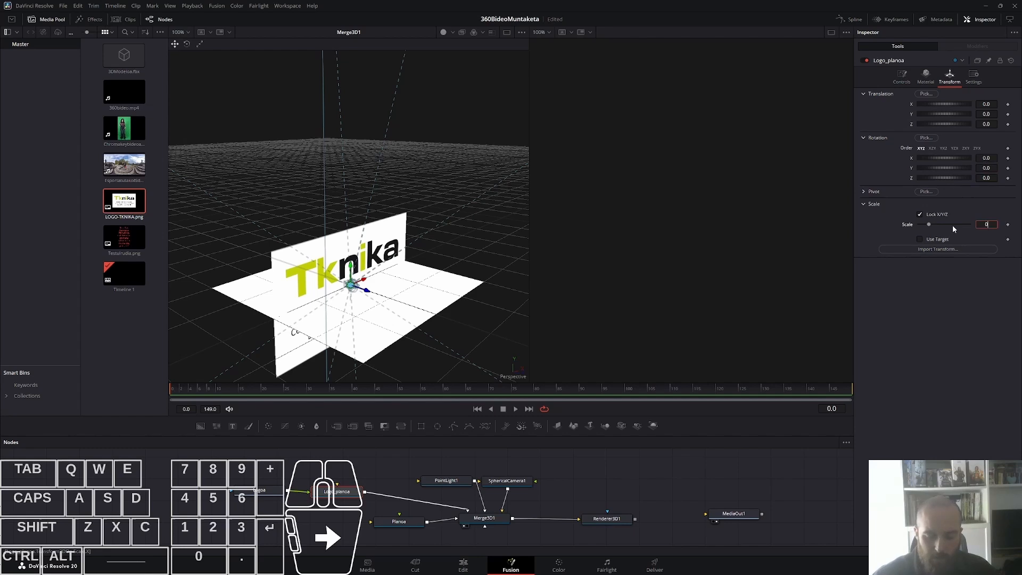
{"action": "key", "text": "Tab"}
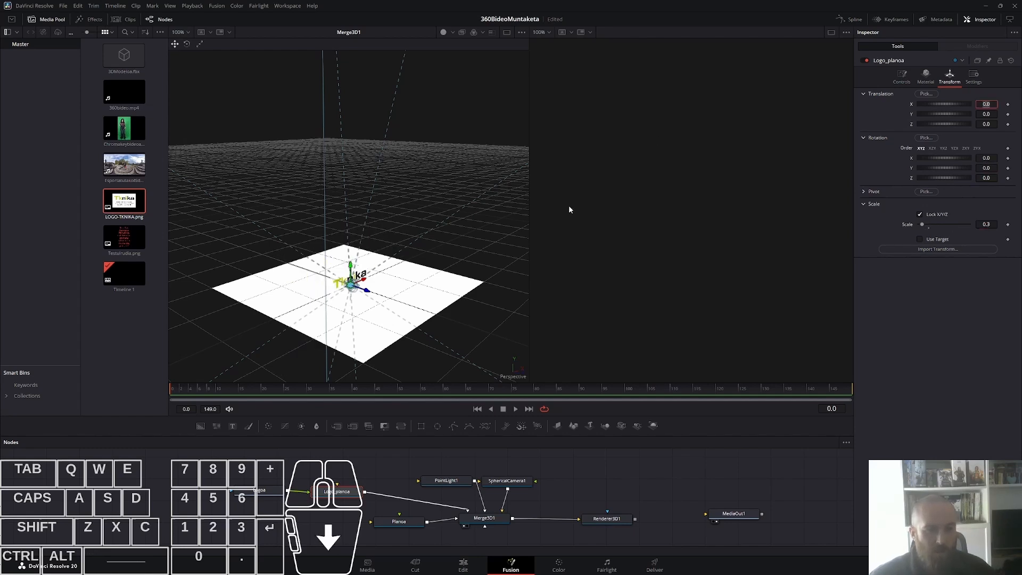
Step: Move Logo_planoa away from the origin to X 0.029 and Z -0.29, raising it above the floor plane
{"action": "left_click", "coordinate": [987, 104]}
{"action": "left_click_drag", "start_coordinate": [947, 104], "coordinate": [951, 124]}
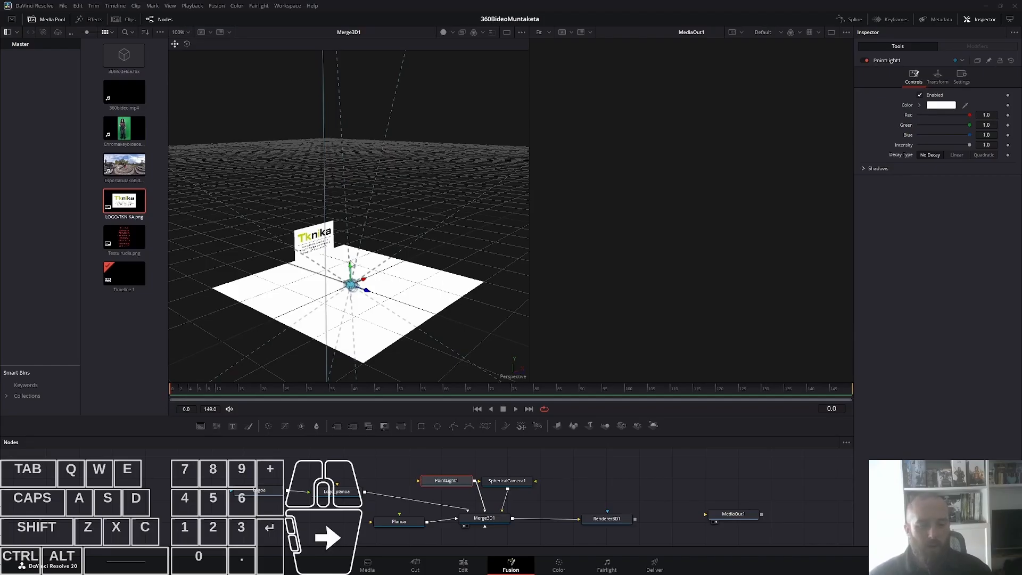
Step: Show the output of Renderer3D1 in the second viewer
{"action": "left_click", "coordinate": [608, 523]}
{"action": "mouse_move", "coordinate": [618, 520]}
{"action": "left_mouse_down"}
{"action": "mouse_move", "coordinate": [628, 517]}
{"action": "mouse_move", "coordinate": [615, 525]}
{"action": "left_mouse_up"}
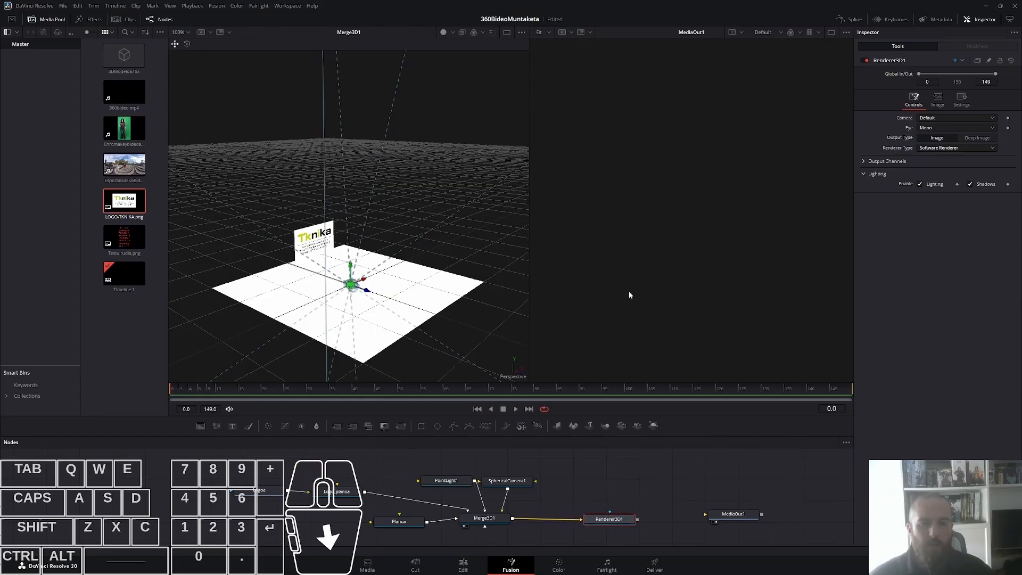
{"action": "left_click", "coordinate": [611, 522]}
{"action": "key", "text": "2"}
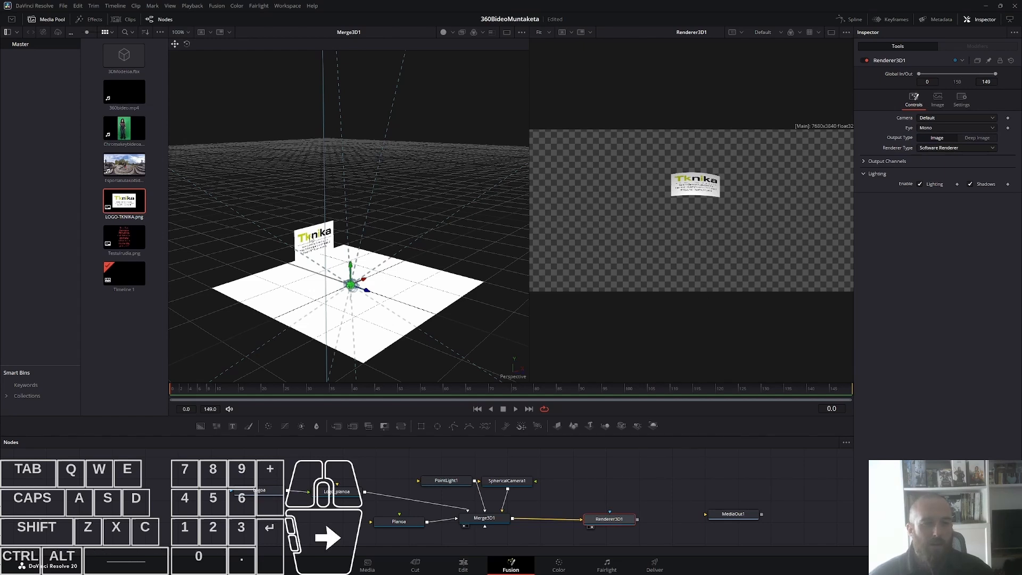
Step: Raise Logo_planoa slightly in the 3D scene to about 0.218 in Y
{"action": "left_click", "coordinate": [314, 234]}
{"action": "mouse_move", "coordinate": [319, 229]}
{"action": "left_mouse_down"}
{"action": "mouse_move", "coordinate": [314, 193]}
{"action": "mouse_move", "coordinate": [310, 253]}
{"action": "mouse_move", "coordinate": [310, 216]}
{"action": "left_mouse_up"}
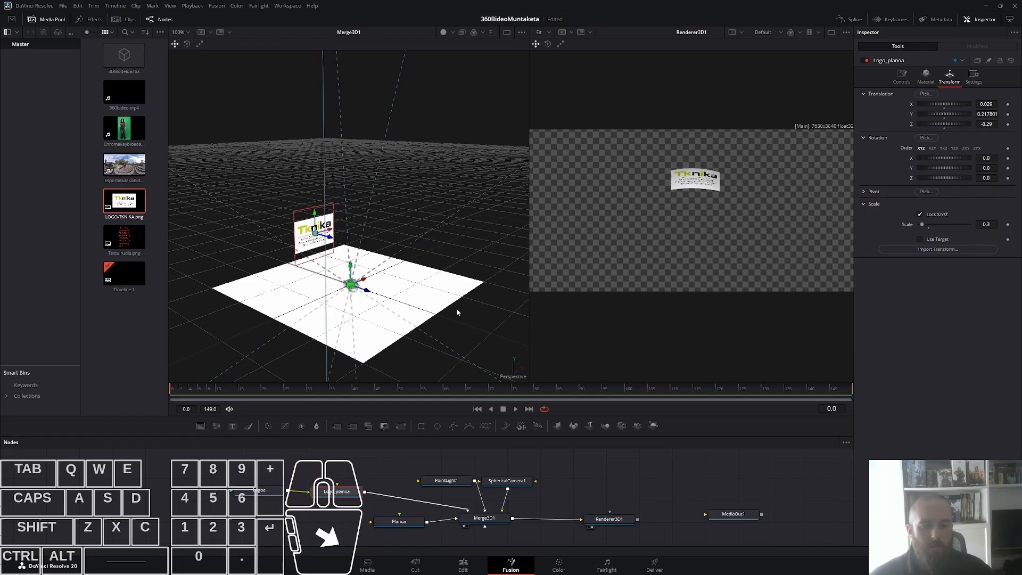
Step: Shift the Planoa floor plane vertically, first above the camera and then below it, to compare how it renders
{"action": "left_click", "coordinate": [399, 522]}
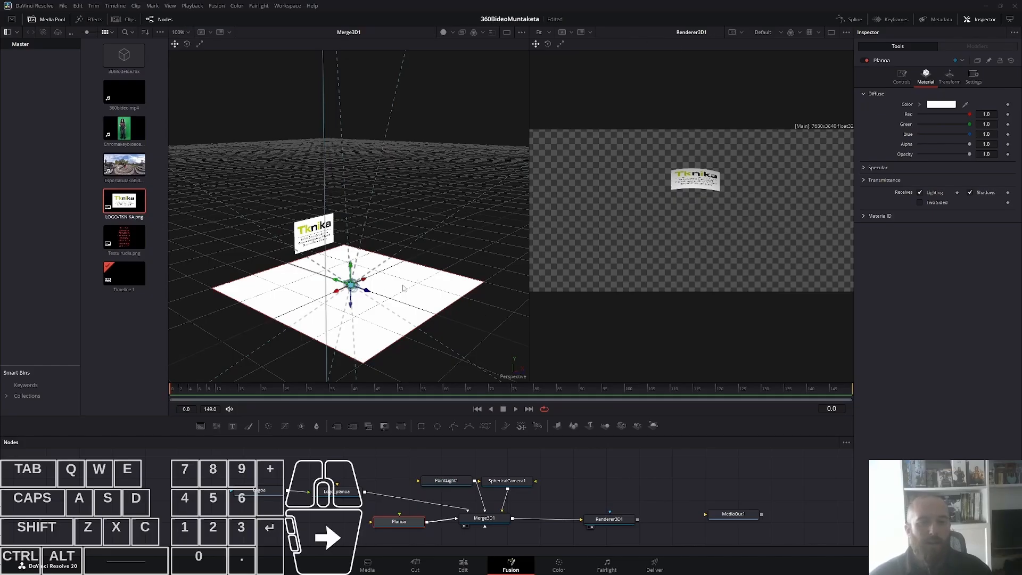
{"action": "left_click", "coordinate": [351, 306]}
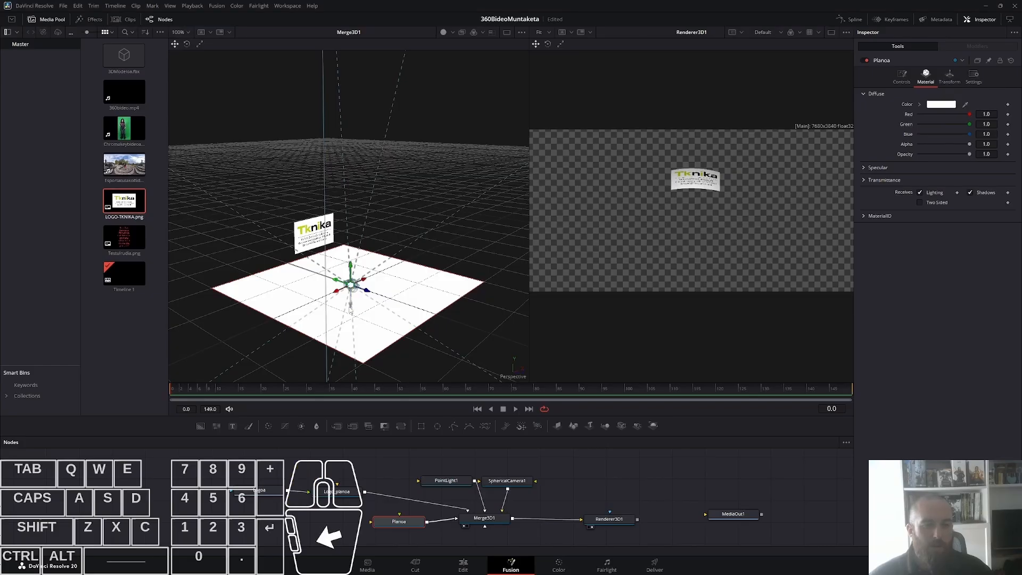
{"action": "left_click_drag", "start_coordinate": [351, 307], "coordinate": [350, 327]}
{"action": "left_click_drag", "start_coordinate": [351, 262], "coordinate": [355, 246]}
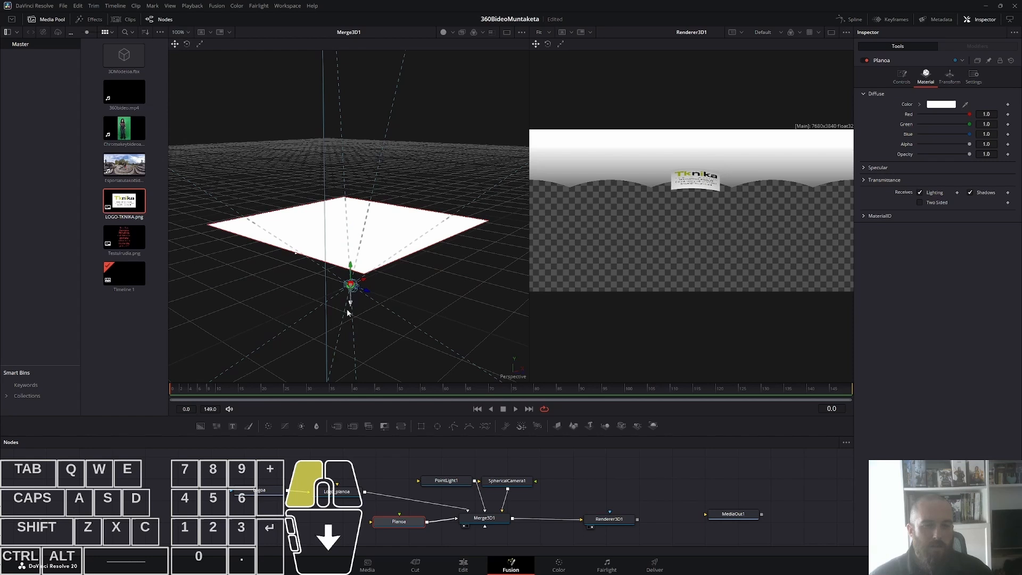
{"action": "left_click_drag", "start_coordinate": [348, 313], "coordinate": [348, 343]}
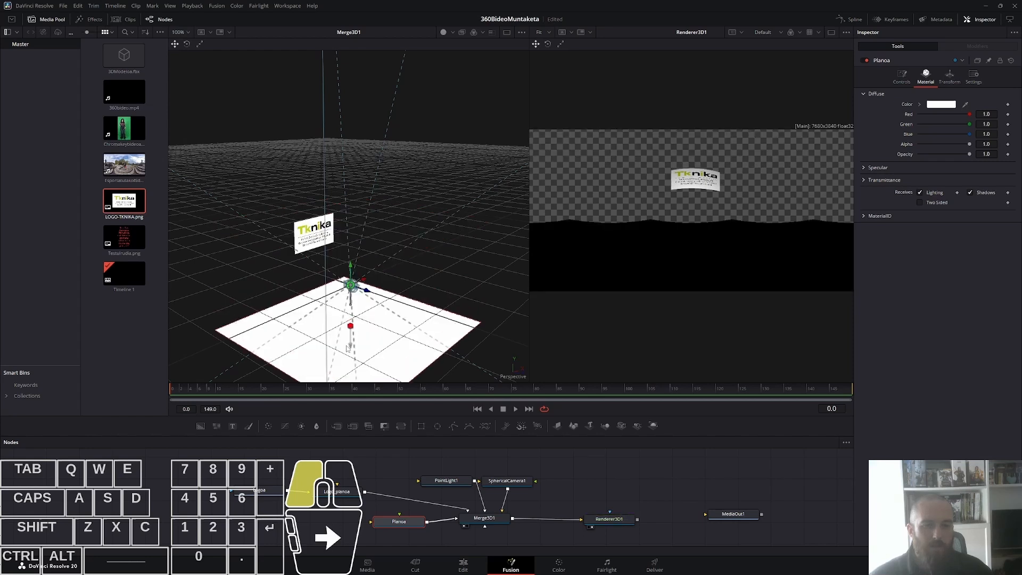
{"action": "left_click_drag", "start_coordinate": [346, 346], "coordinate": [346, 344]}
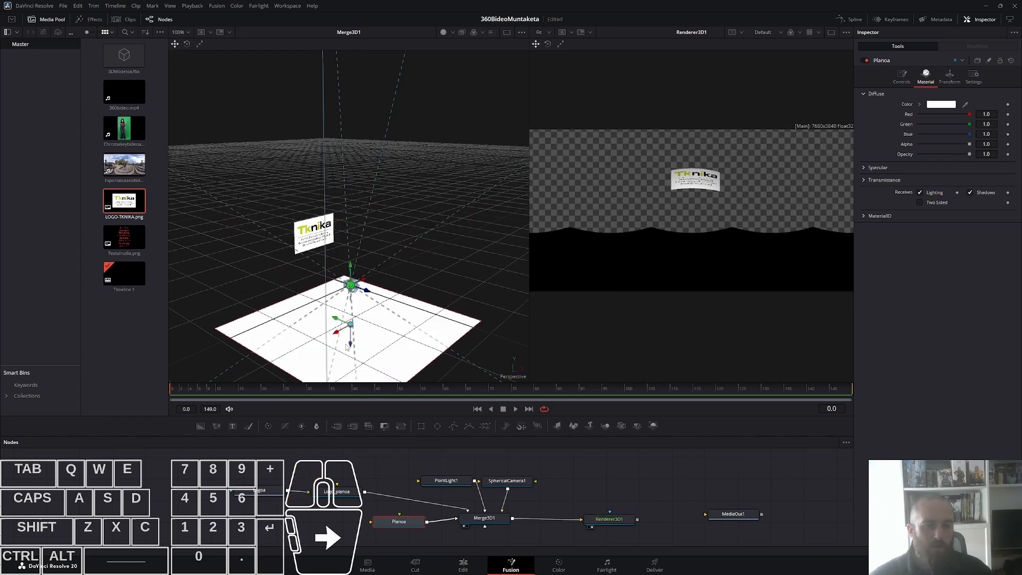
Step: Check PointLight1 and raise the Planoa plane back above the camera and light
{"action": "left_click", "coordinate": [450, 482]}
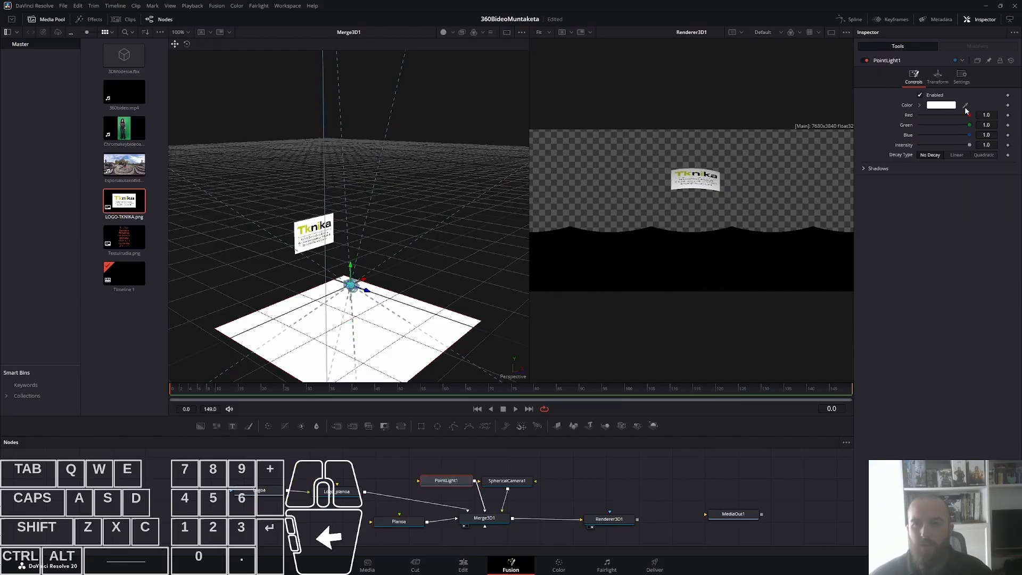
{"action": "left_click", "coordinate": [393, 522]}
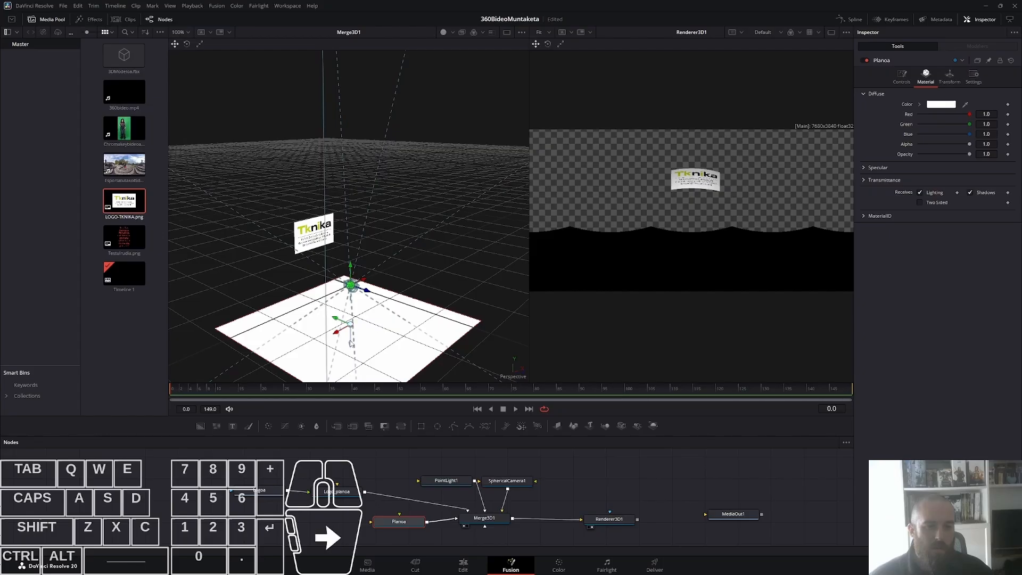
{"action": "left_click_drag", "start_coordinate": [352, 341], "coordinate": [358, 248]}
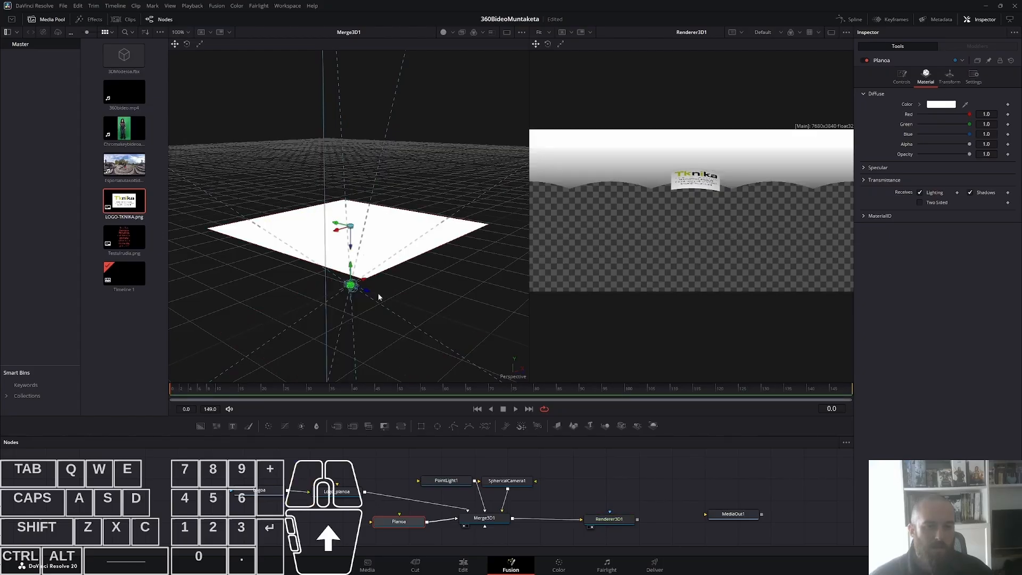
Step: Try a light cyan colour (#6fffff) on PointLight1, then discard the colour change
{"action": "left_click", "coordinate": [350, 285]}
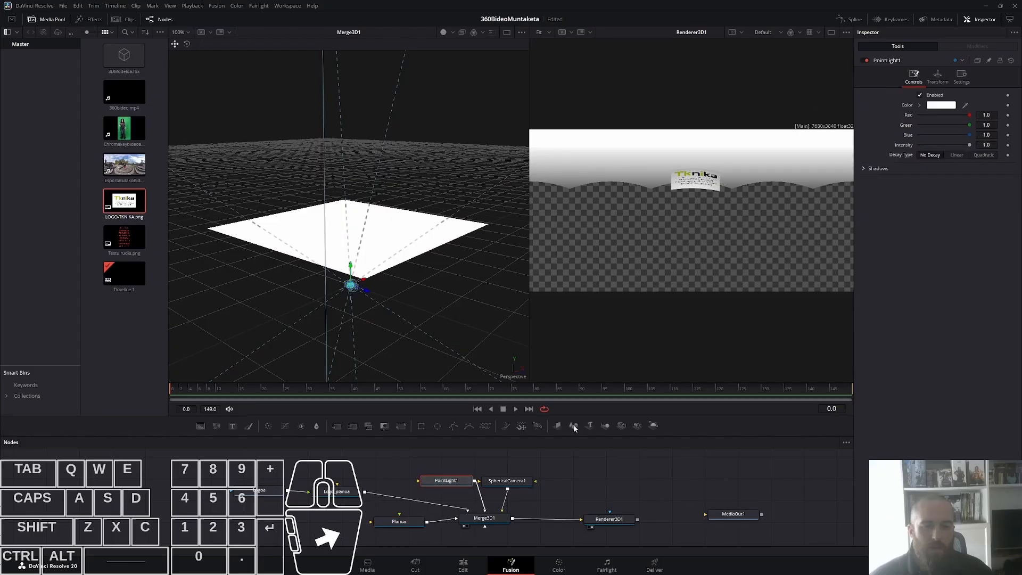
{"action": "left_click", "coordinate": [936, 106]}
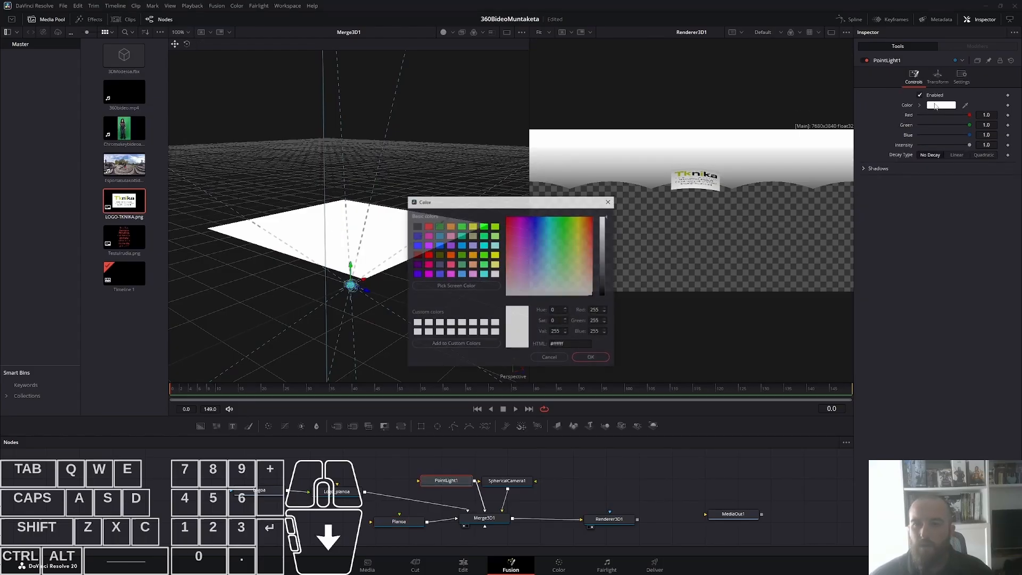
{"action": "left_click_drag", "start_coordinate": [576, 229], "coordinate": [549, 251]}
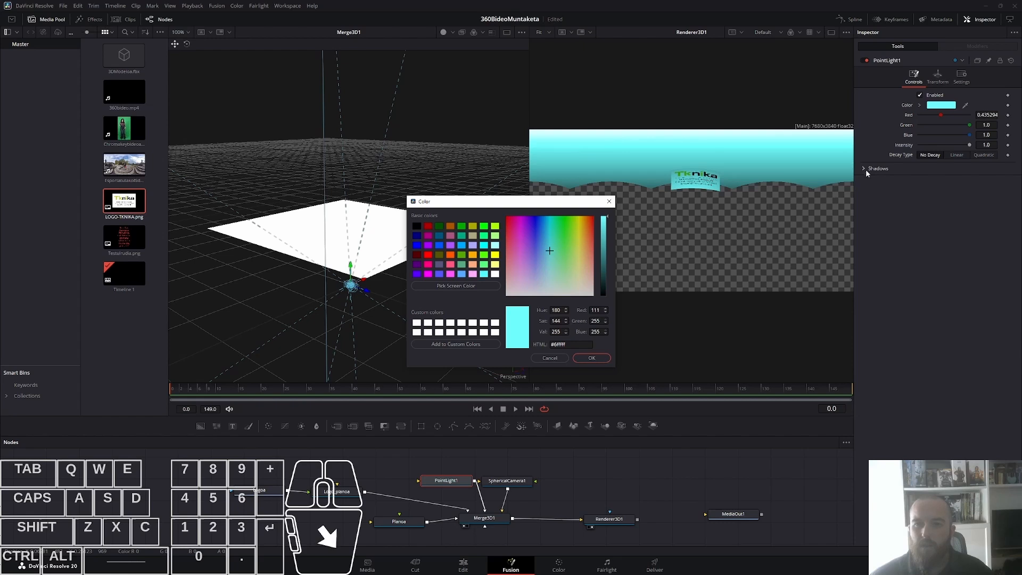
{"action": "left_click", "coordinate": [550, 357]}
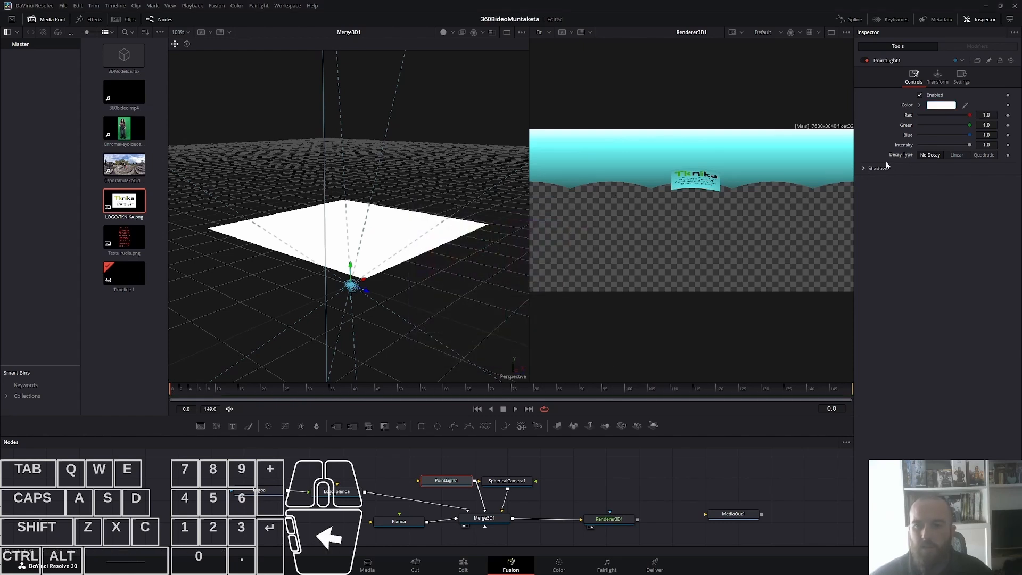
Step: Examine the shadow settings of PointLight1, including the Enable Shadows option
{"action": "left_click", "coordinate": [864, 168]}
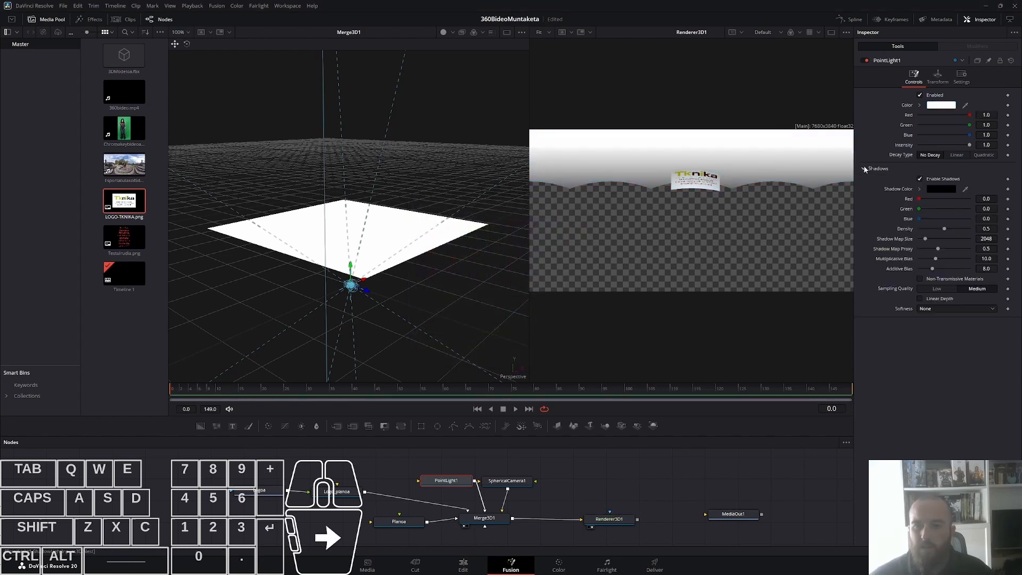
{"action": "left_click", "coordinate": [919, 179]}
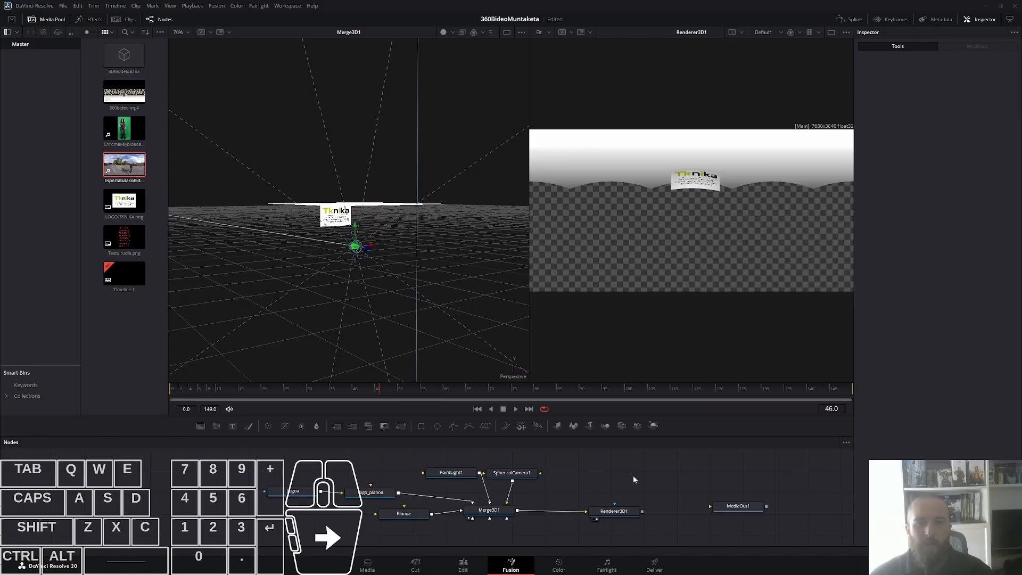
Step: Delete the Planoa plane node and move Logoa and Logo_planoa down in line with Merge3D1
{"action": "left_click", "coordinate": [403, 516]}
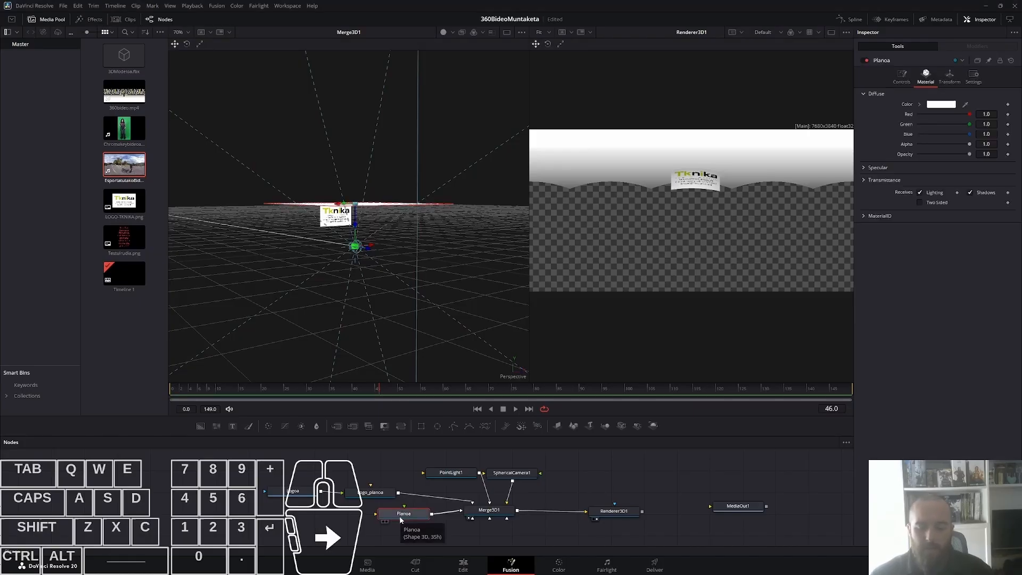
{"action": "key", "text": "Delete"}
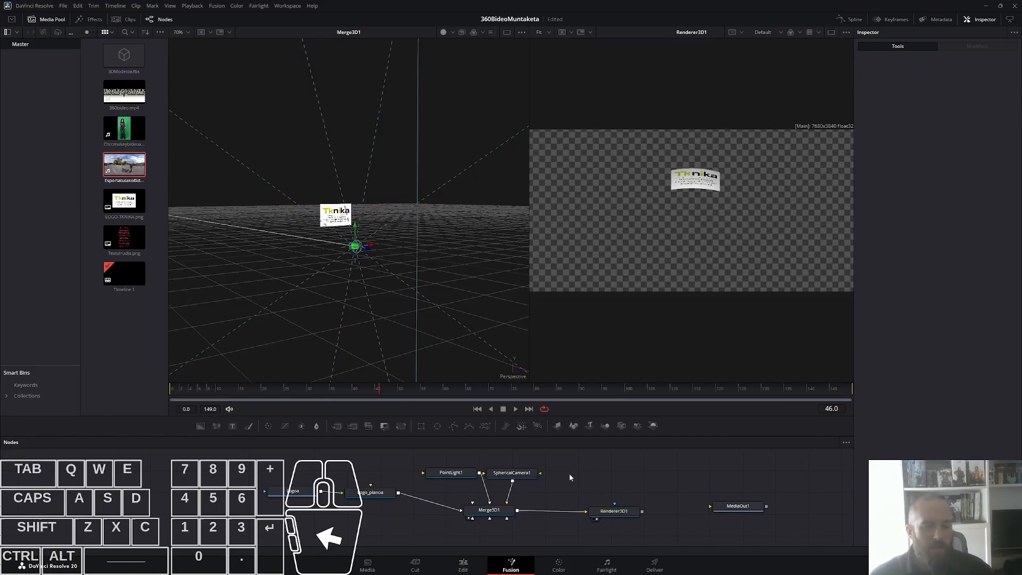
{"action": "left_click", "coordinate": [288, 477]}
{"action": "left_click_drag", "start_coordinate": [288, 477], "coordinate": [368, 512]}
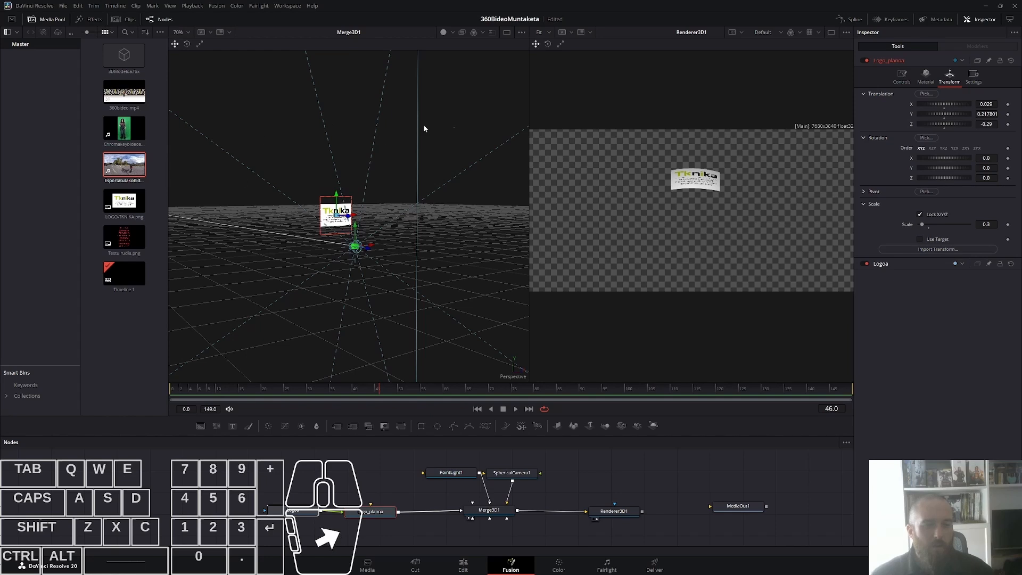
Step: Add an unconnected Shape 3D node above Logo_planoa and set its shape to Sphere
{"action": "left_click", "coordinate": [363, 477]}
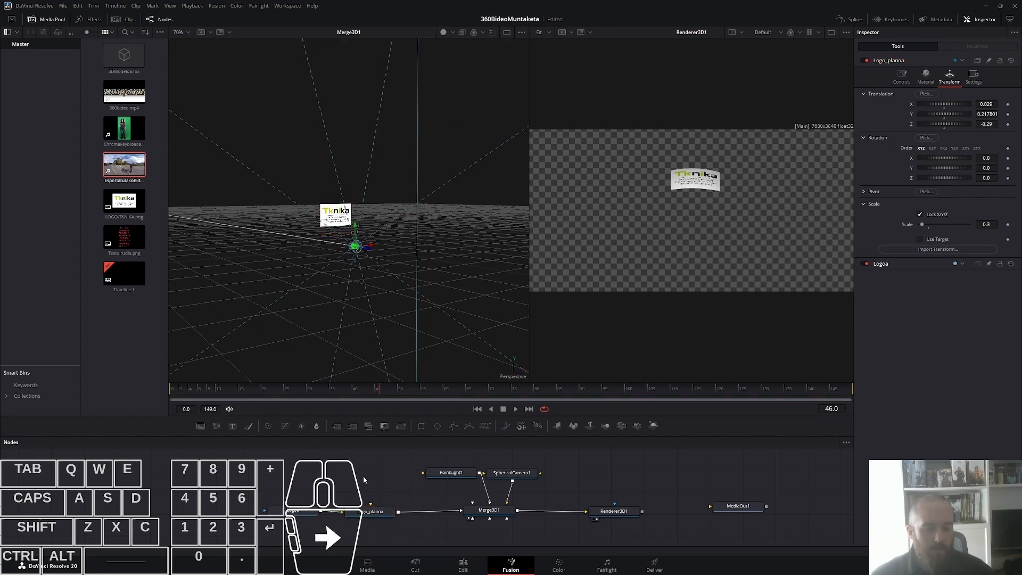
{"action": "key", "text": "shift+space"}
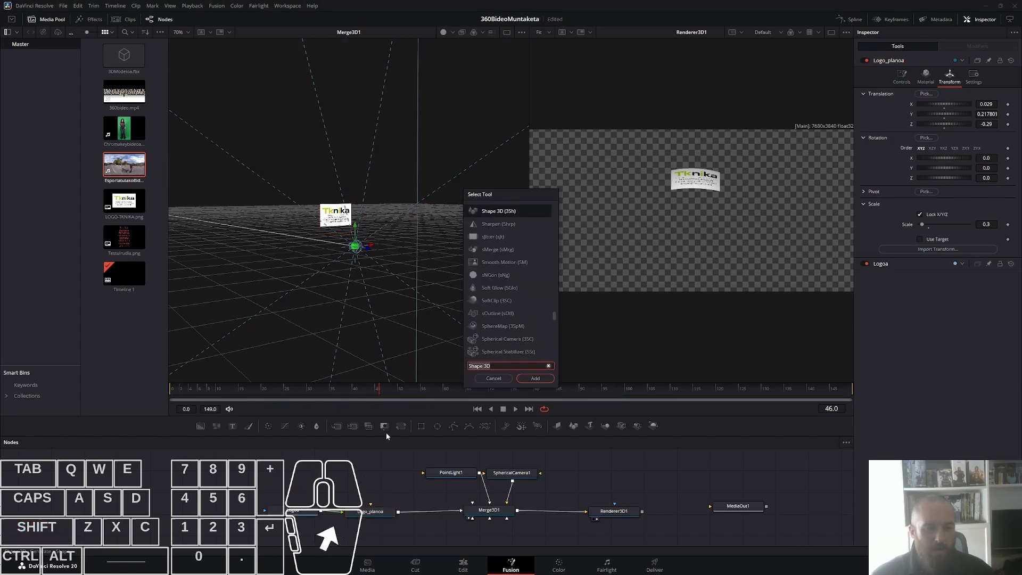
{"action": "left_click", "coordinate": [531, 378]}
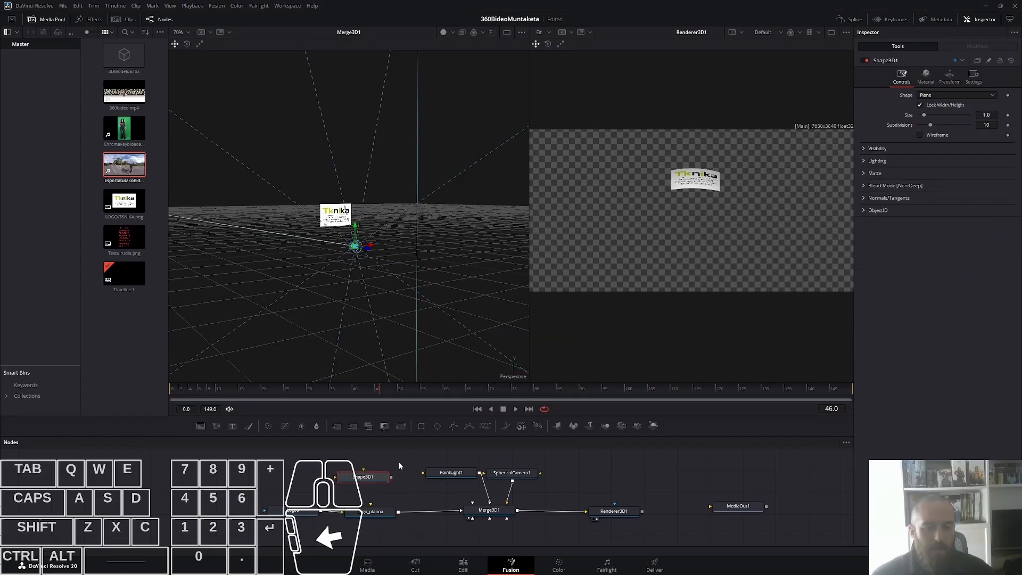
{"action": "left_click", "coordinate": [939, 95]}
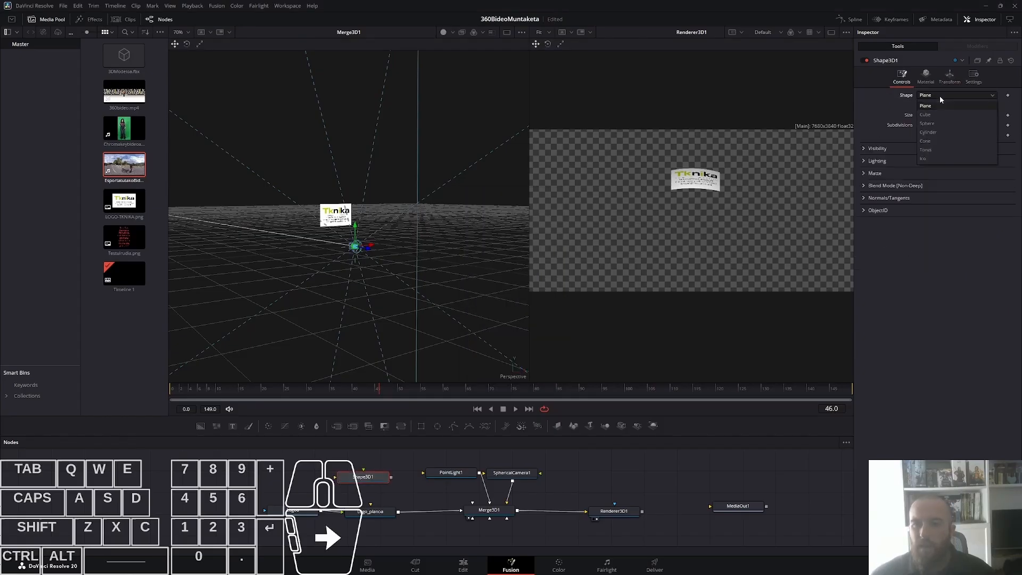
{"action": "left_click", "coordinate": [930, 123]}
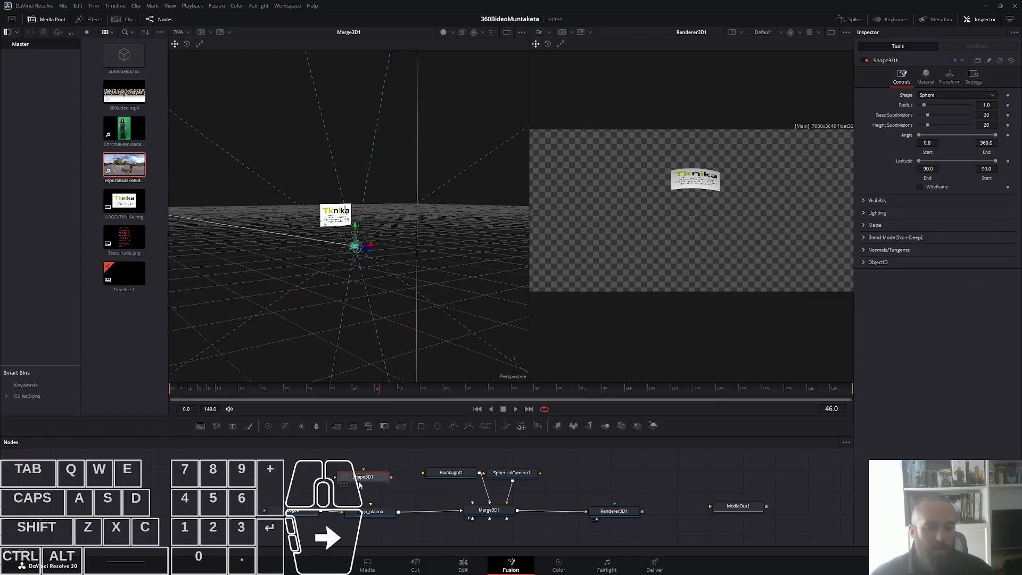
Step: Bring EsportatutakoBideoa.mov in as the input of Shape3D1 and connect Shape3D1 to Merge3D1
{"action": "left_click_drag", "start_coordinate": [359, 483], "coordinate": [364, 486]}
{"action": "left_click_drag", "start_coordinate": [135, 169], "coordinate": [351, 482]}
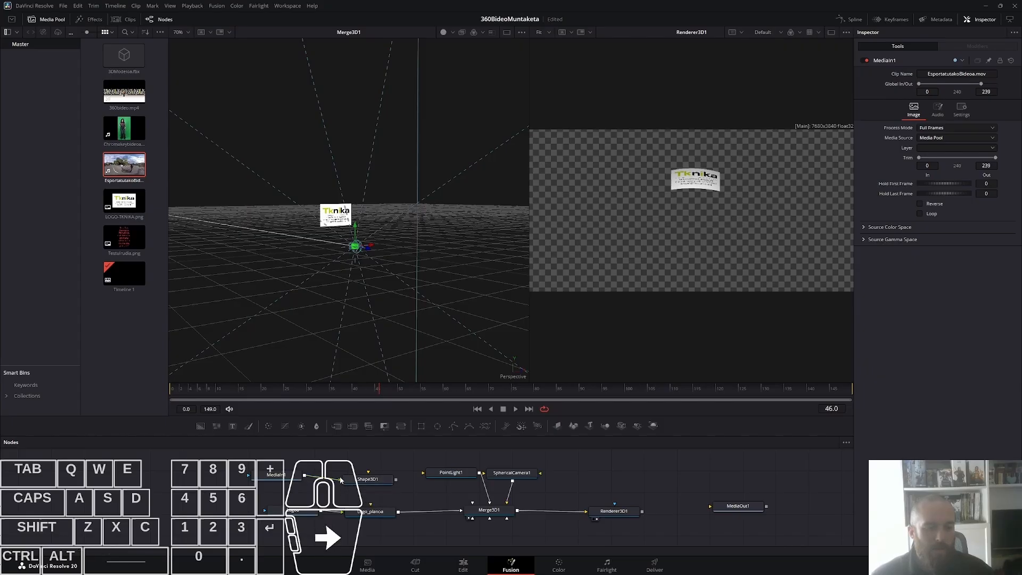
{"action": "left_click", "coordinate": [382, 482]}
{"action": "left_click_drag", "start_coordinate": [382, 483], "coordinate": [479, 510]}
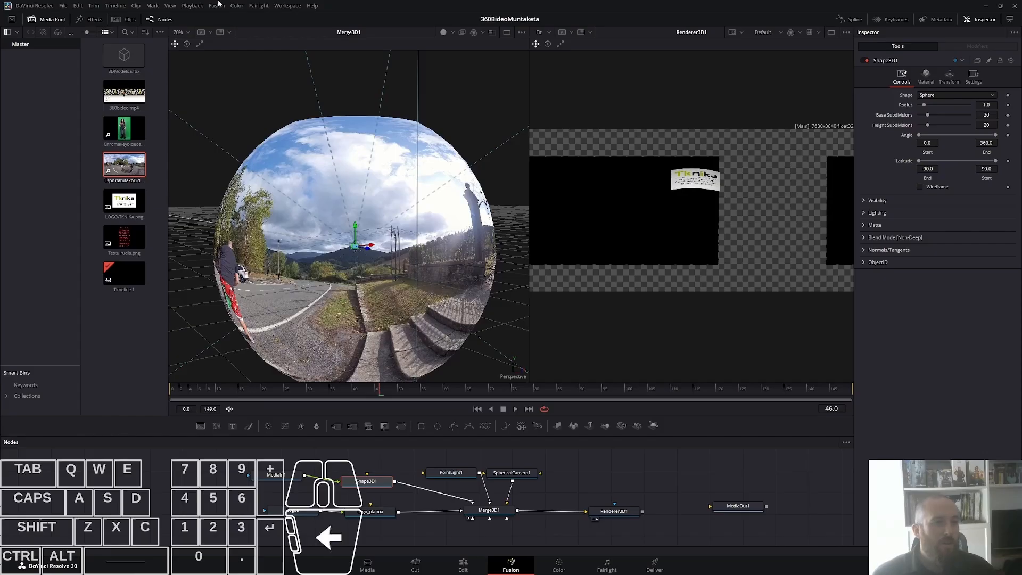
Step: Set the timeline playback resolution to Quarter
{"action": "left_click", "coordinate": [200, 8]}
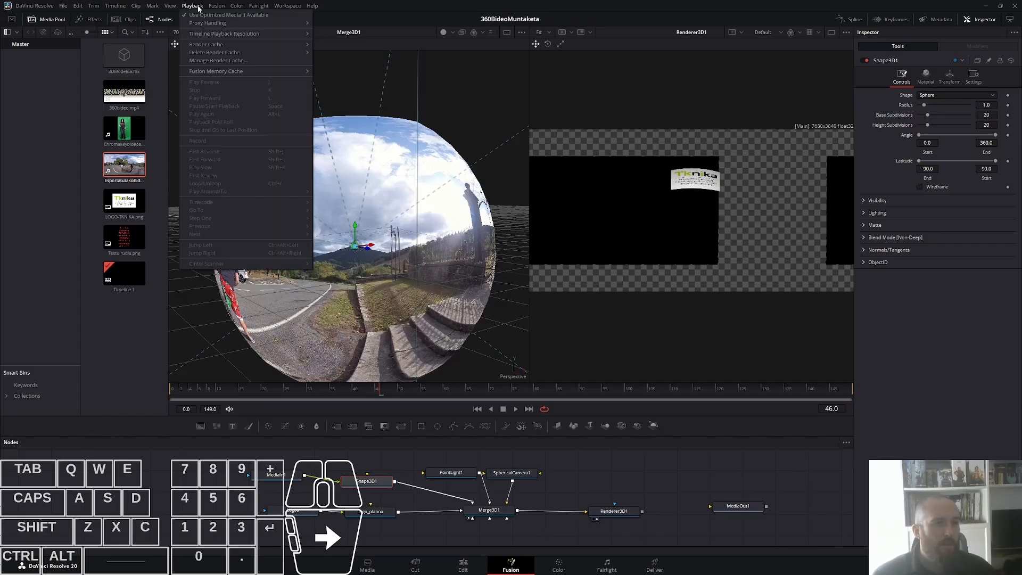
{"action": "mouse_move", "coordinate": [249, 38]}
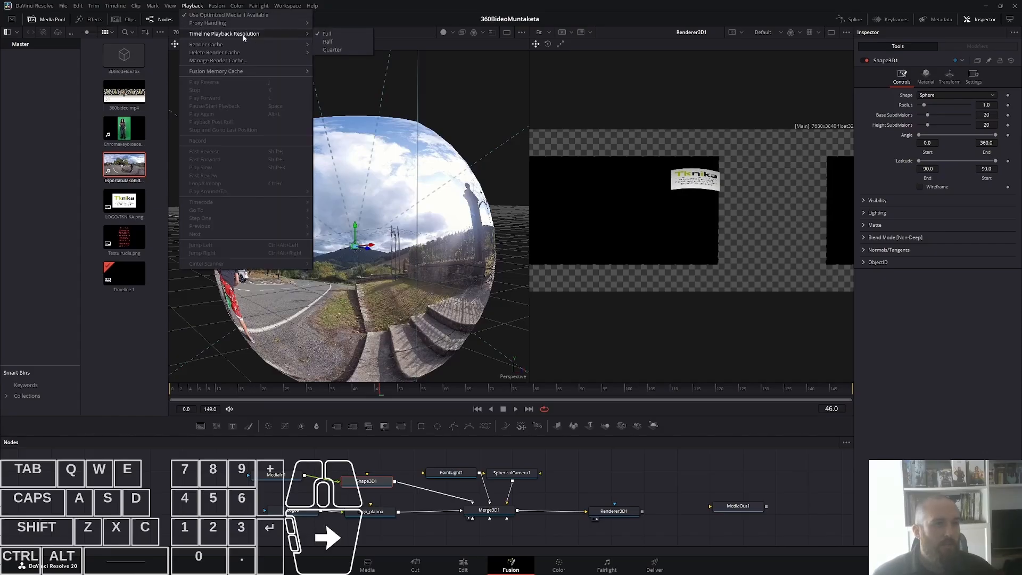
{"action": "left_click", "coordinate": [331, 50]}
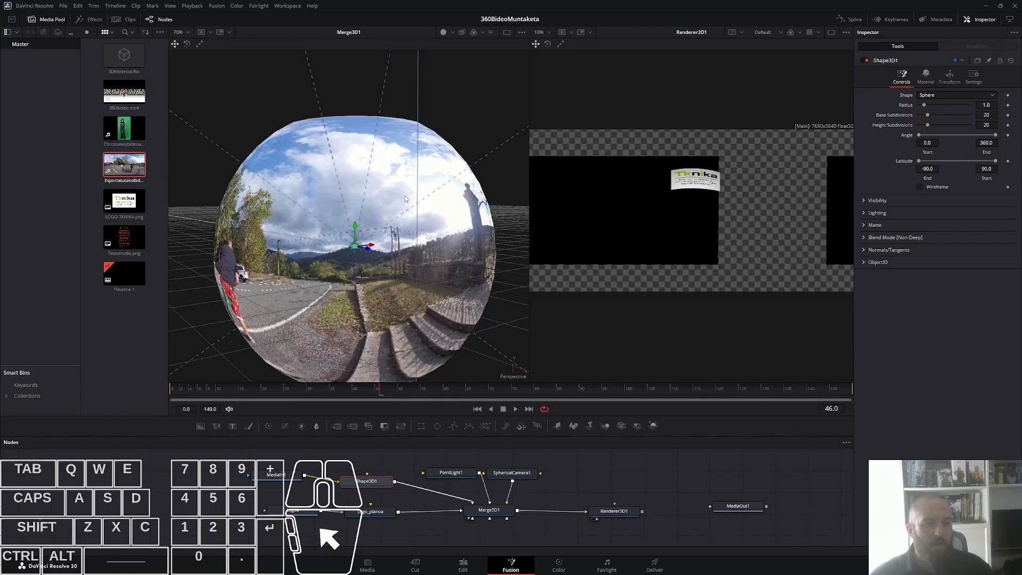
Step: Turn on Two Sided in the material of the Shape3D1 sphere so its inside is rendered
{"action": "mouse_move", "coordinate": [448, 196]}
{"action": "left_mouse_down"}
{"action": "mouse_move", "coordinate": [471, 190]}
{"action": "mouse_move", "coordinate": [442, 188]}
{"action": "left_mouse_up"}
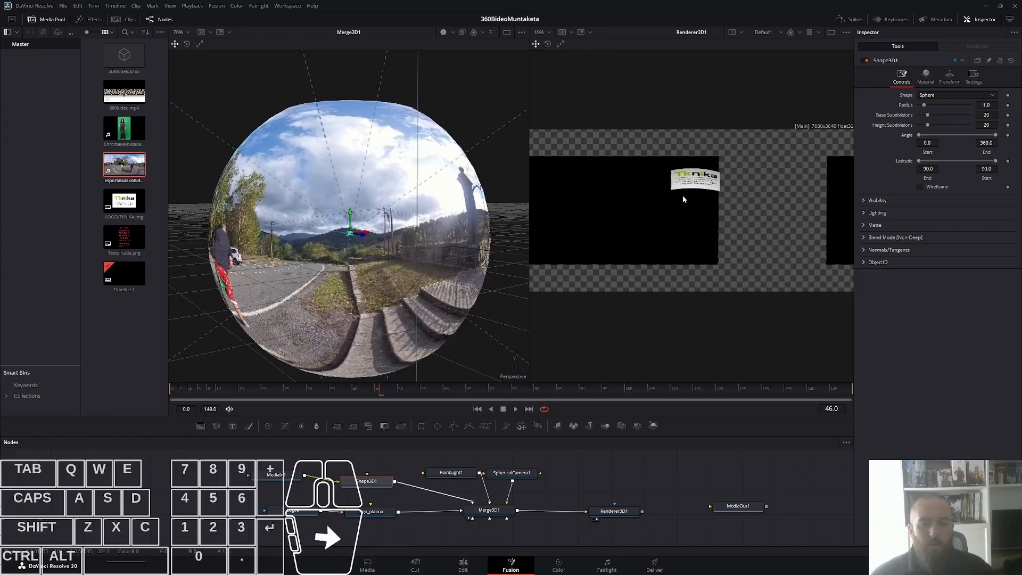
{"action": "scroll", "coordinate": [697, 207], "scroll_direction": "up", "scroll_amount": 2}
{"action": "scroll", "coordinate": [692, 197], "scroll_direction": "down", "scroll_amount": 3}
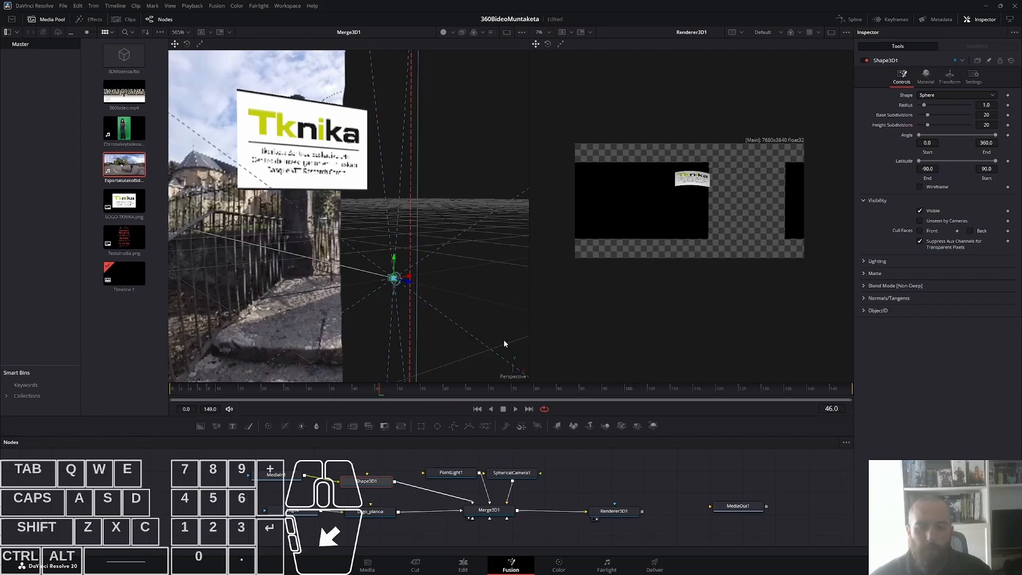
{"action": "left_click", "coordinate": [926, 75]}
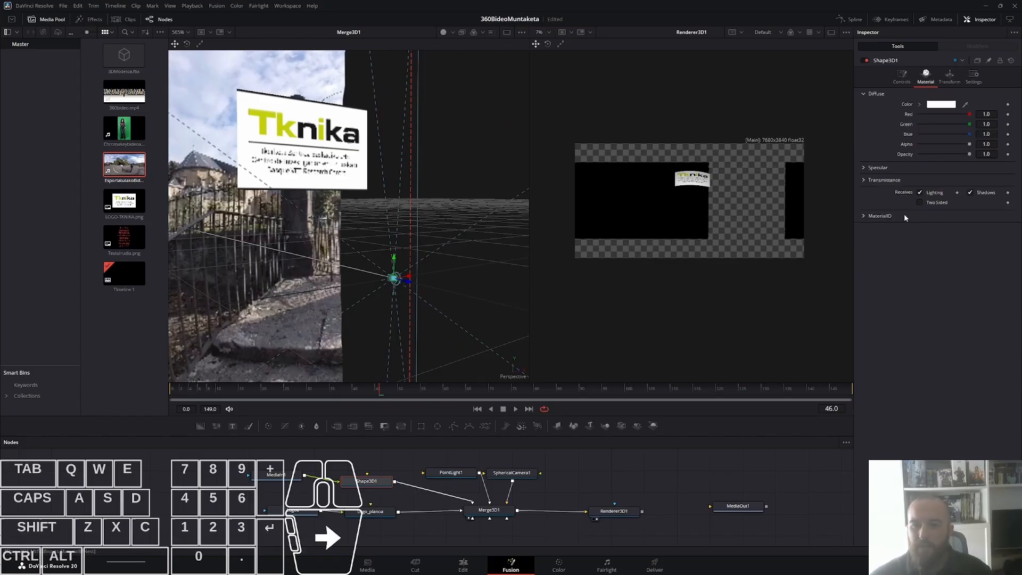
{"action": "left_click", "coordinate": [862, 179]}
{"action": "left_click", "coordinate": [862, 180]}
{"action": "left_click", "coordinate": [919, 203]}
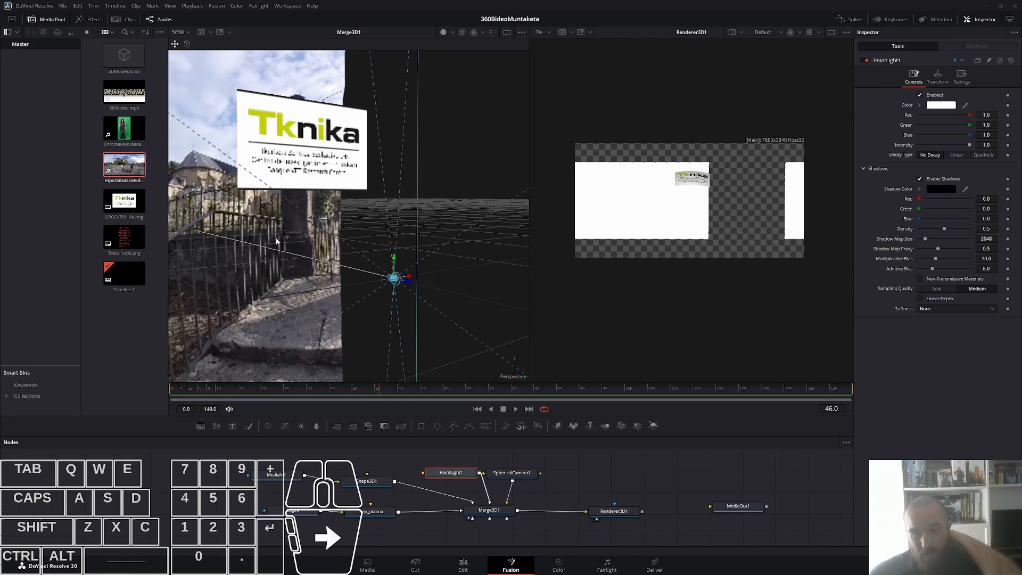
Step: Set PointLight1's decay type to Quadratic and lower its intensity to about 0.37
{"action": "left_click_drag", "start_coordinate": [967, 145], "coordinate": [951, 150]}
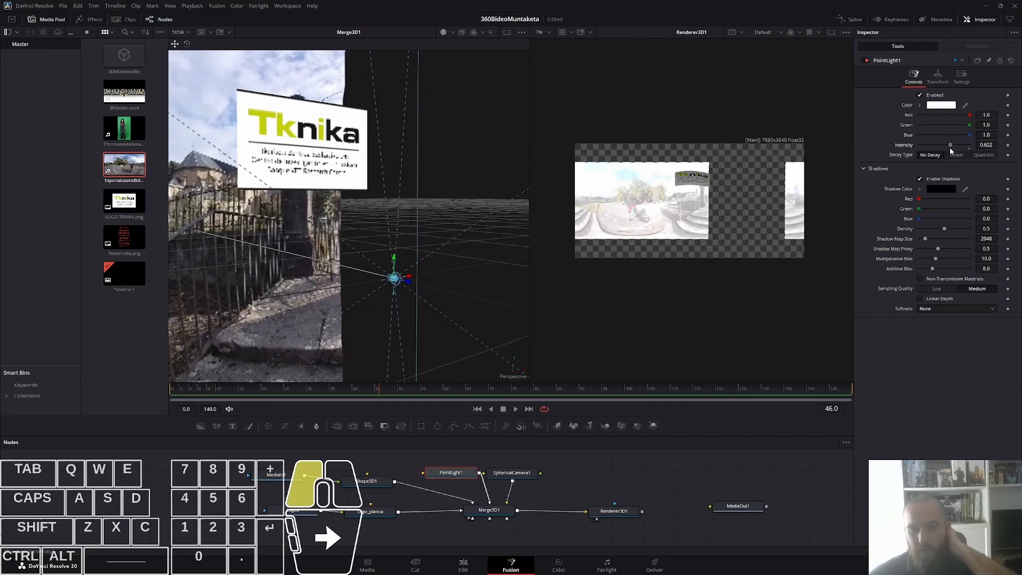
{"action": "left_click_drag", "start_coordinate": [461, 472], "coordinate": [453, 467]}
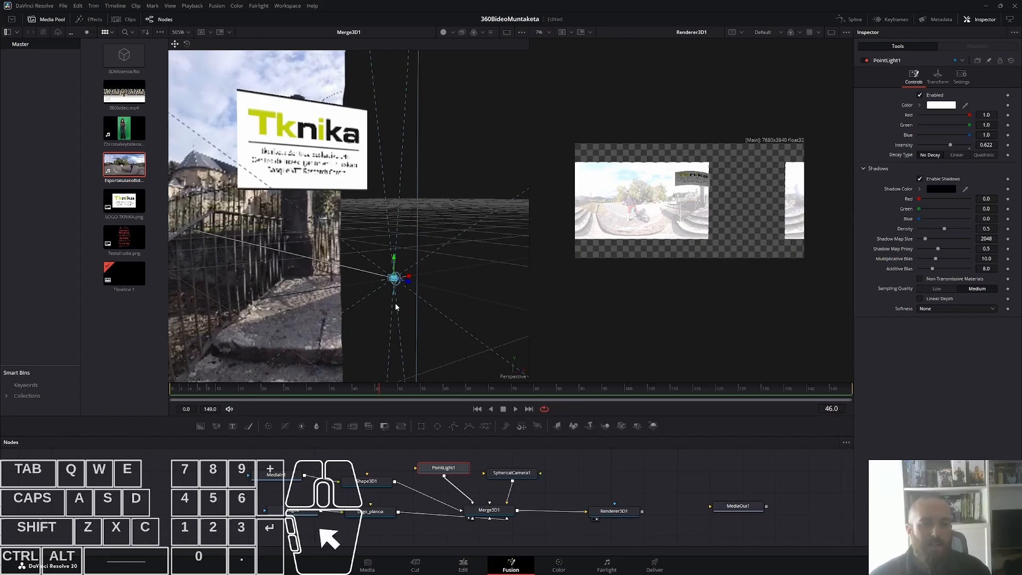
{"action": "left_click", "coordinate": [995, 155]}
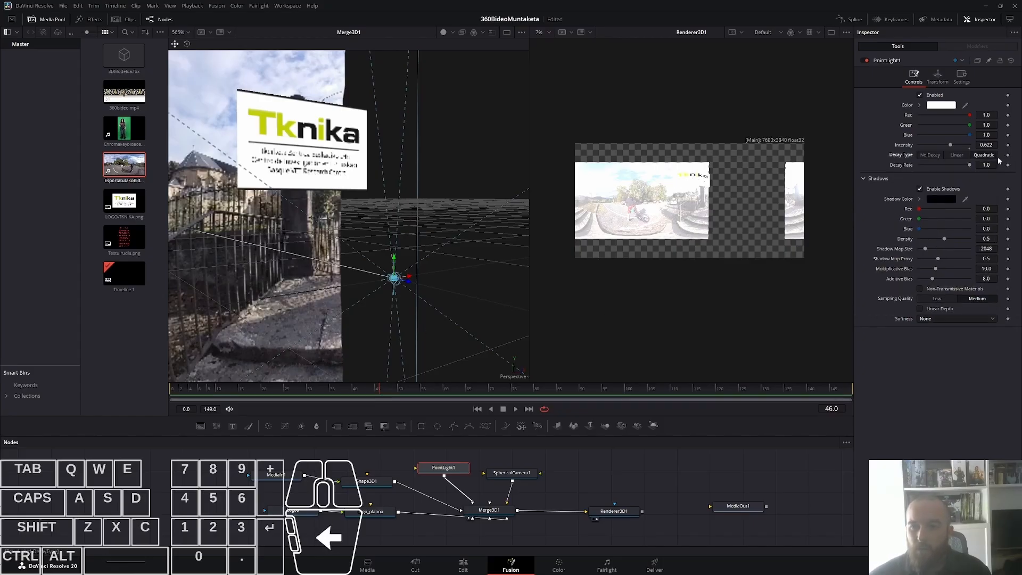
{"action": "left_click", "coordinate": [966, 155]}
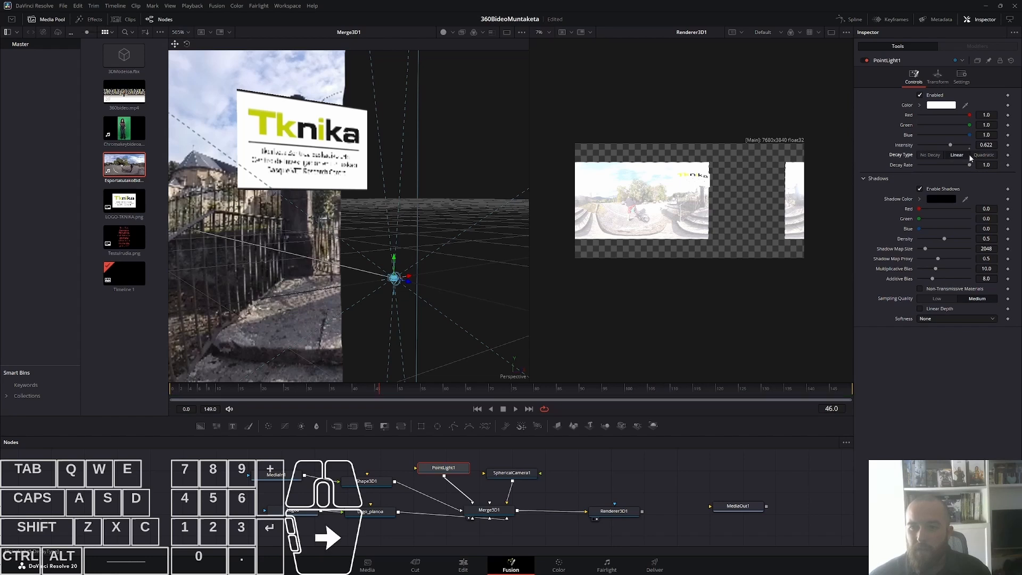
{"action": "left_click", "coordinate": [994, 156]}
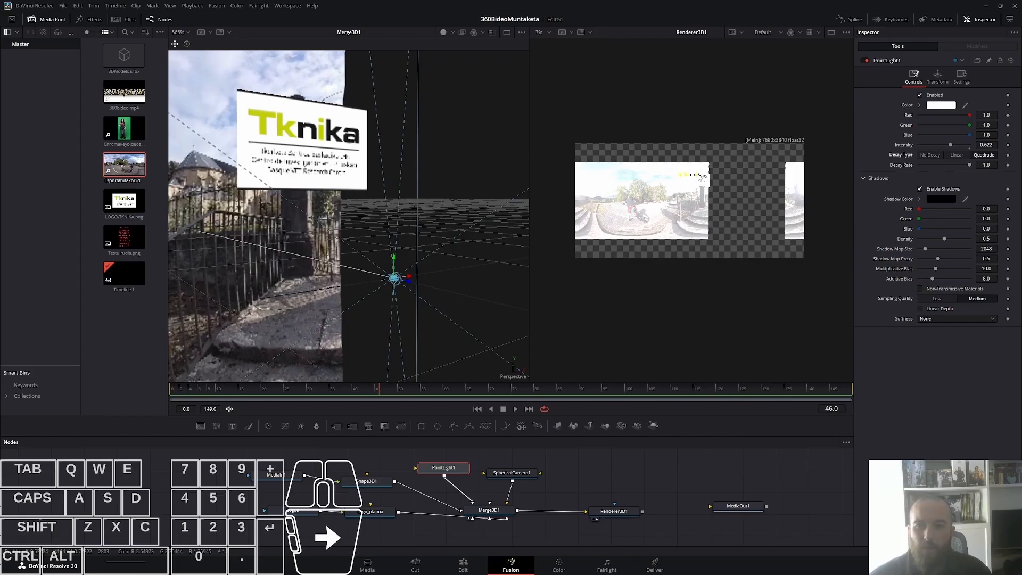
{"action": "left_click_drag", "start_coordinate": [949, 146], "coordinate": [937, 145]}
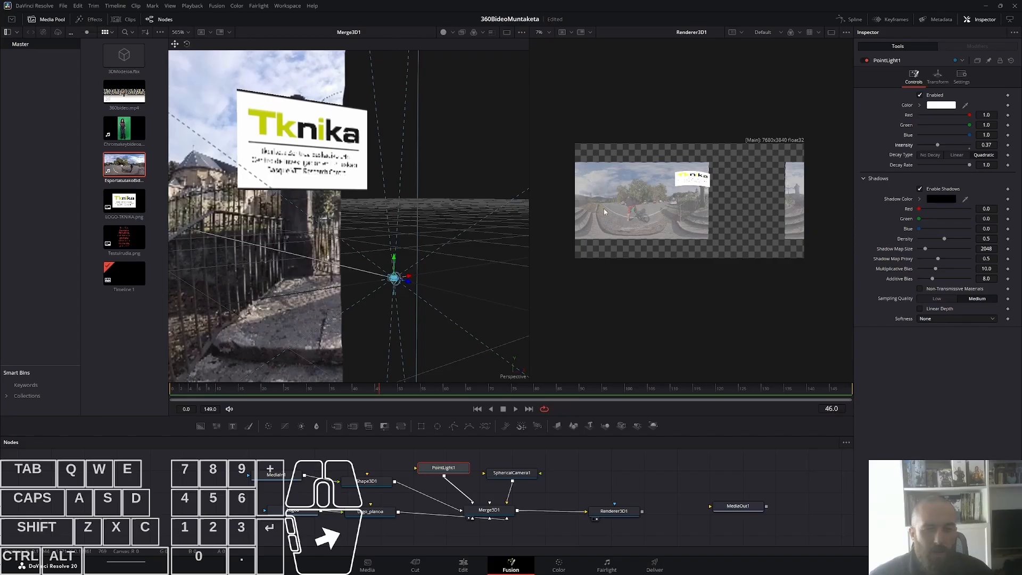
Step: Move MediaIn1 farther from Shape3D1 and insert a Transform node between them
{"action": "left_click", "coordinate": [269, 478]}
{"action": "left_click_drag", "start_coordinate": [278, 479], "coordinate": [206, 487]}
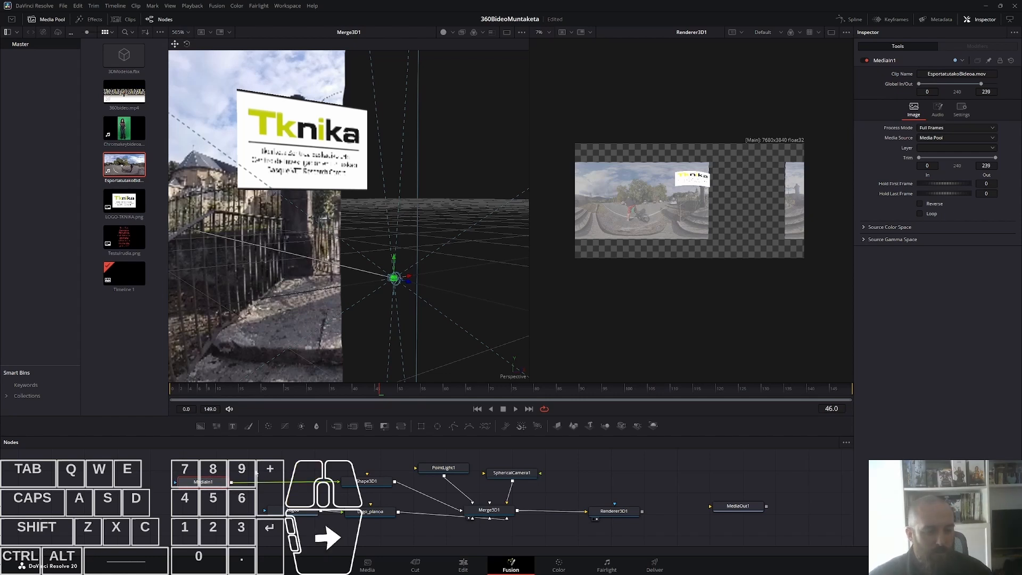
{"action": "key", "text": "shift+space"}
{"action": "type", "text": "trans"}
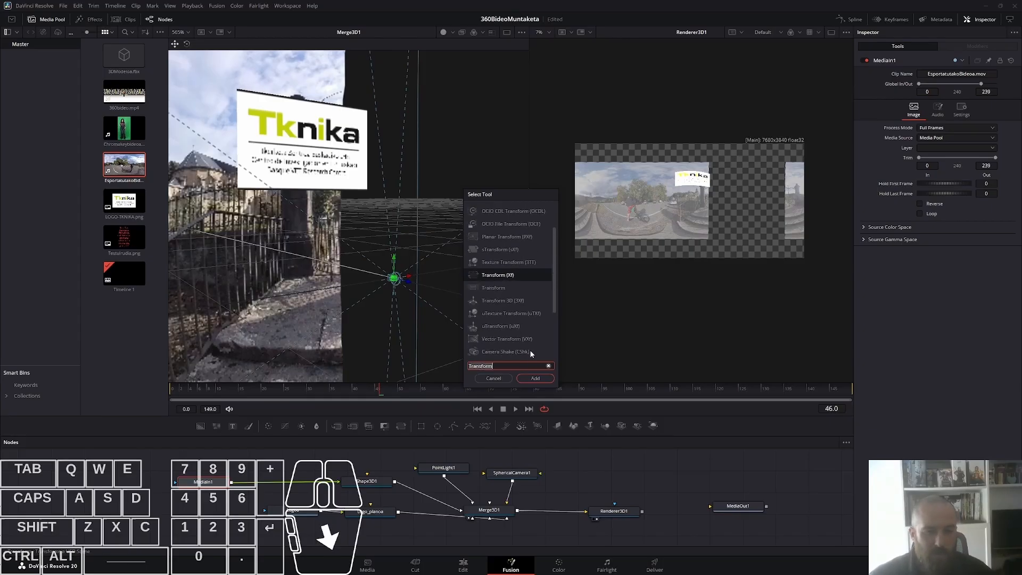
{"action": "left_click", "coordinate": [536, 378]}
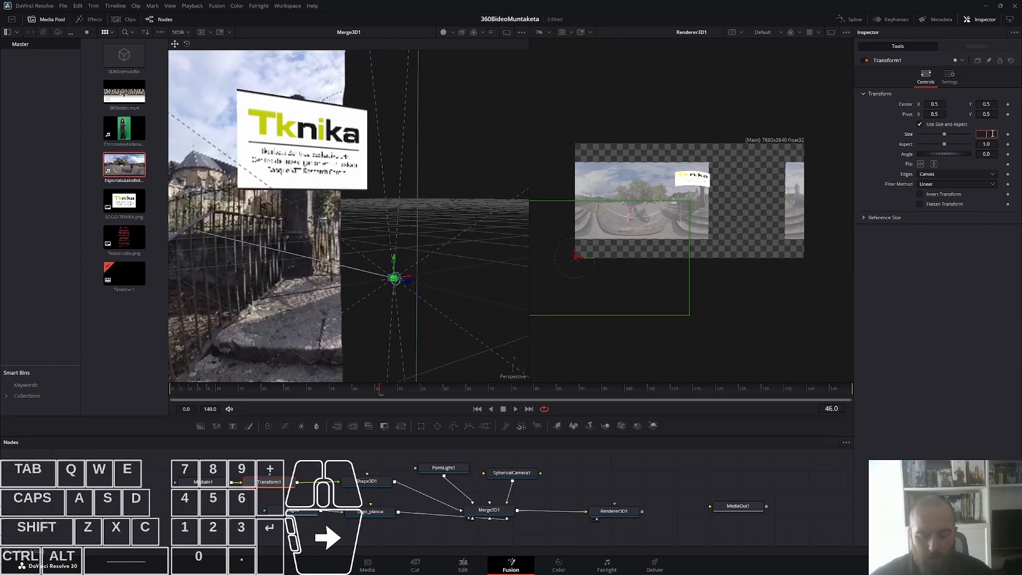
Step: Set the size of Transform1 to 1.5 so the 360 video fills the whole sphere
{"action": "key", "text": "Tab"}
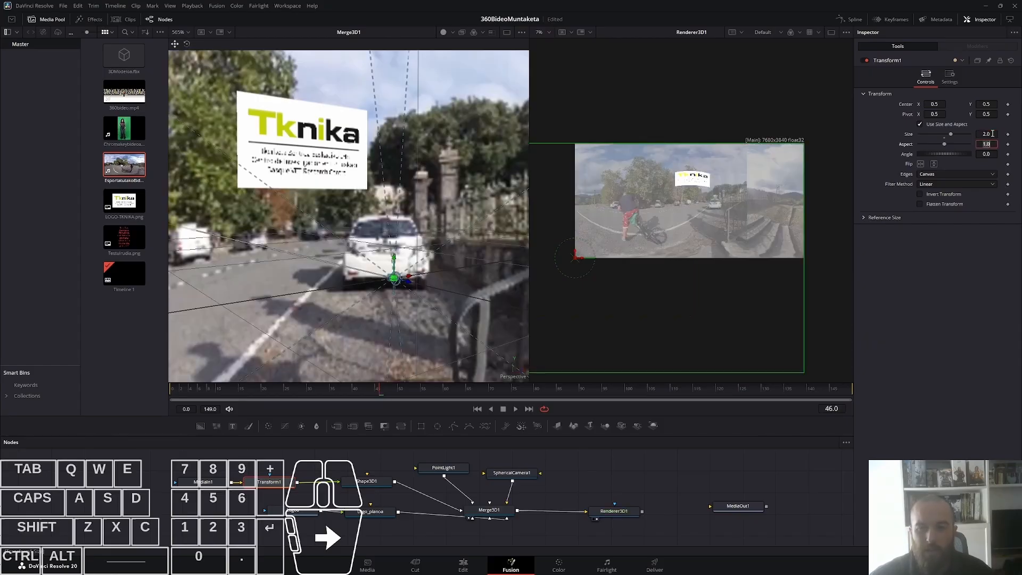
{"action": "left_click", "coordinate": [992, 134]}
{"action": "left_click_drag", "start_coordinate": [992, 134], "coordinate": [967, 135]}
{"action": "type", "text": "1."}
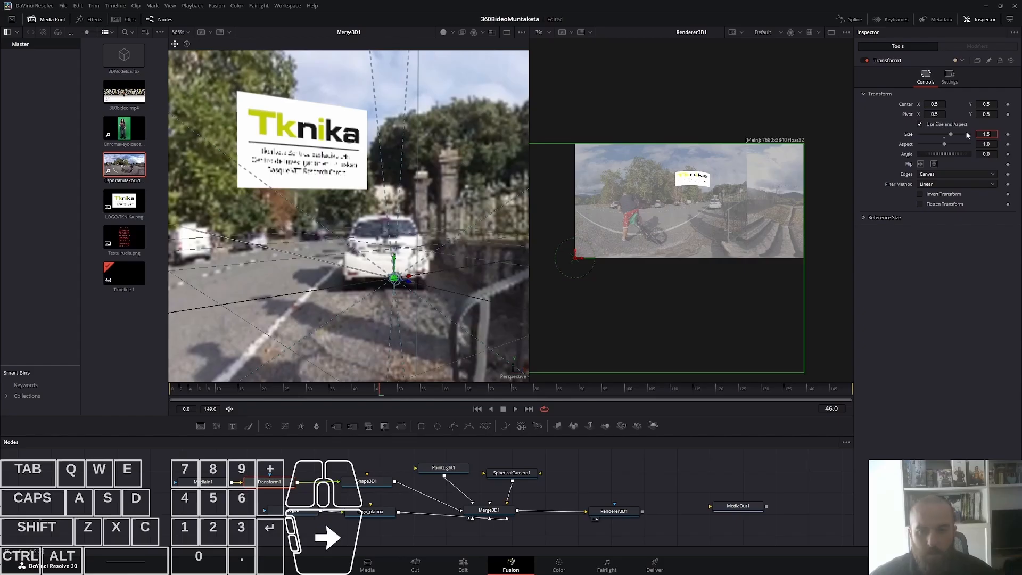
{"action": "type", "text": "5"}
{"action": "key", "text": "Tab"}
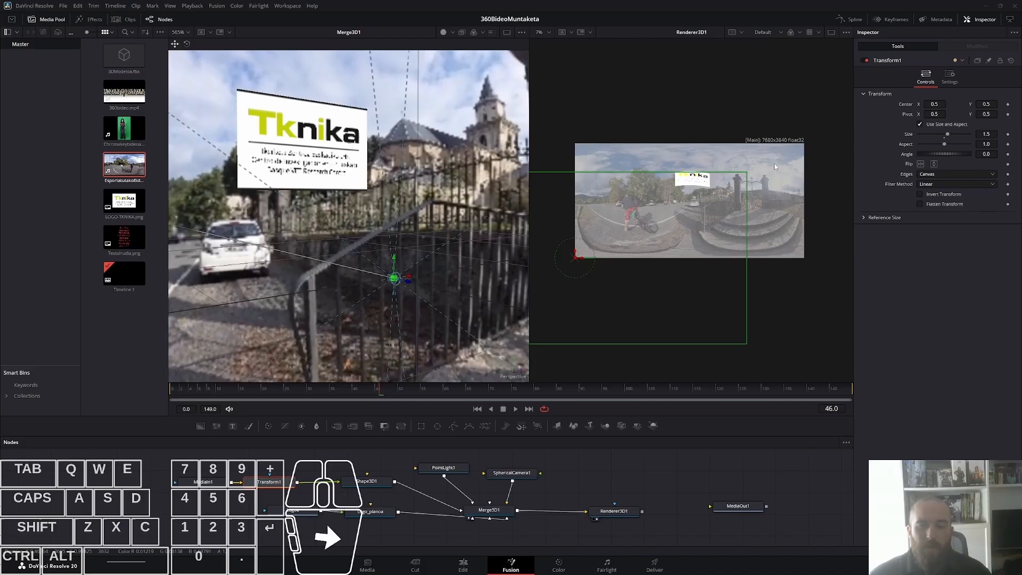
Step: Lower the specular intensity of Shape3D1's material to about 0.063 and raise PointLight1's intensity to about 0.913
{"action": "left_click", "coordinate": [371, 483]}
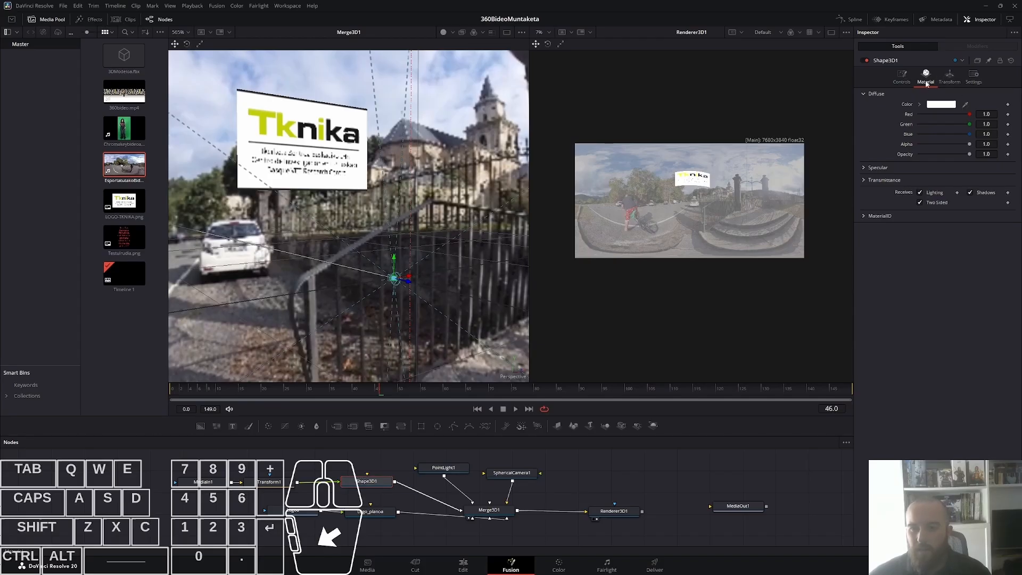
{"action": "left_click", "coordinate": [865, 168]}
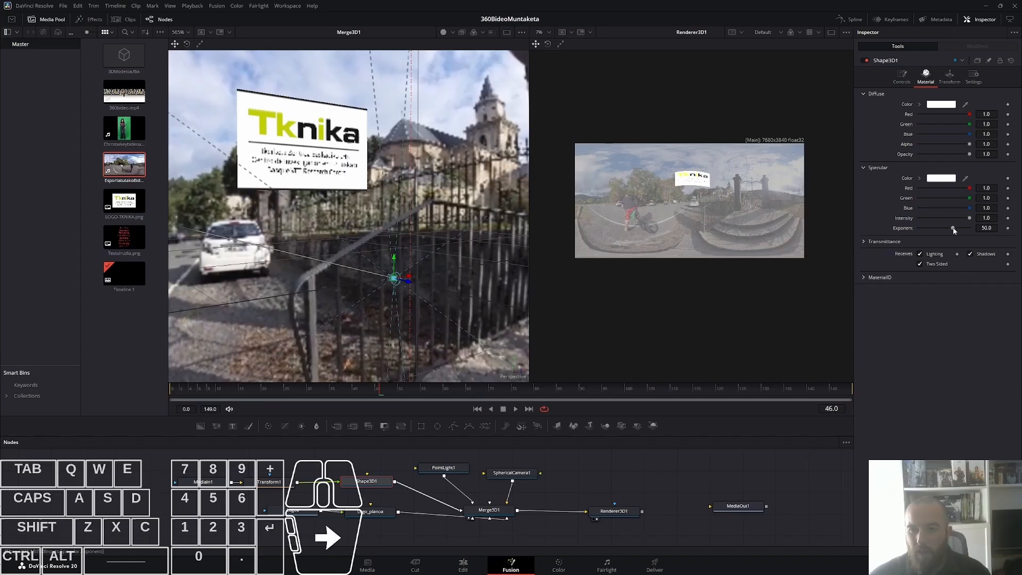
{"action": "left_click_drag", "start_coordinate": [969, 217], "coordinate": [917, 224]}
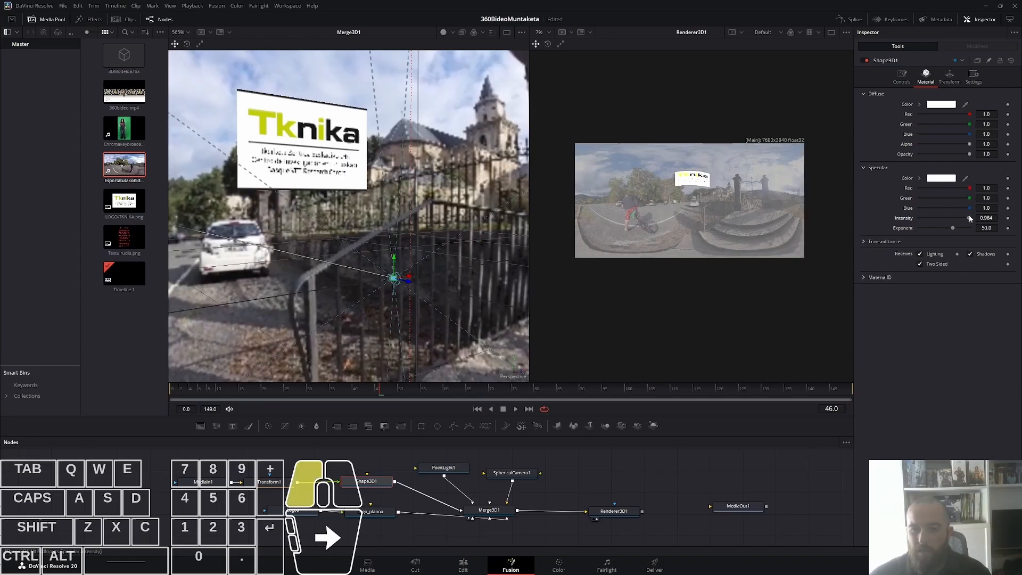
{"action": "left_click_drag", "start_coordinate": [958, 218], "coordinate": [923, 219]}
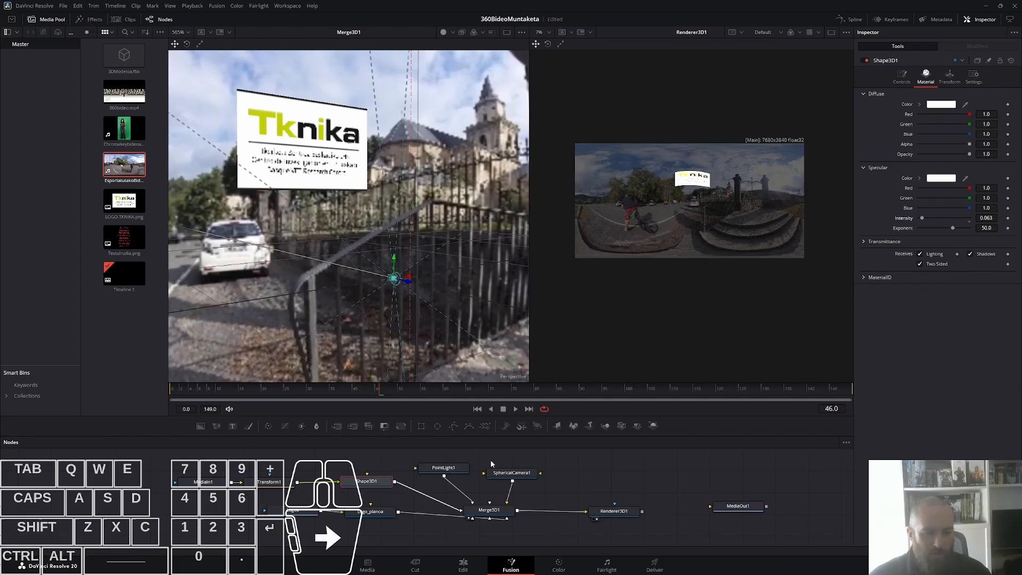
{"action": "left_click", "coordinate": [452, 468]}
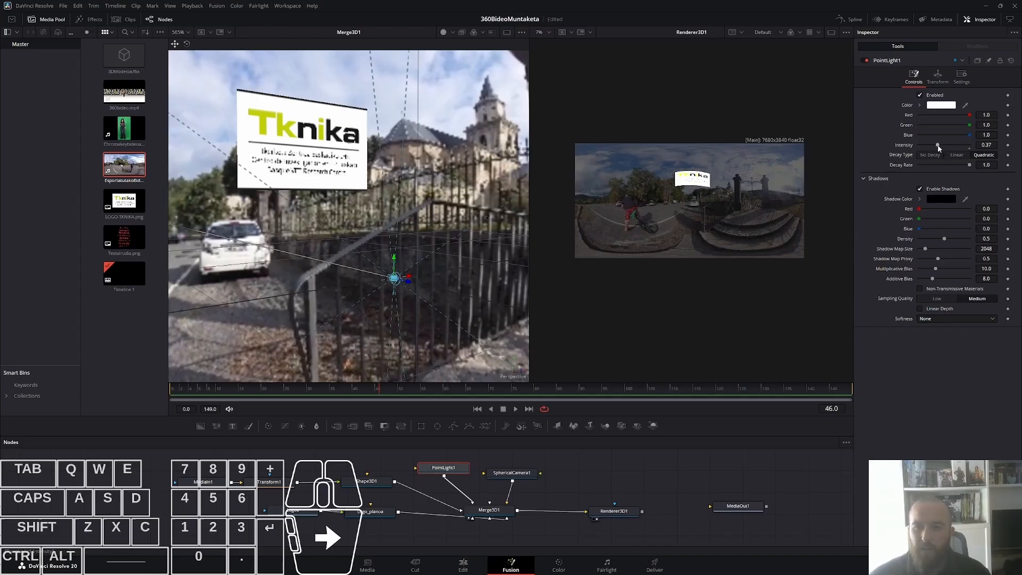
{"action": "left_click_drag", "start_coordinate": [938, 147], "coordinate": [965, 143]}
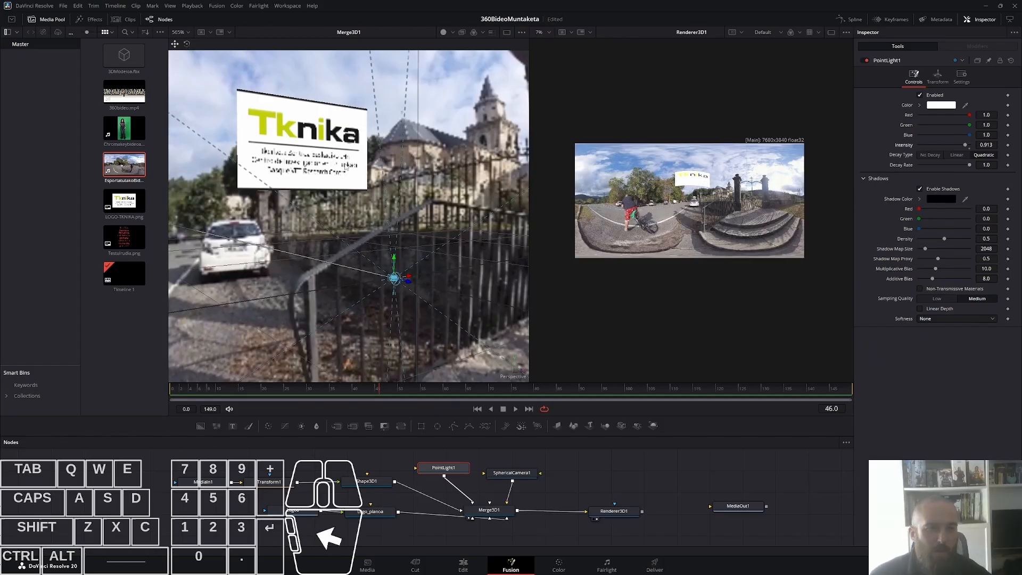
Step: Reposition the Logo_planoa plane in the 3D scene to about X 0.010, Y 0.078, Z -0.263
{"action": "left_click", "coordinate": [319, 161]}
{"action": "left_click_drag", "start_coordinate": [308, 127], "coordinate": [284, 219]}
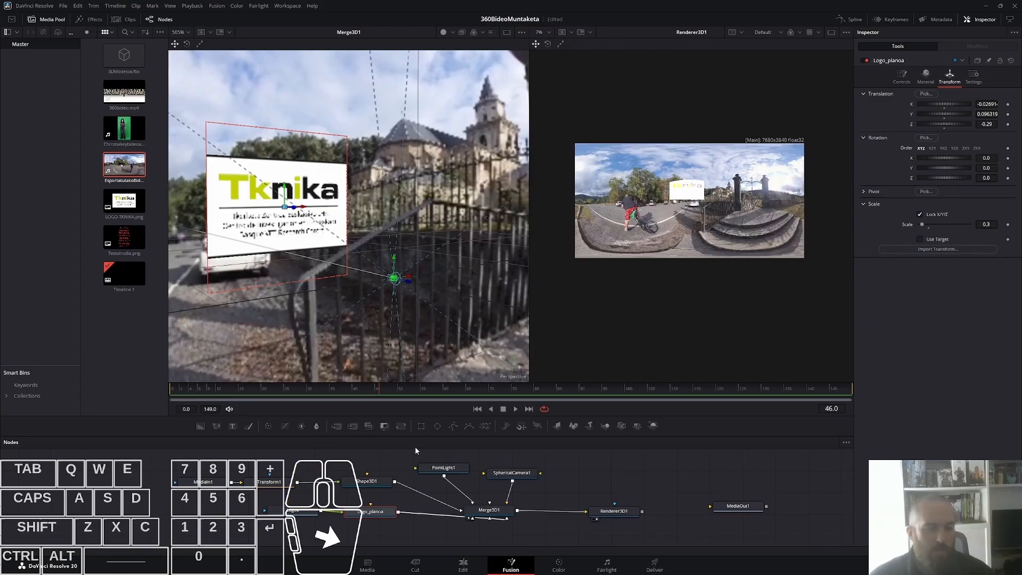
{"action": "left_click_drag", "start_coordinate": [404, 325], "coordinate": [400, 267]}
{"action": "scroll", "coordinate": [360, 248], "scroll_direction": "down", "scroll_amount": 2}
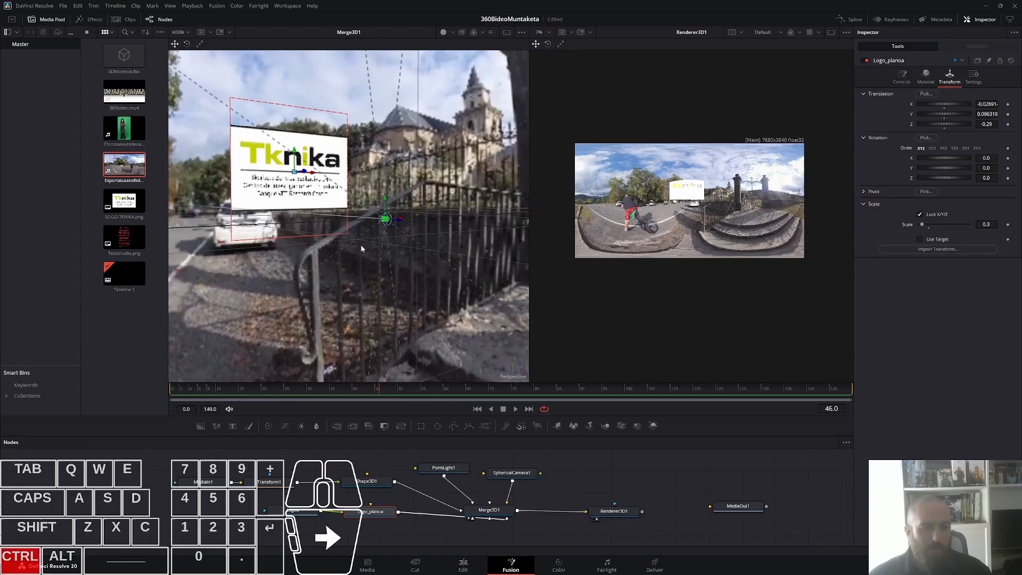
{"action": "scroll", "coordinate": [361, 248], "scroll_direction": "up", "scroll_amount": 1}
{"action": "left_click_drag", "start_coordinate": [453, 234], "coordinate": [257, 285]}
{"action": "left_click_drag", "start_coordinate": [380, 232], "coordinate": [393, 235]}
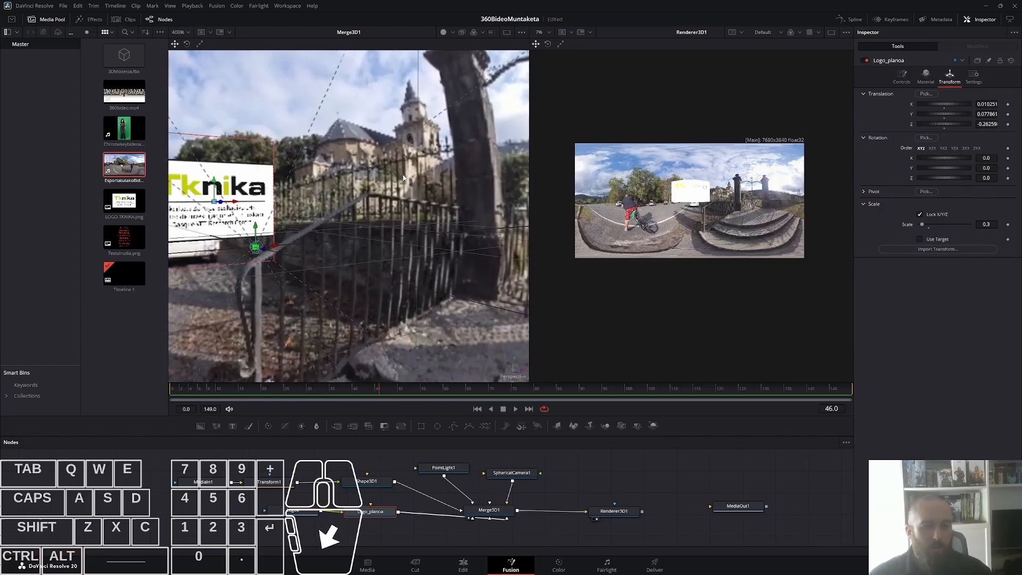
{"action": "scroll", "coordinate": [349, 230], "scroll_direction": "down", "scroll_amount": 1}
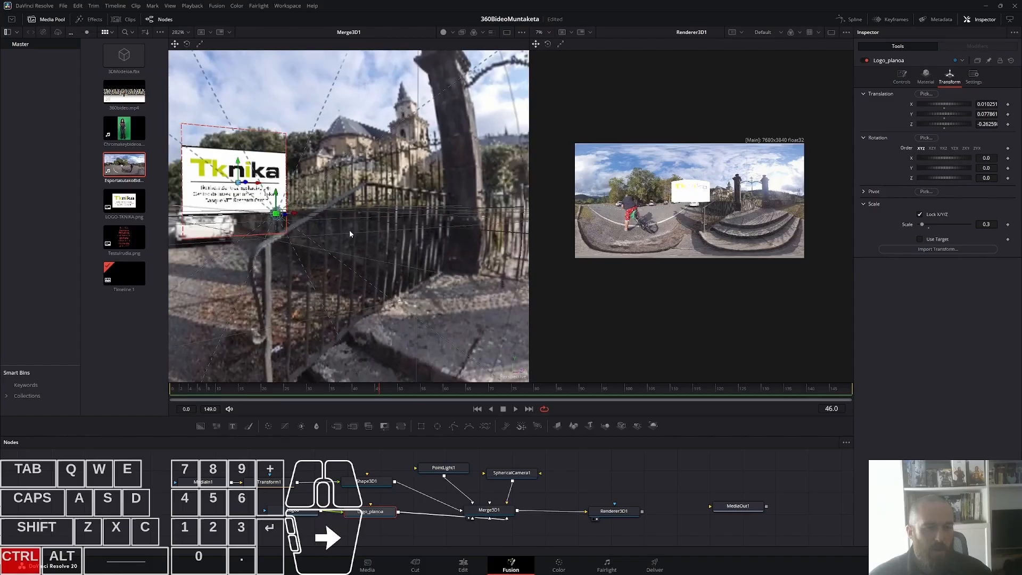
{"action": "left_click_drag", "start_coordinate": [349, 230], "coordinate": [395, 267]}
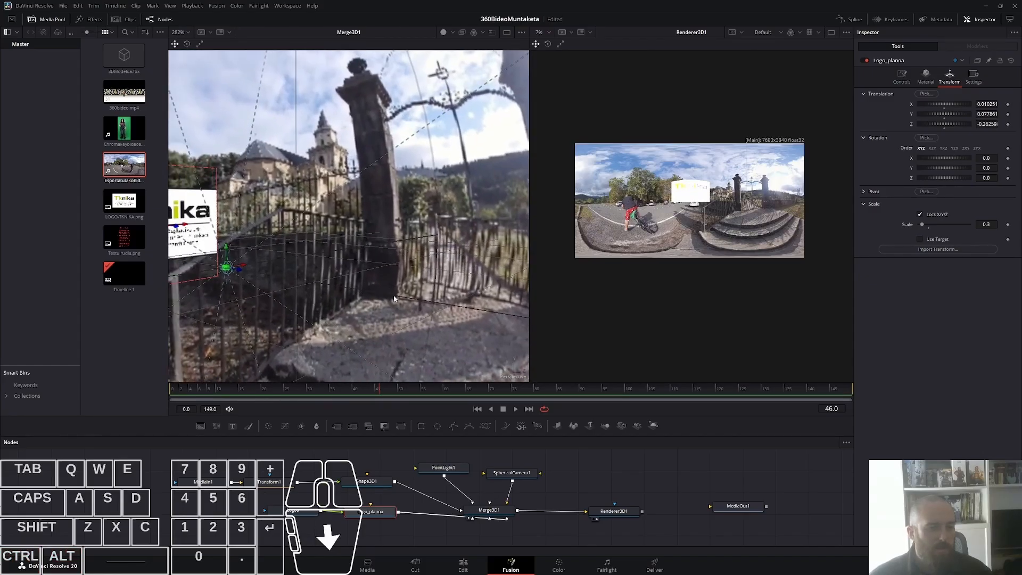
Step: Duplicate the Logo_planoa node as an unconnected copy below it and rename the copy Bideo_planoa
{"action": "left_click", "coordinate": [384, 541]}
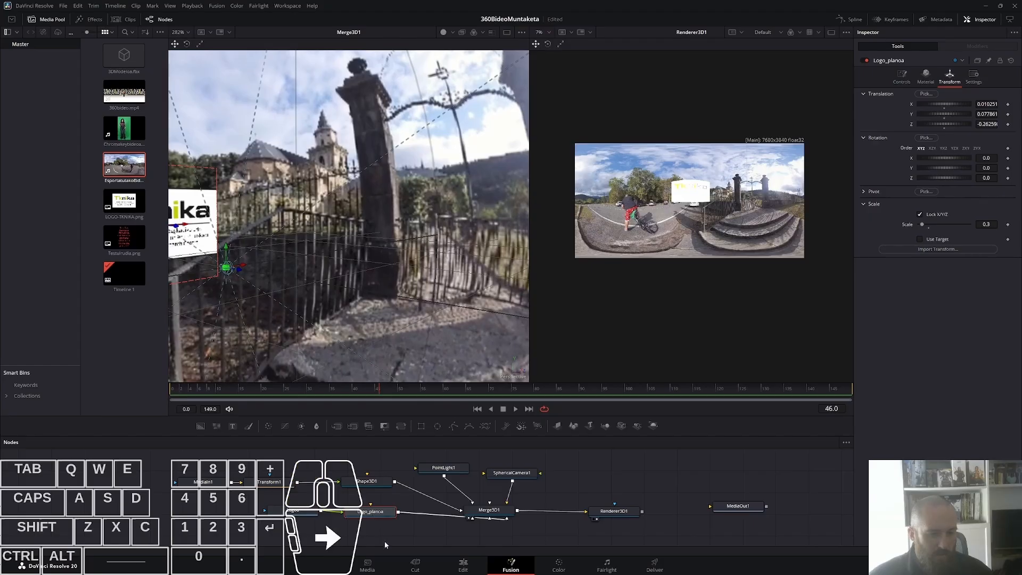
{"action": "left_click", "coordinate": [372, 515]}
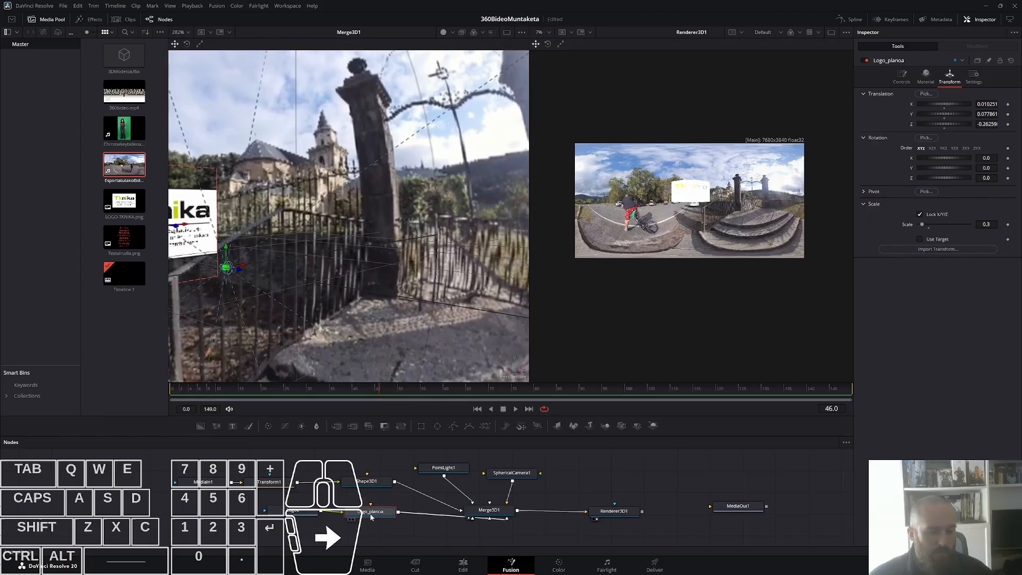
{"action": "left_click", "coordinate": [401, 535]}
{"action": "key", "text": "ctrl+v"}
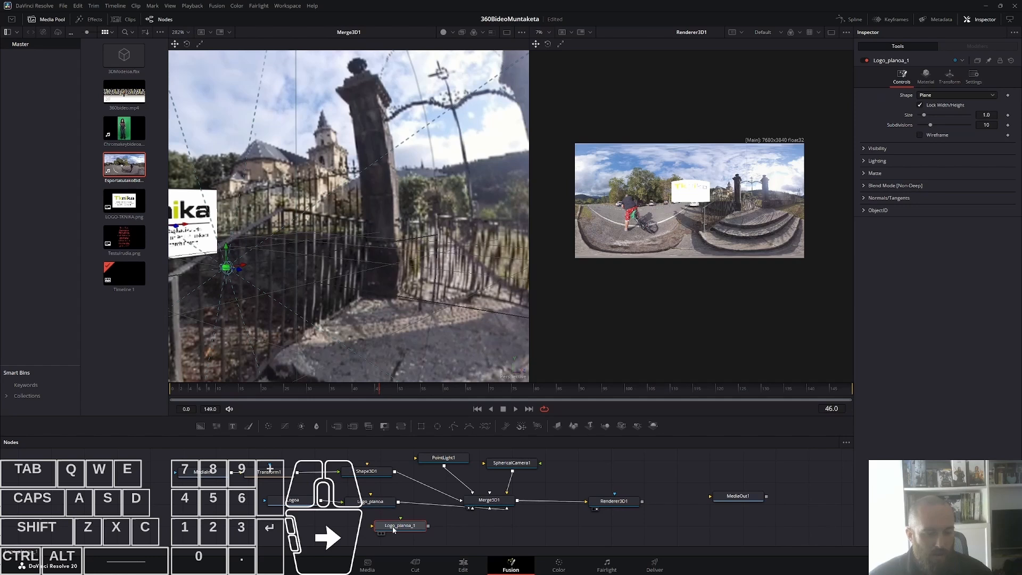
{"action": "key", "text": "F2"}
{"action": "left_click_drag", "start_coordinate": [461, 285], "coordinate": [450, 284]}
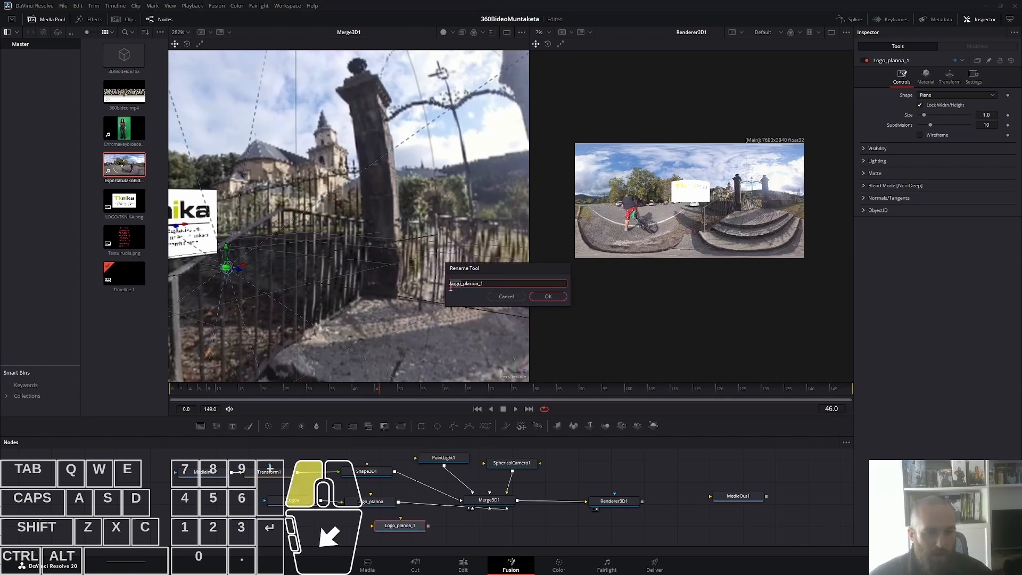
{"action": "type", "text": "Bideo"}
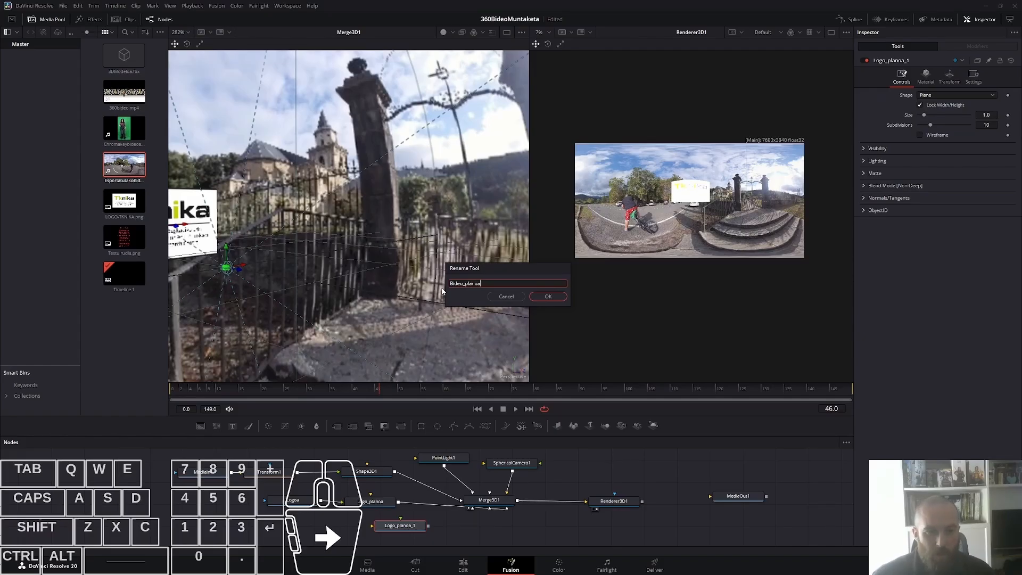
{"action": "left_click", "coordinate": [545, 294]}
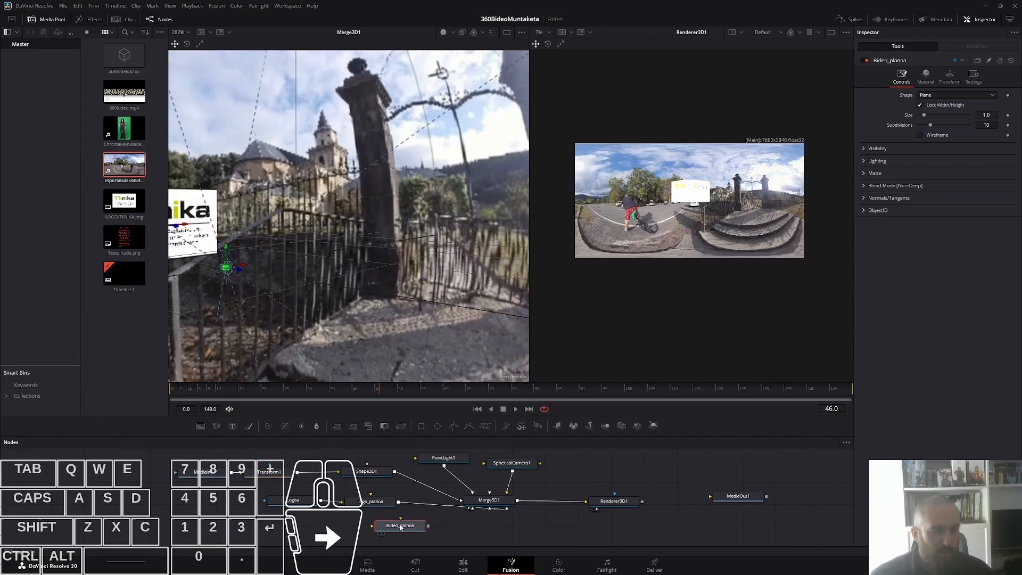
Step: Bring Chromakeybideoa.mp4 in as the input of Bideo_planoa and connect Bideo_planoa to Merge3D1
{"action": "left_click", "coordinate": [133, 134]}
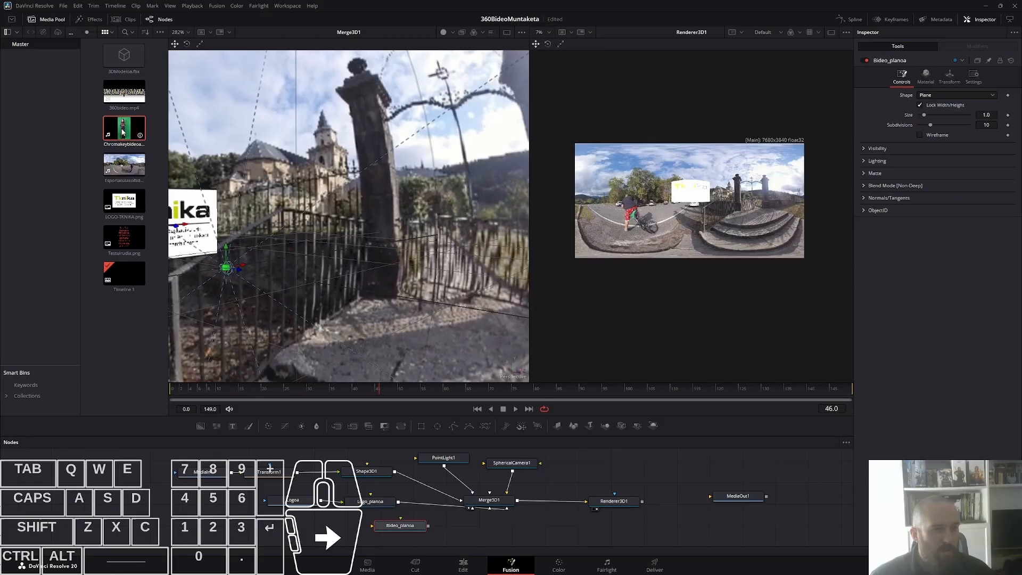
{"action": "left_click_drag", "start_coordinate": [122, 131], "coordinate": [398, 526]}
{"action": "left_click_drag", "start_coordinate": [322, 526], "coordinate": [333, 526]}
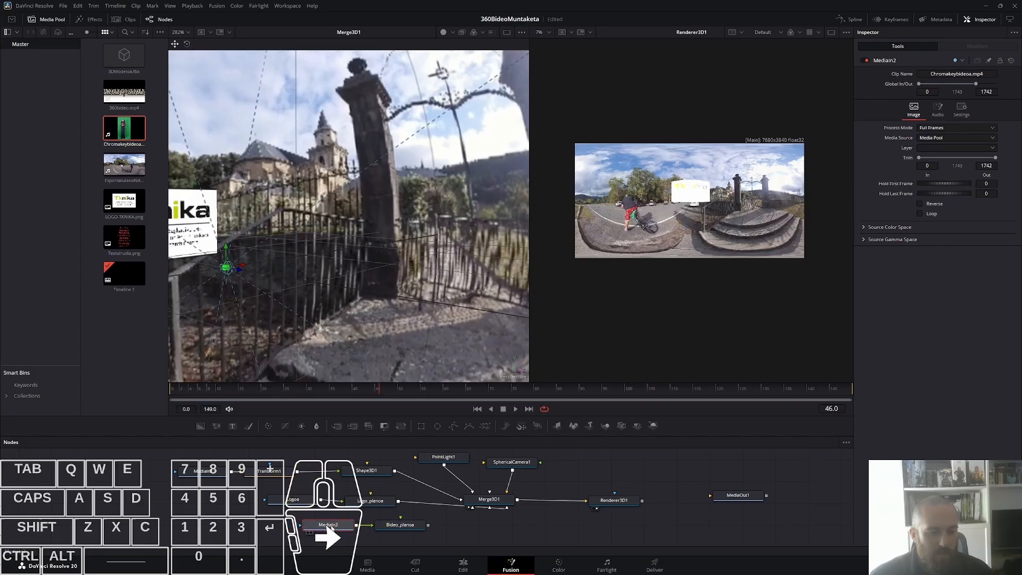
{"action": "left_click_drag", "start_coordinate": [428, 525], "coordinate": [486, 501]}
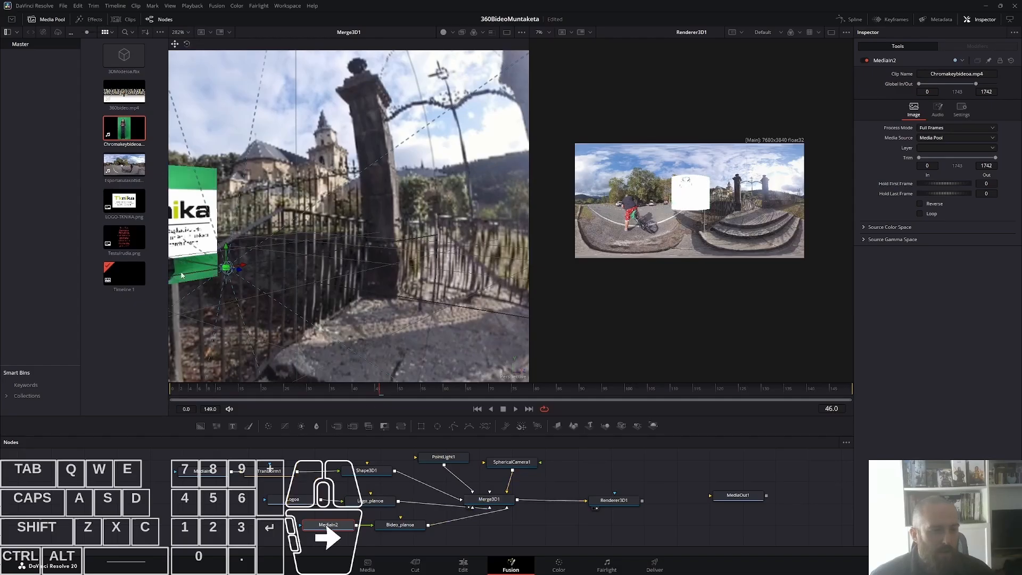
Step: Move the Bideo_planoa plane sideways to an X translation of about 0.445
{"action": "left_click", "coordinate": [417, 527]}
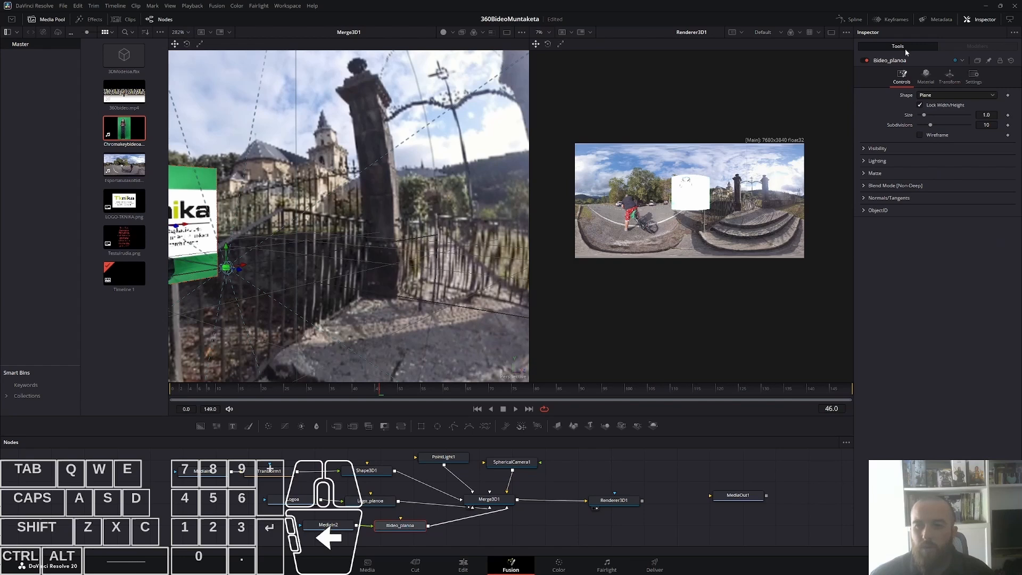
{"action": "left_click", "coordinate": [949, 76]}
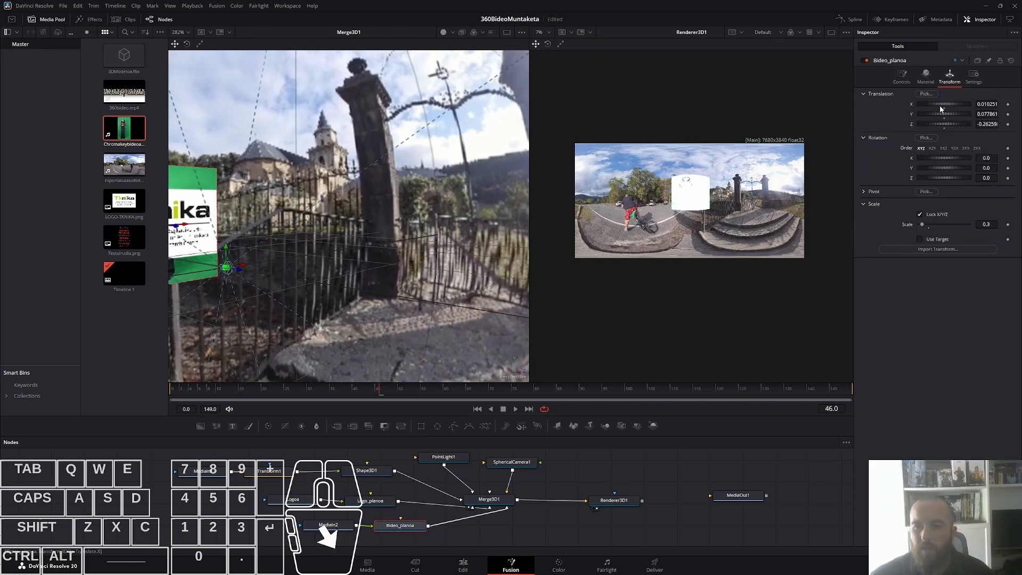
{"action": "left_click_drag", "start_coordinate": [939, 104], "coordinate": [947, 108]}
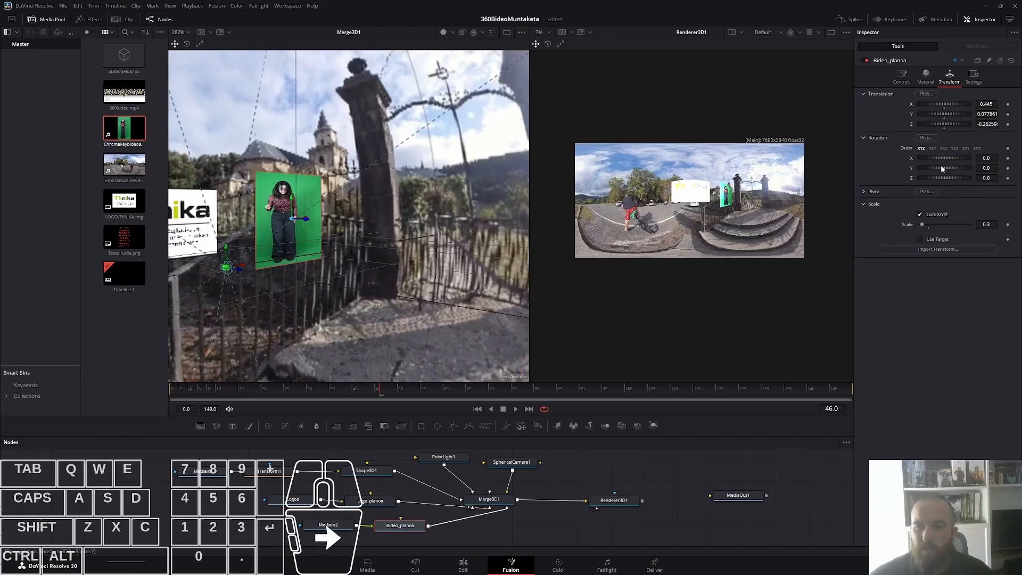
Step: Rotate Bideo_planoa to about -65.2 on Y and reposition it to about X 0.561, Y -0.038, Z 0.17
{"action": "mouse_move", "coordinate": [942, 158]}
{"action": "left_mouse_down"}
{"action": "mouse_move", "coordinate": [949, 166]}
{"action": "mouse_move", "coordinate": [933, 167]}
{"action": "left_mouse_up"}
{"action": "key", "text": "ctrl+z"}
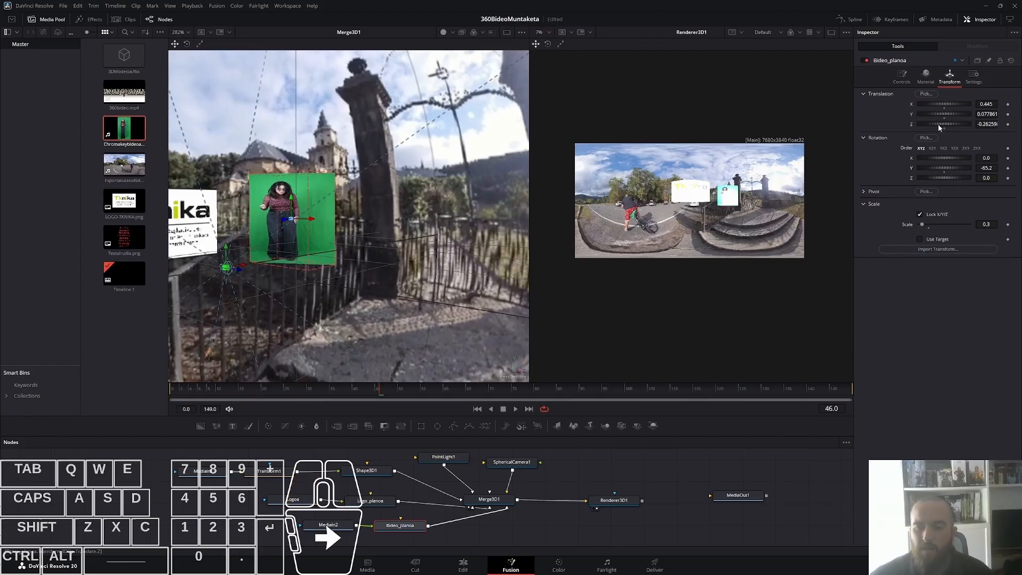
{"action": "mouse_move", "coordinate": [940, 115]}
{"action": "left_mouse_down"}
{"action": "mouse_move", "coordinate": [937, 106]}
{"action": "mouse_move", "coordinate": [943, 127]}
{"action": "left_mouse_up"}
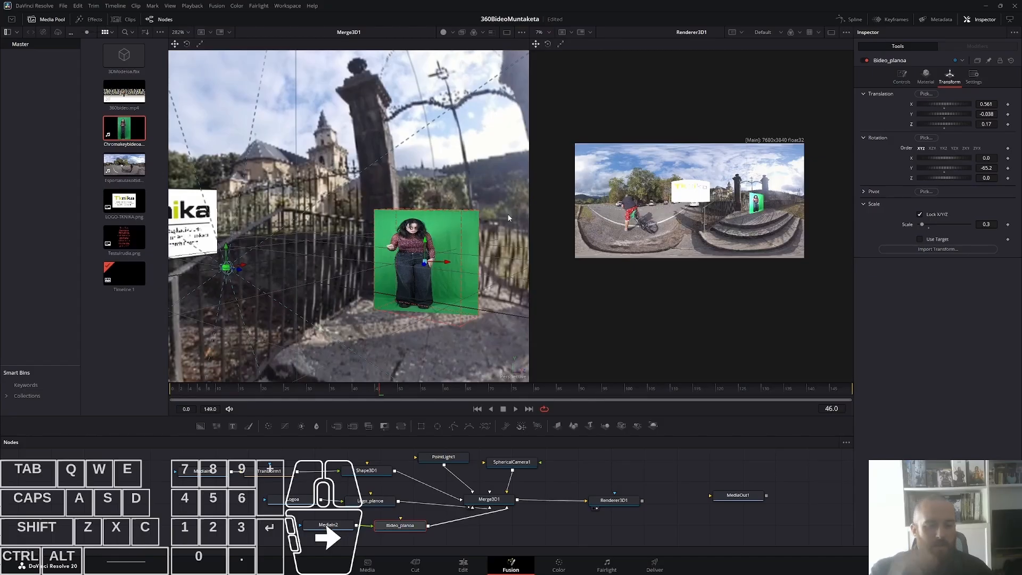
{"action": "left_click", "coordinate": [401, 528]}
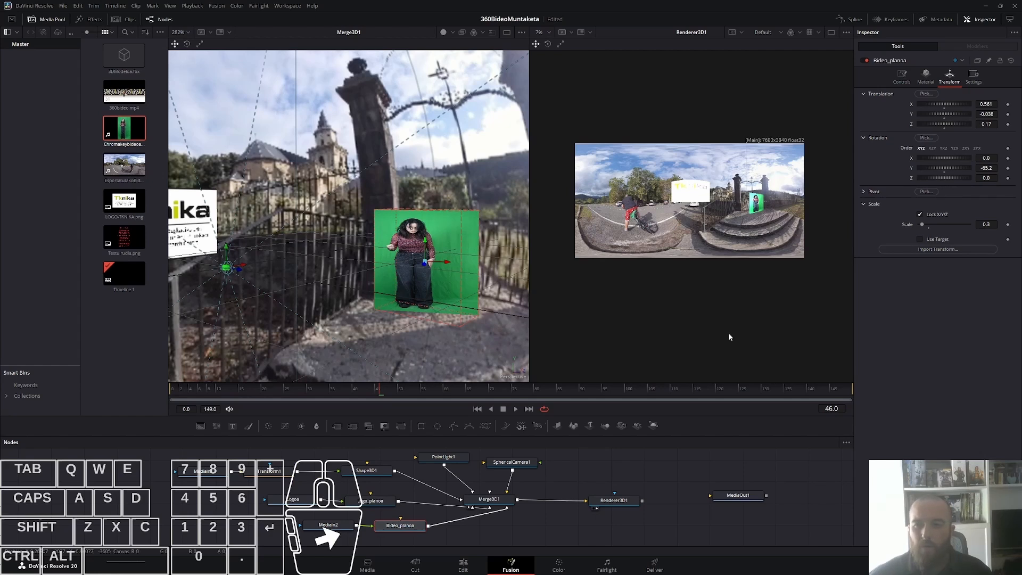
Step: Unlock the XYZ scale of Bideo_planoa and set its X scale to about 0.552 and Y scale to about 0.946
{"action": "left_click", "coordinate": [920, 215]}
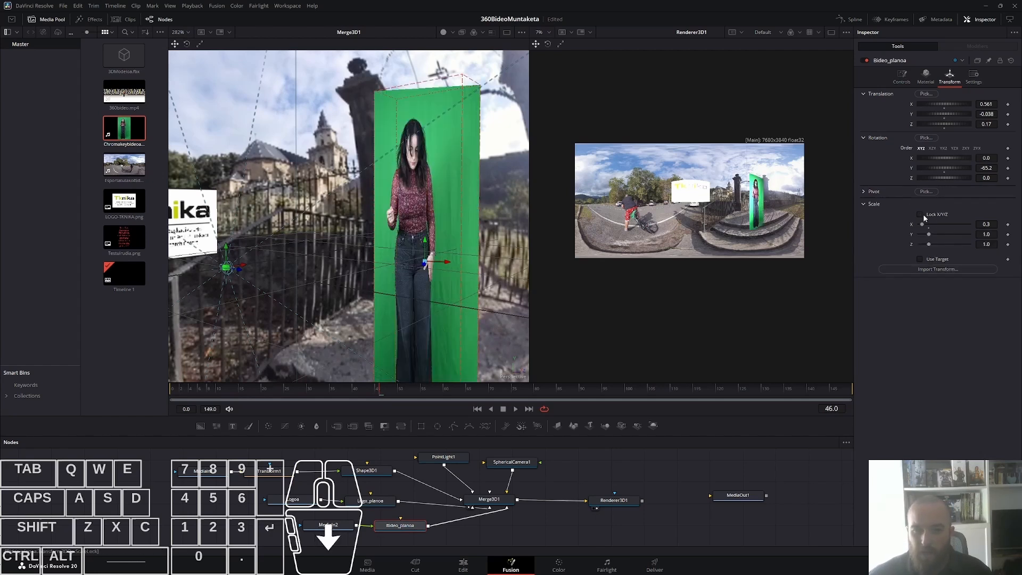
{"action": "scroll", "coordinate": [451, 249], "scroll_direction": "down", "scroll_amount": 4}
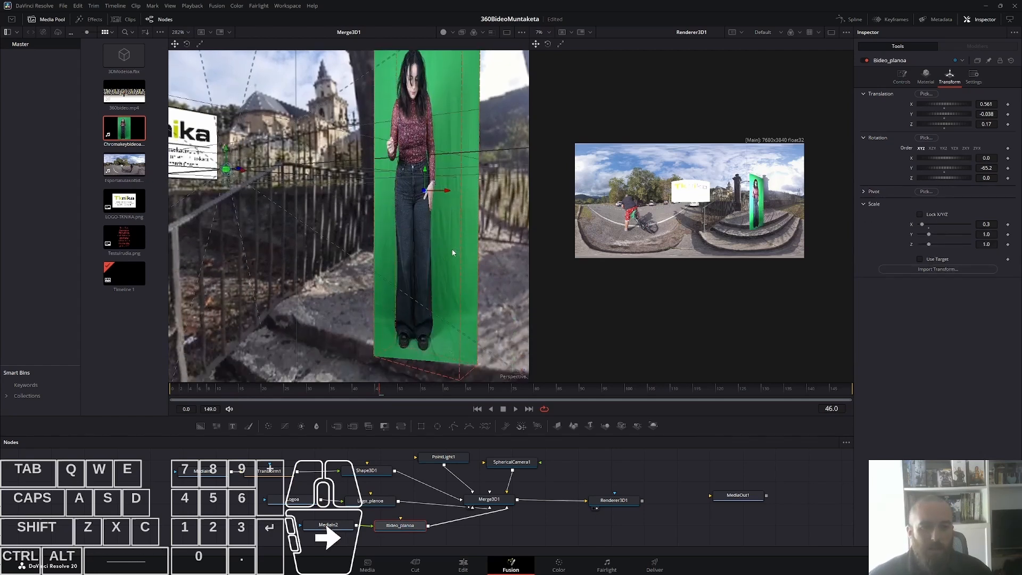
{"action": "scroll", "coordinate": [451, 249], "scroll_direction": "up", "scroll_amount": 3}
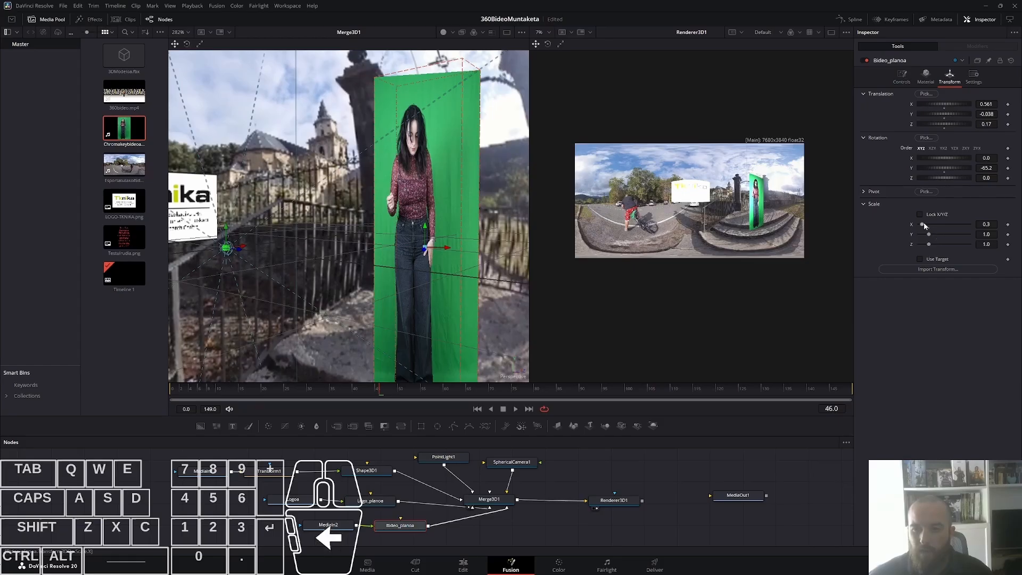
{"action": "left_click_drag", "start_coordinate": [923, 222], "coordinate": [927, 231]}
{"action": "left_click_drag", "start_coordinate": [929, 235], "coordinate": [928, 236]}
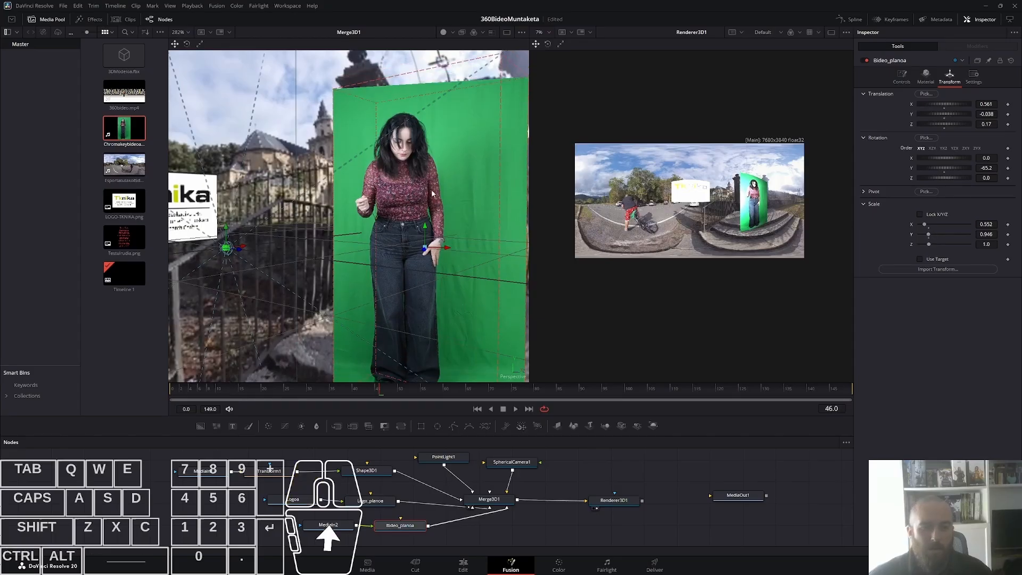
{"action": "left_click", "coordinate": [365, 313]}
Step: On the Edit page, place Chromakeybideoa.mp4 at the timeline start on Video 2 and move the playhead to 01:00:05:00
{"action": "left_click", "coordinate": [463, 565]}
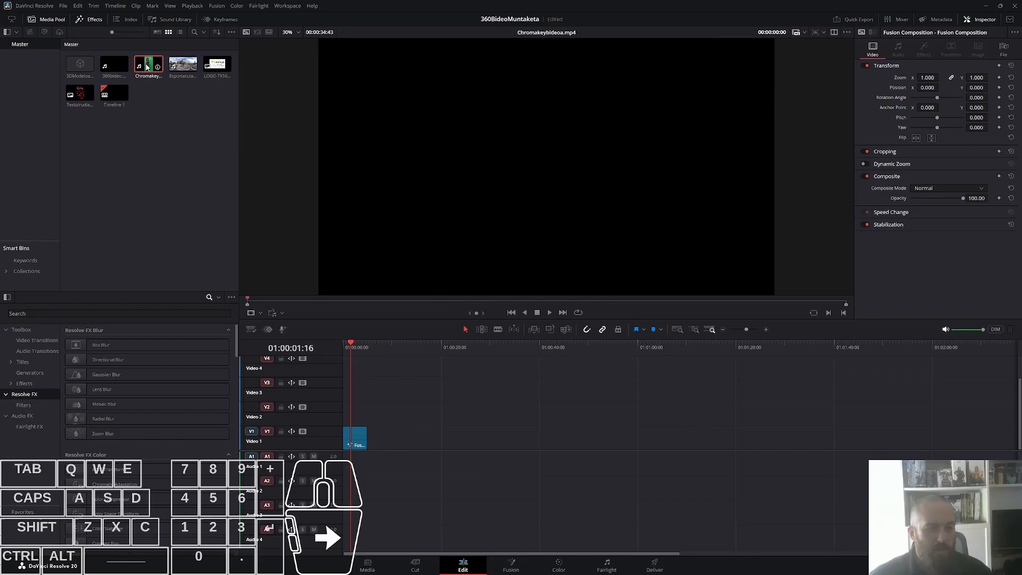
{"action": "left_click_drag", "start_coordinate": [147, 66], "coordinate": [344, 410]}
{"action": "mouse_move", "coordinate": [356, 343]}
{"action": "left_mouse_down"}
{"action": "mouse_move", "coordinate": [387, 345]}
{"action": "mouse_move", "coordinate": [368, 345]}
{"action": "left_mouse_up"}
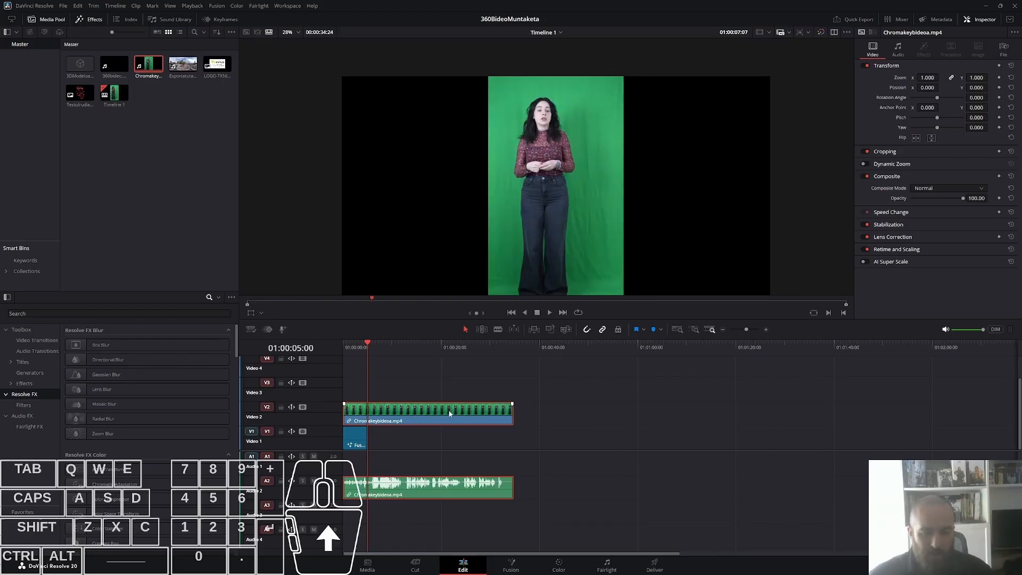
Step: On the Color page, add an alpha output to the green-screen clip's node graph and connect node 01's key output to it
{"action": "left_click", "coordinate": [559, 565]}
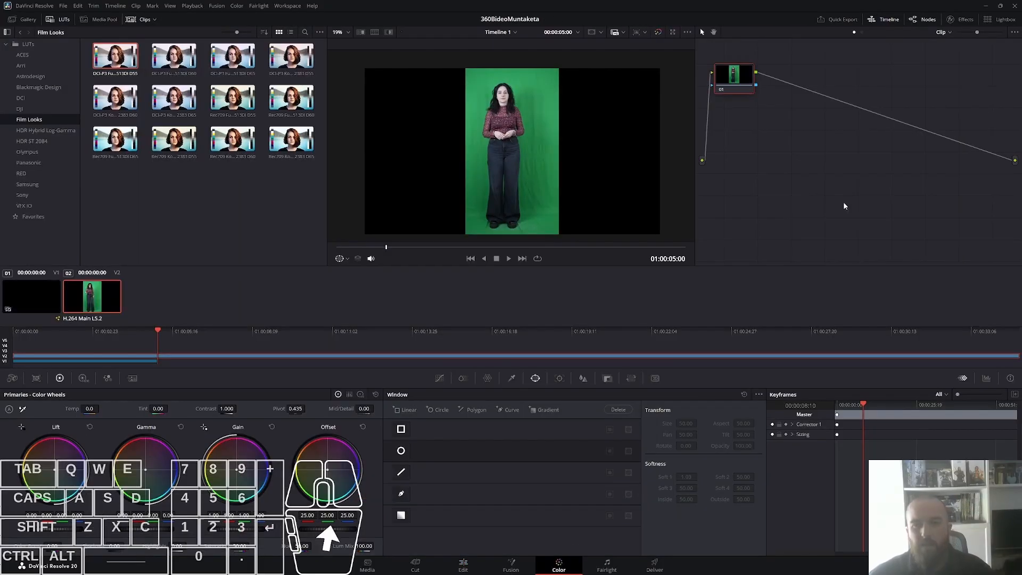
{"action": "right_click", "coordinate": [815, 145]}
{"action": "left_click", "coordinate": [852, 185]}
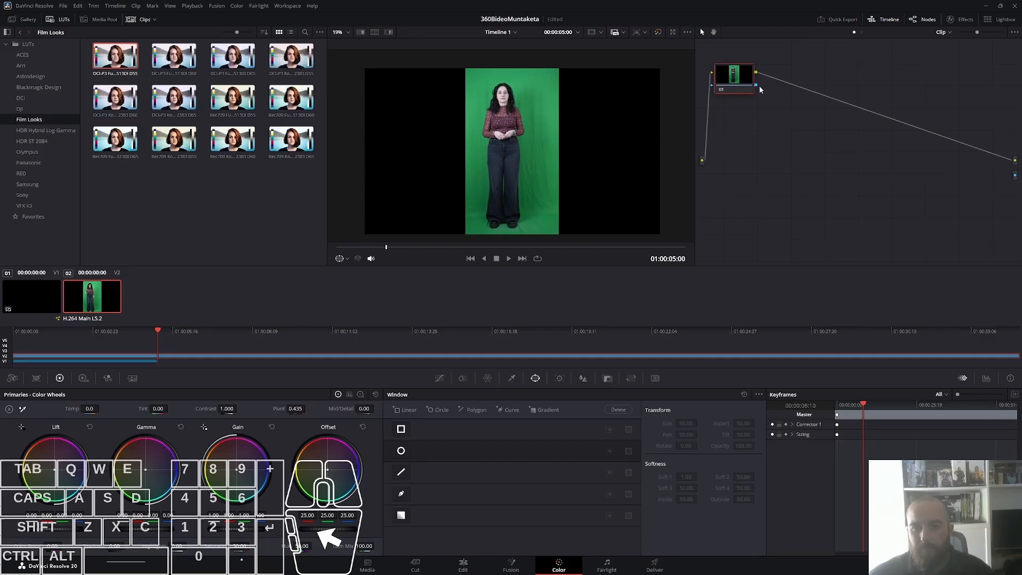
{"action": "left_click_drag", "start_coordinate": [739, 78], "coordinate": [1014, 175]}
Step: Key the green backdrop with the 3D qualifier, drawing a stroke around the woman and an added stroke between her legs
{"action": "left_click", "coordinate": [512, 378]}
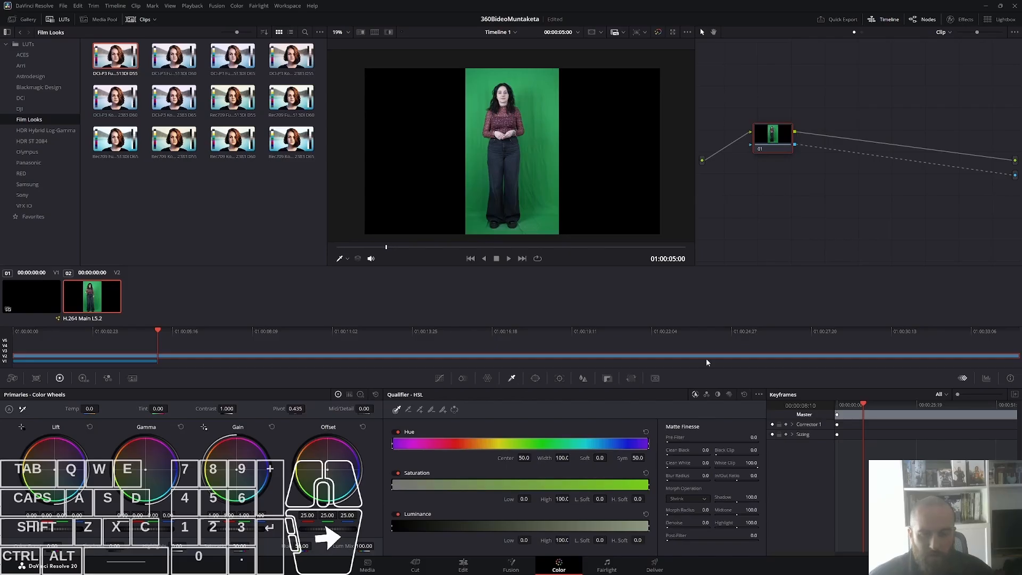
{"action": "left_click", "coordinate": [728, 395]}
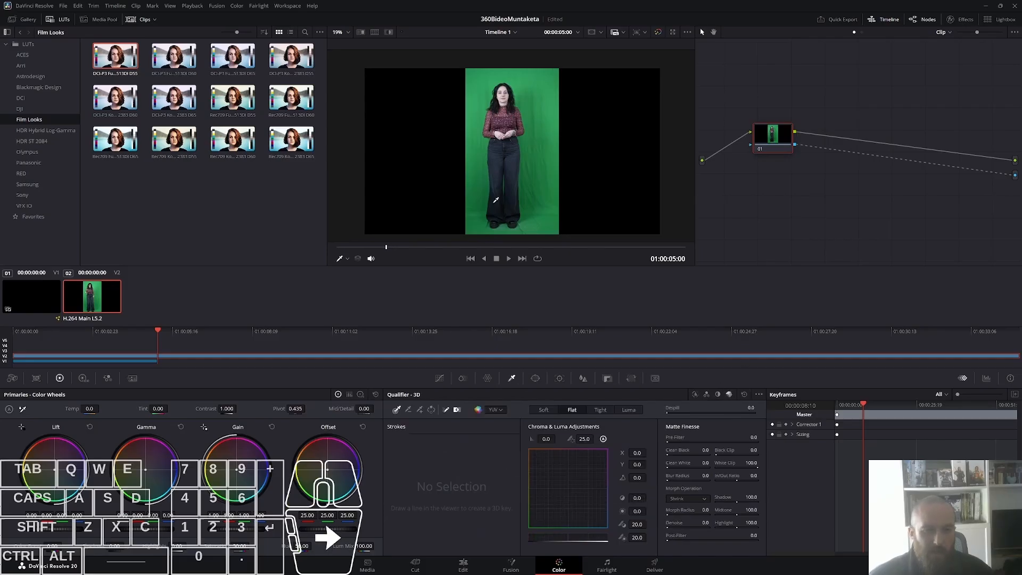
{"action": "mouse_move", "coordinate": [477, 216]}
{"action": "left_mouse_down"}
{"action": "mouse_move", "coordinate": [474, 111]}
{"action": "mouse_move", "coordinate": [500, 73]}
{"action": "mouse_move", "coordinate": [537, 89]}
{"action": "mouse_move", "coordinate": [542, 145]}
{"action": "mouse_move", "coordinate": [507, 229]}
{"action": "left_mouse_up"}
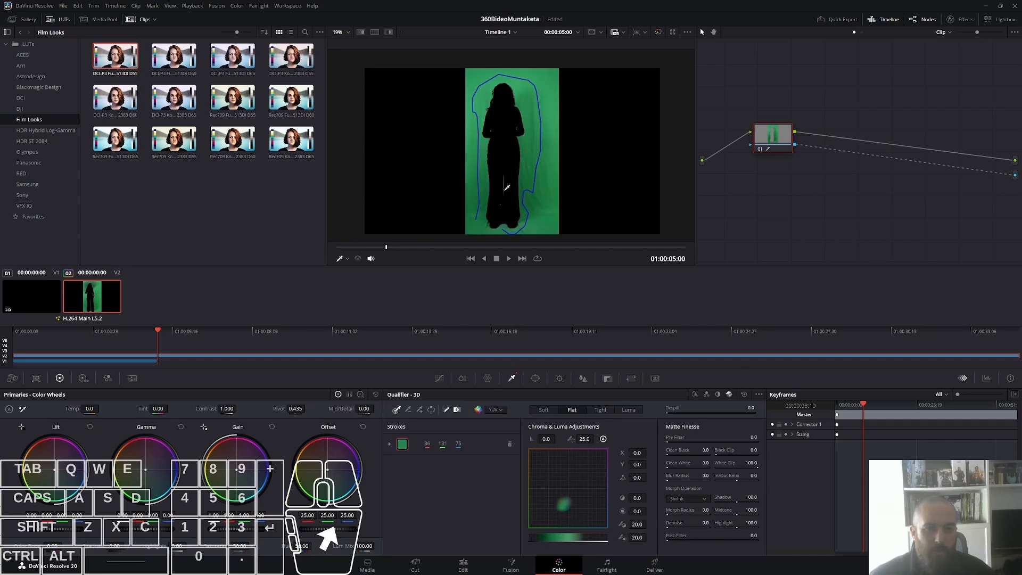
{"action": "scroll", "coordinate": [506, 184], "scroll_direction": "up", "scroll_amount": 5}
{"action": "scroll", "coordinate": [505, 178], "scroll_direction": "up", "scroll_amount": 4}
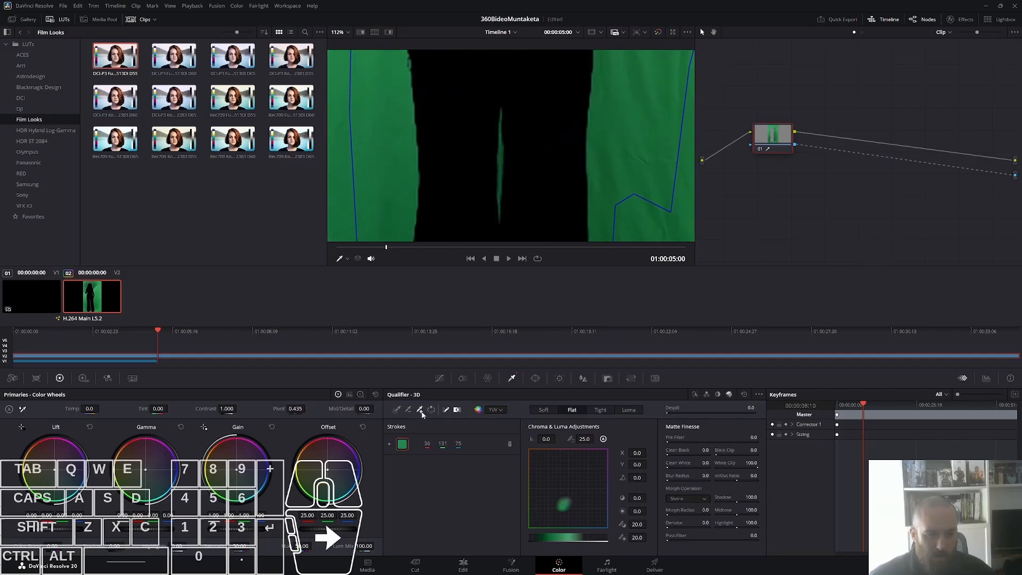
{"action": "left_click", "coordinate": [420, 410]}
{"action": "left_click_drag", "start_coordinate": [503, 141], "coordinate": [524, 221]}
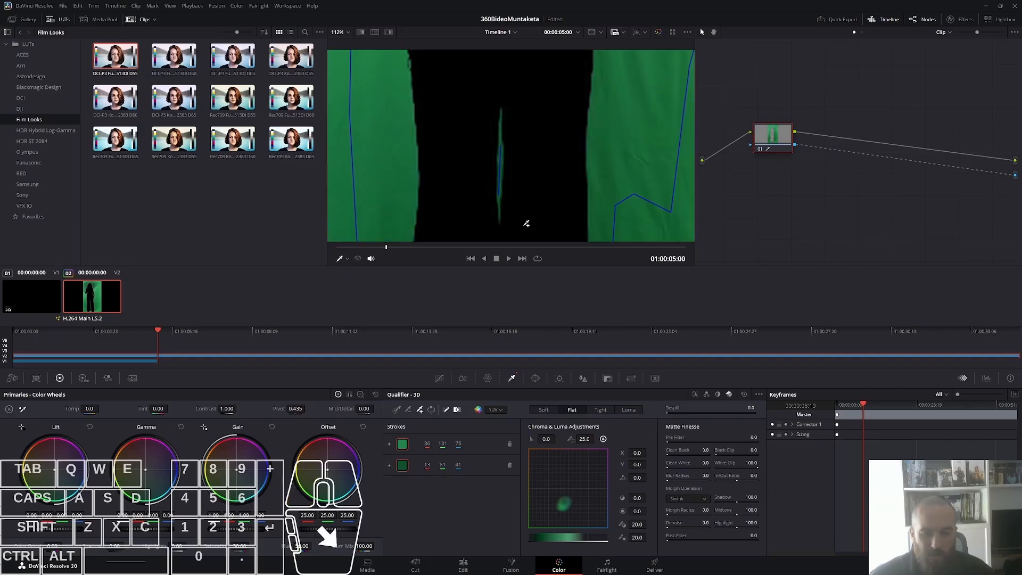
Step: Refine the key with clean black 0.6, black clip 0.7, white clip 99.5, blur radius 0.2 and despill 100, and invert the selection
{"action": "left_click_drag", "start_coordinate": [668, 480], "coordinate": [754, 467]}
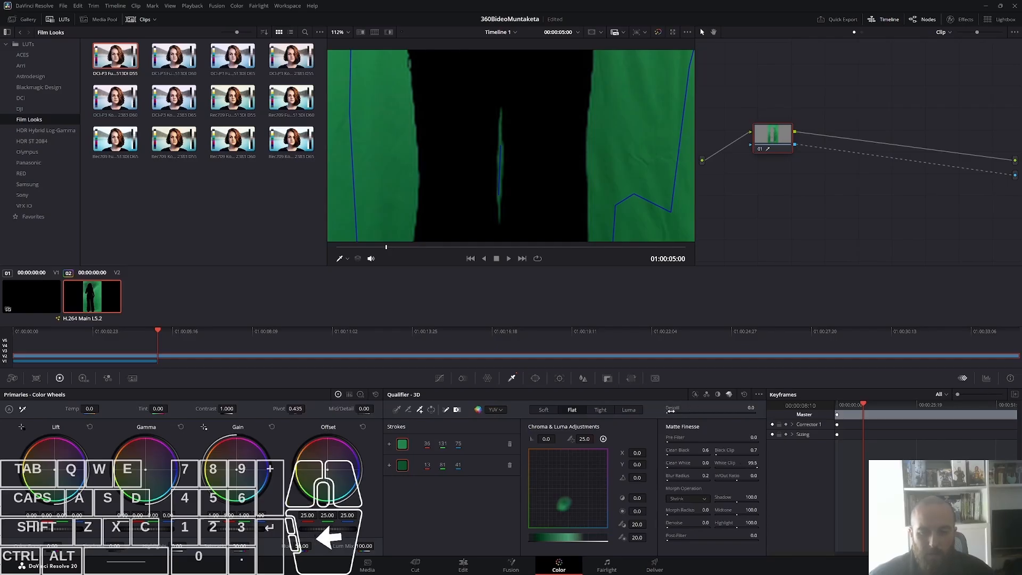
{"action": "left_click_drag", "start_coordinate": [671, 411], "coordinate": [750, 411]}
{"action": "scroll", "coordinate": [549, 115], "scroll_direction": "down", "scroll_amount": 2}
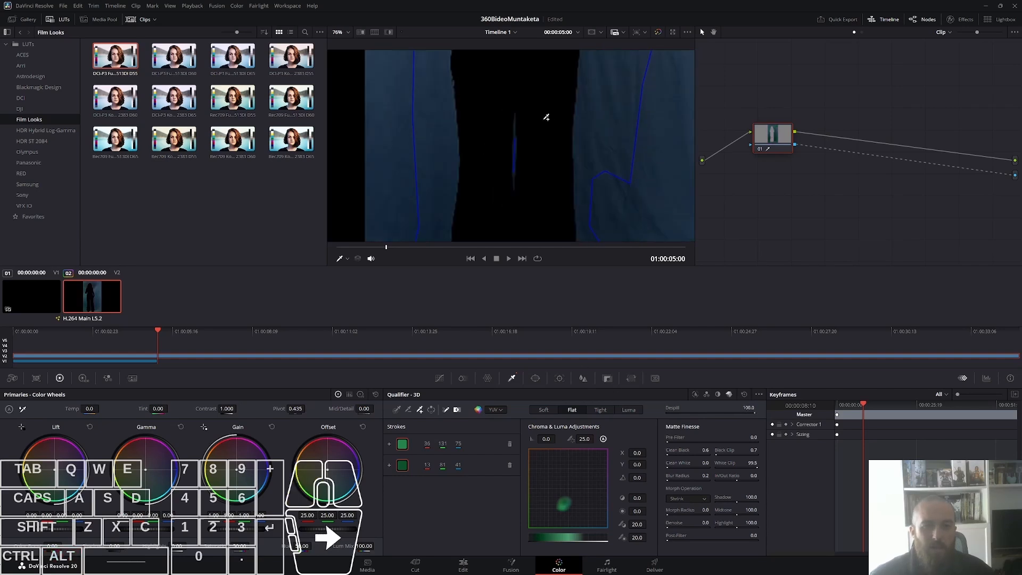
{"action": "scroll", "coordinate": [547, 115], "scroll_direction": "down", "scroll_amount": 4}
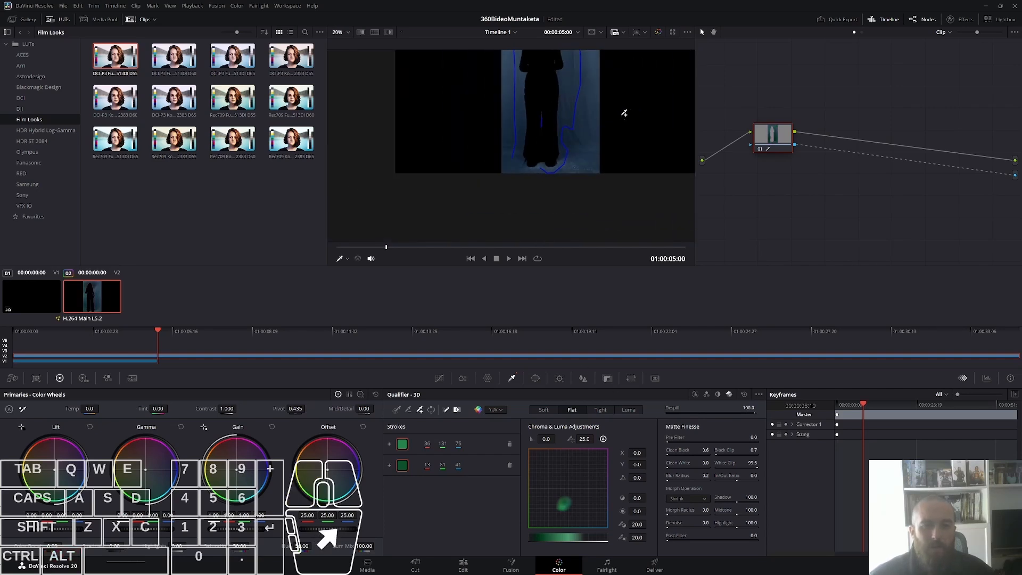
{"action": "left_click_drag", "start_coordinate": [619, 89], "coordinate": [598, 153]}
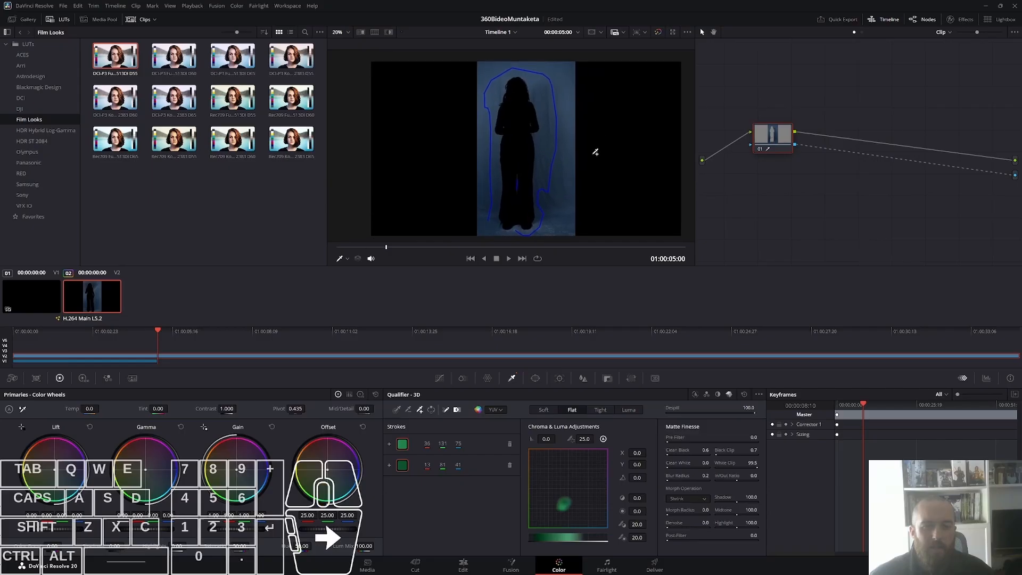
{"action": "left_click", "coordinate": [431, 411]}
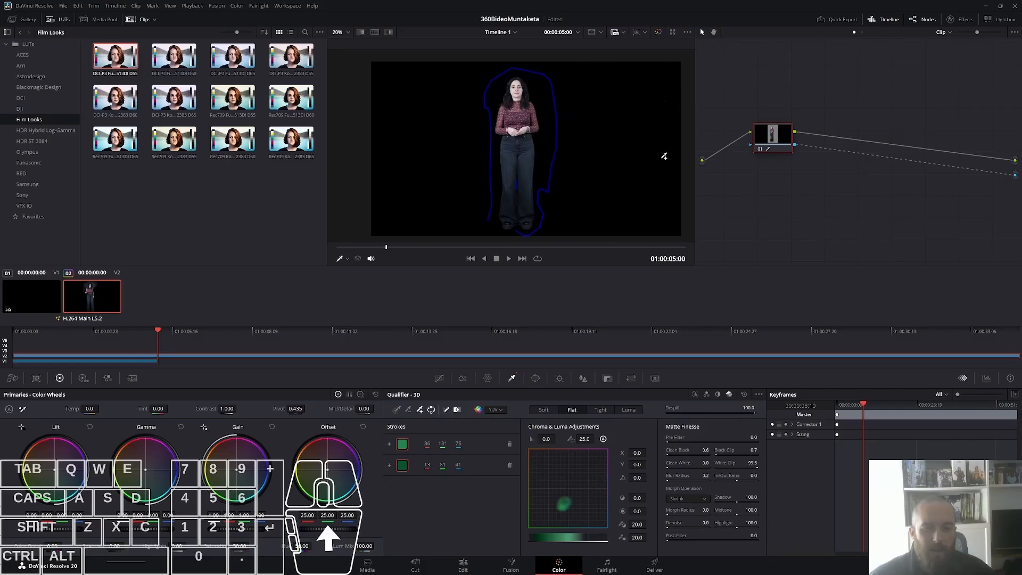
Step: Add a rectangular power window to the keyed clip and resize its edges to tightly enclose the woman from head to feet
{"action": "left_click", "coordinate": [535, 377]}
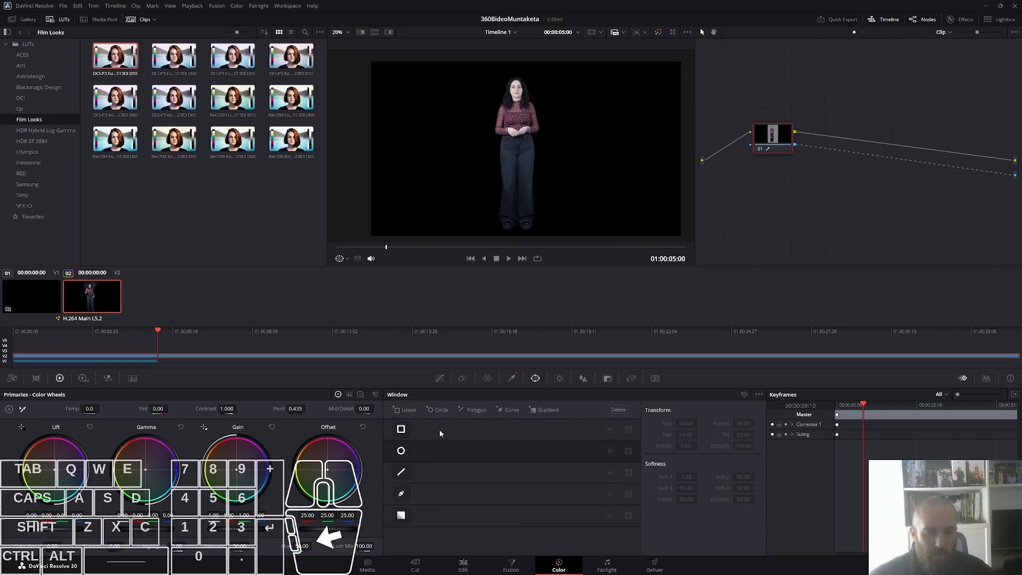
{"action": "left_click", "coordinate": [400, 430]}
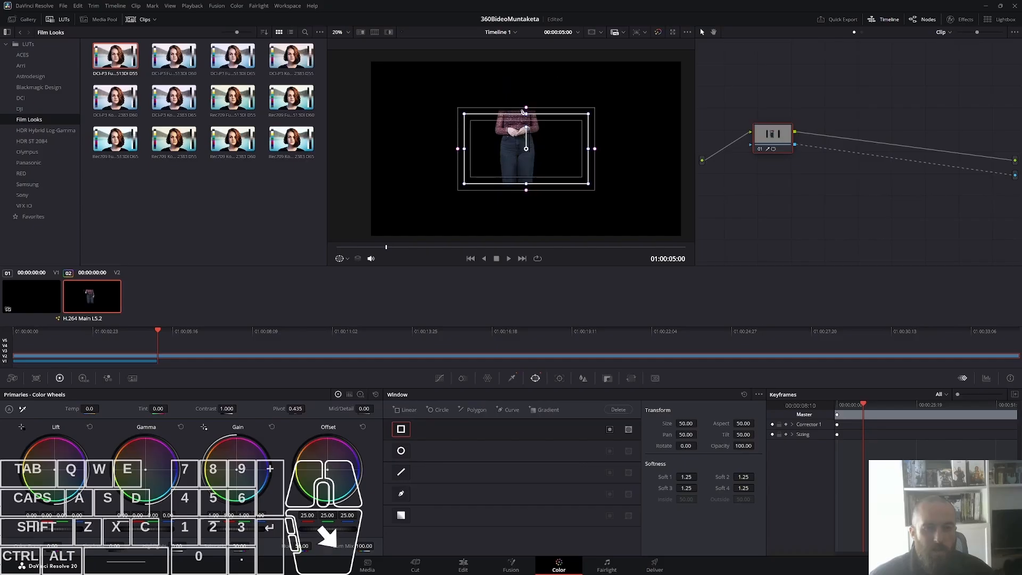
{"action": "left_click_drag", "start_coordinate": [526, 115], "coordinate": [526, 70]}
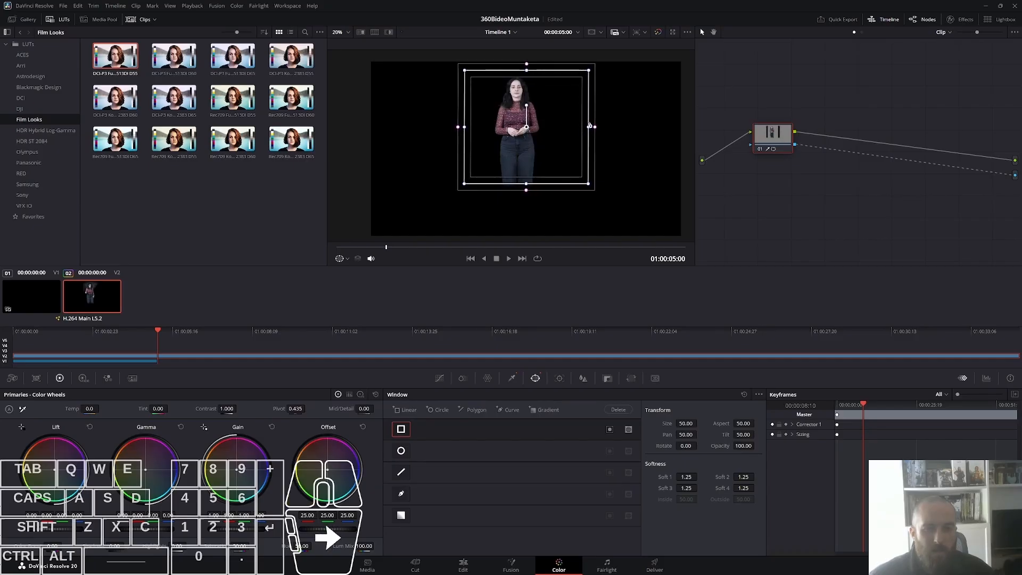
{"action": "left_click_drag", "start_coordinate": [590, 128], "coordinate": [556, 127]}
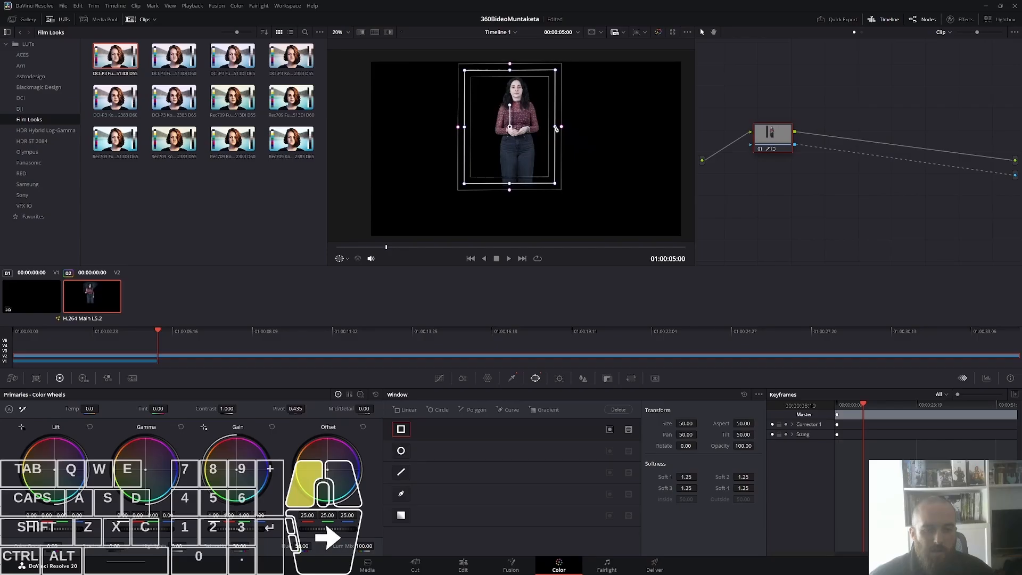
{"action": "left_click_drag", "start_coordinate": [510, 189], "coordinate": [510, 237]}
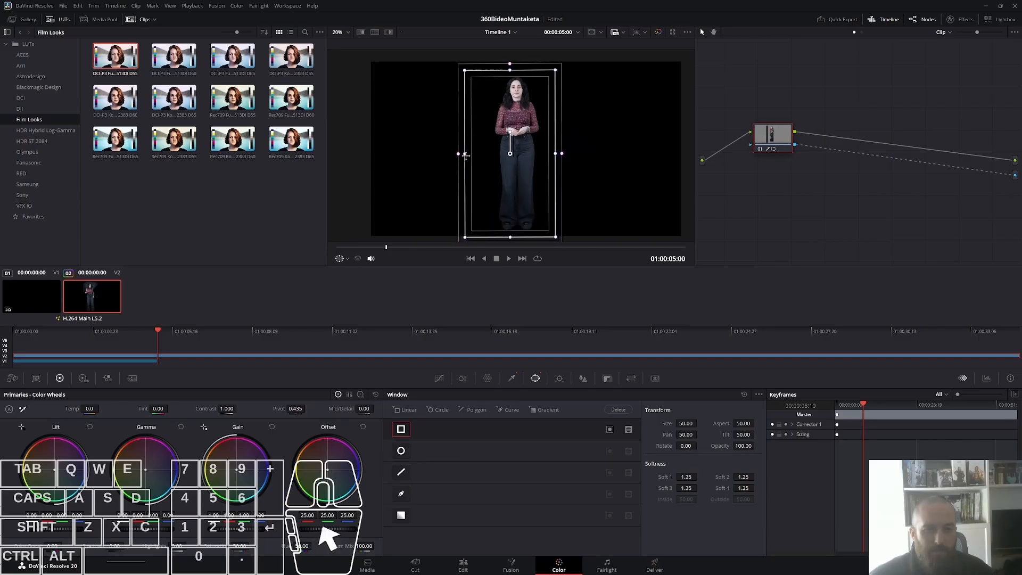
{"action": "left_click_drag", "start_coordinate": [466, 155], "coordinate": [481, 155]}
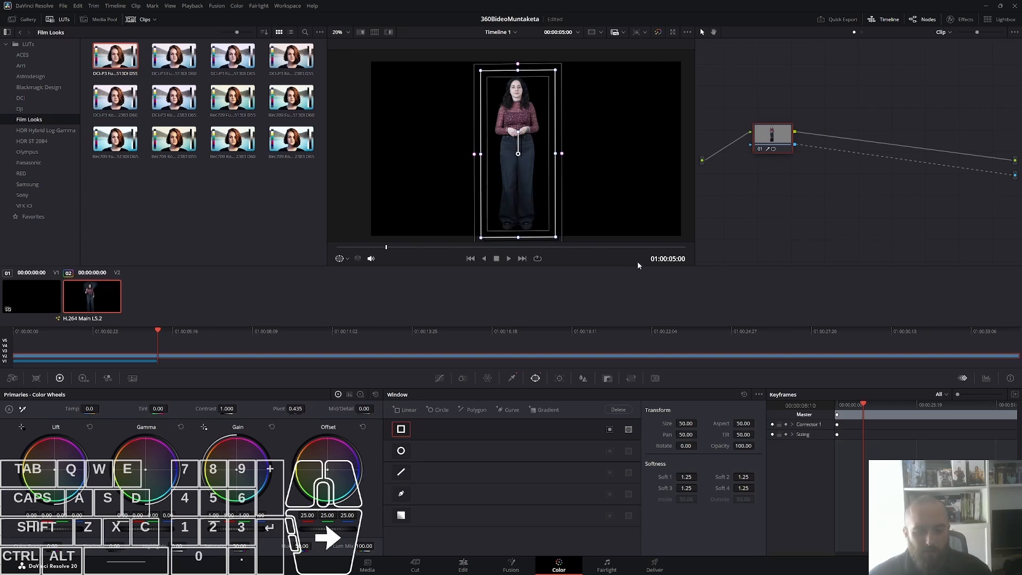
Step: Back on the Edit page, turn the keyed Chromakeybideoa.mp4 clip into a compound clip named NeskaFondogabe
{"action": "left_click", "coordinate": [463, 568]}
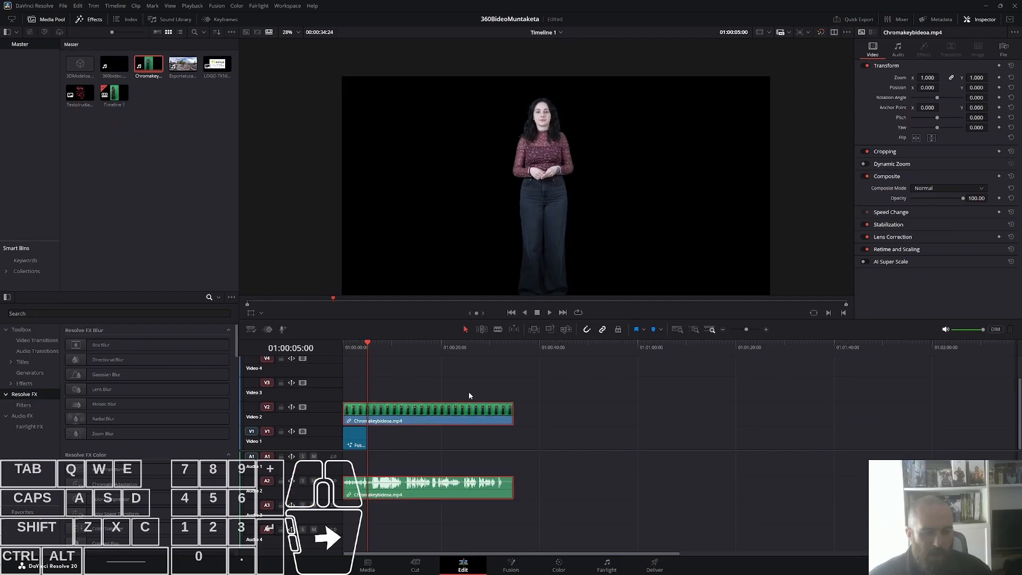
{"action": "left_click", "coordinate": [433, 416]}
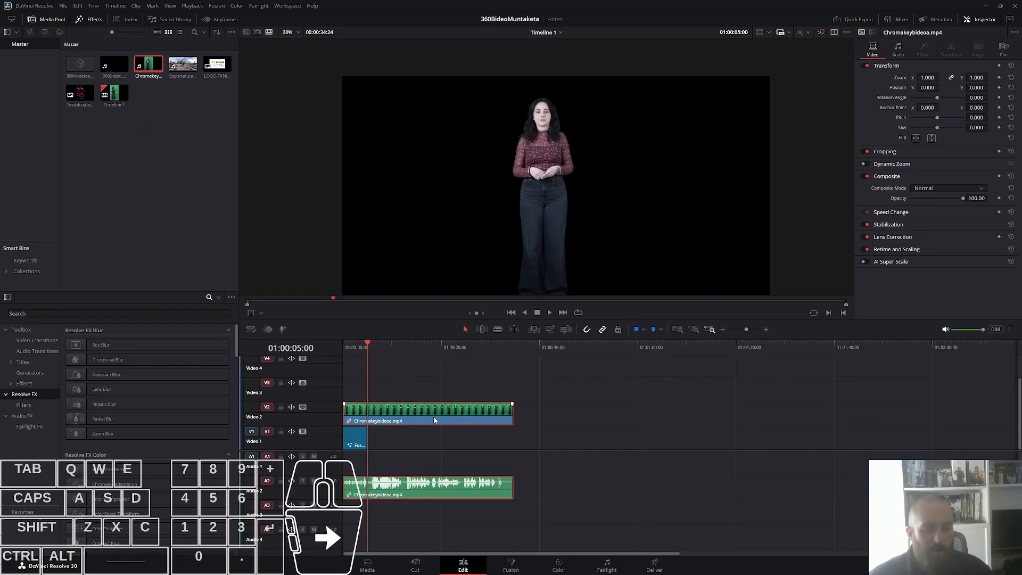
{"action": "right_click", "coordinate": [435, 414]}
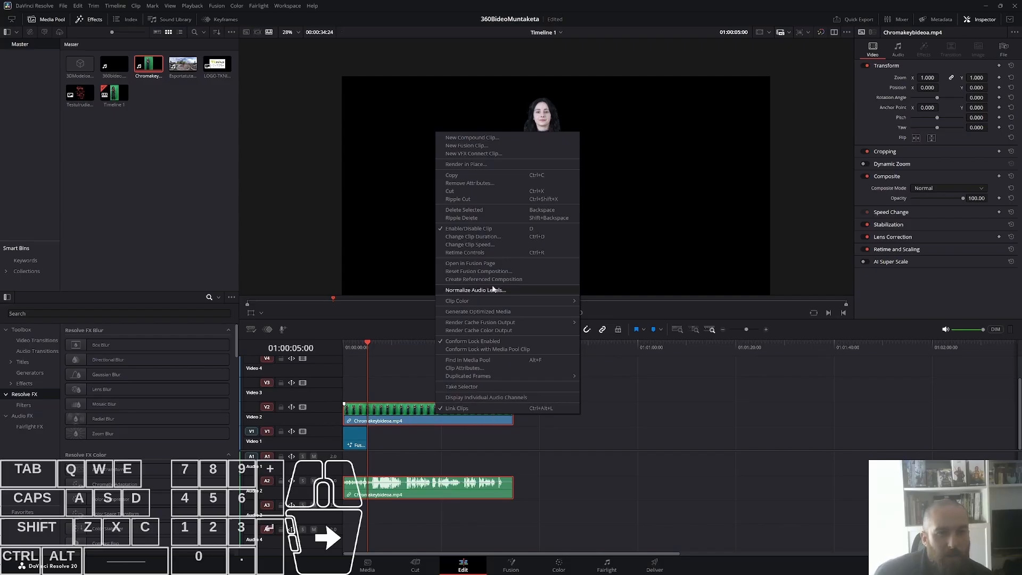
{"action": "left_click", "coordinate": [473, 140]}
{"action": "triple_click", "coordinate": [533, 291]}
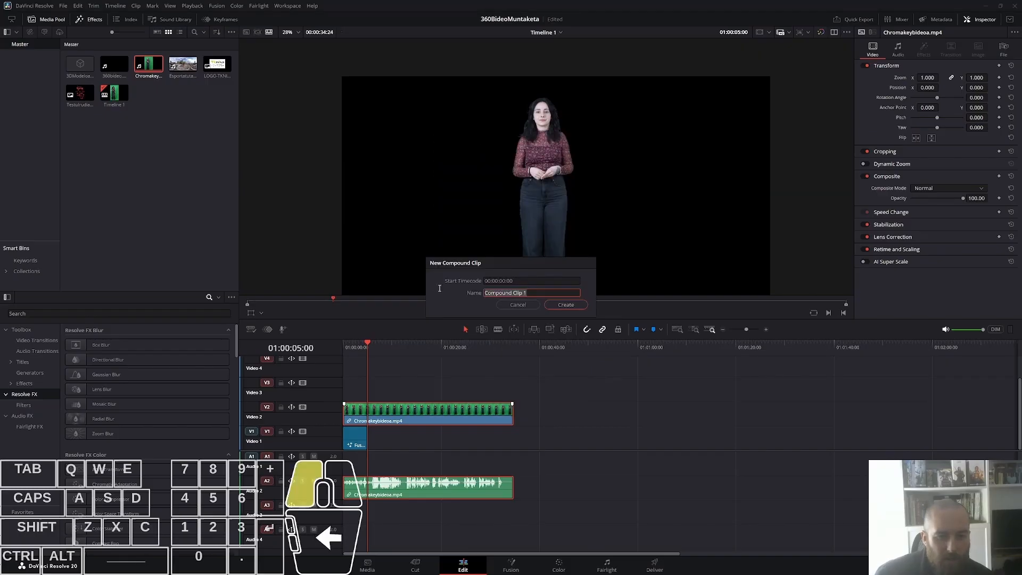
{"action": "type", "text": "Neska"}
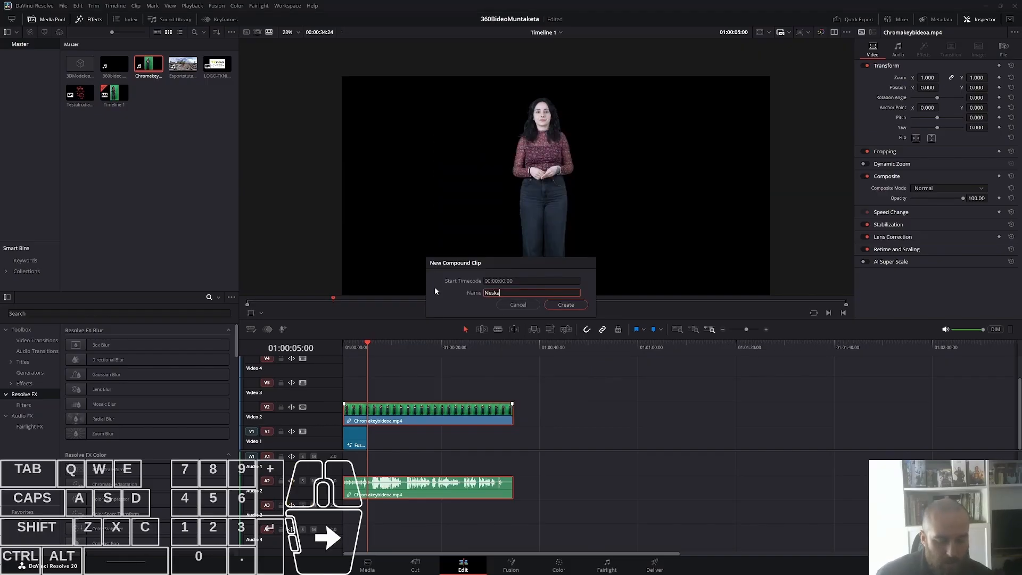
{"action": "type", "text": "Fondogabe"}
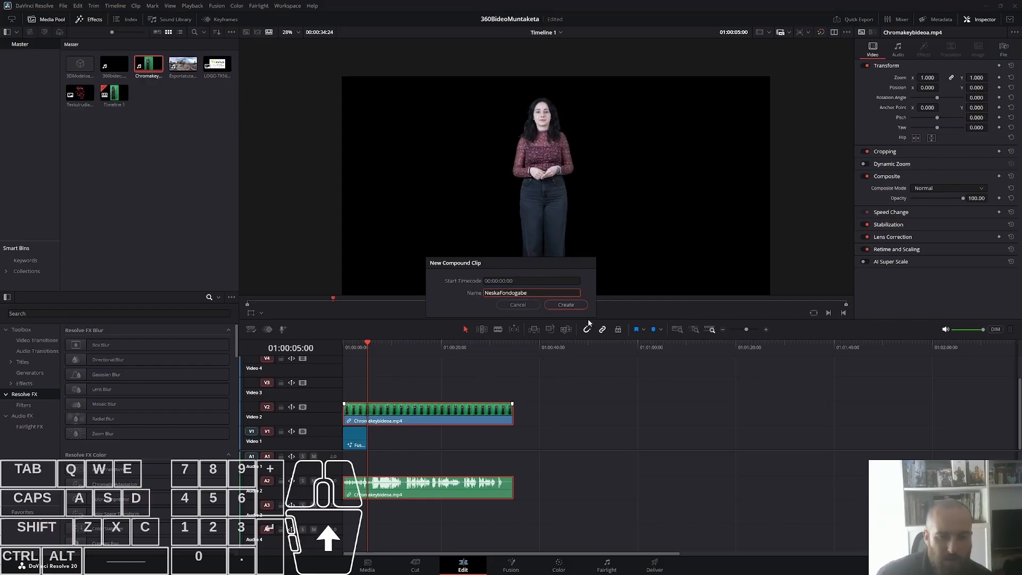
{"action": "left_click", "coordinate": [565, 305]}
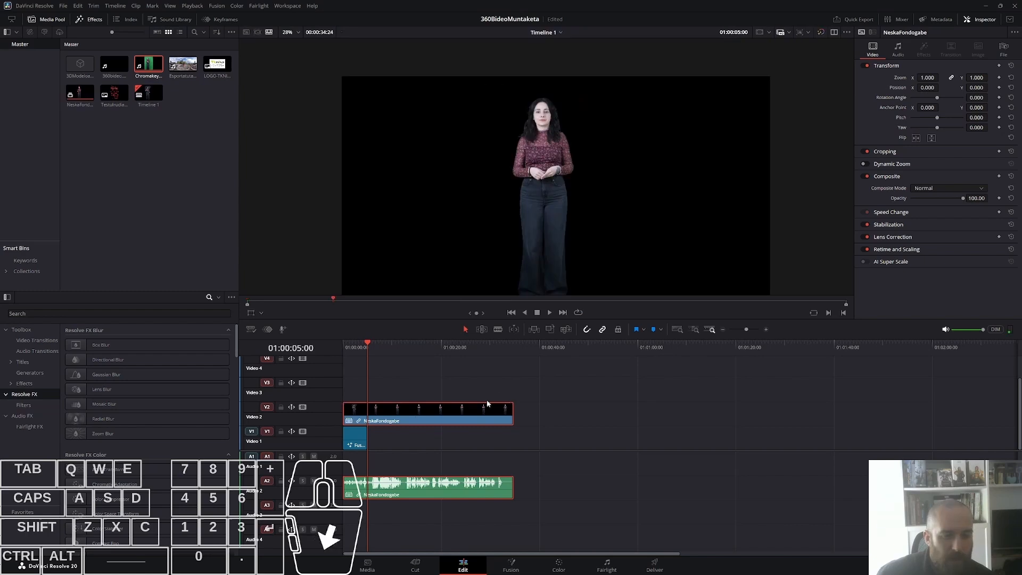
Step: Move the NeskaFondogabe clip along Video 2 so it starts shortly after 01:01:00:00, away from the Fusion composition
{"action": "left_click", "coordinate": [415, 414]}
{"action": "left_click_drag", "start_coordinate": [416, 413], "coordinate": [728, 414]}
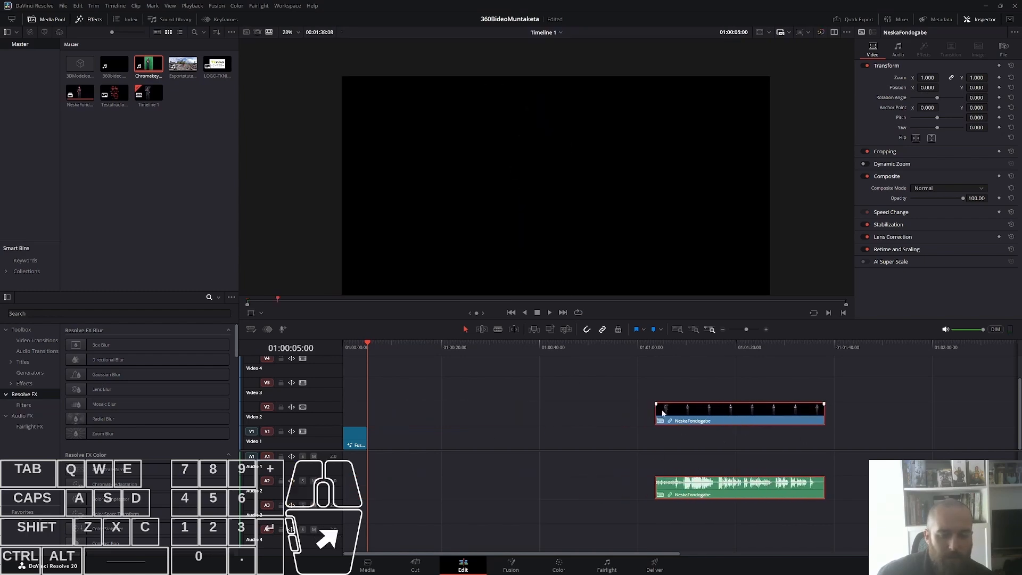
Step: Select the Fusion composition clip at the start of Video 1 and open it in the Fusion page
{"action": "left_click", "coordinate": [439, 464]}
{"action": "left_click", "coordinate": [345, 440]}
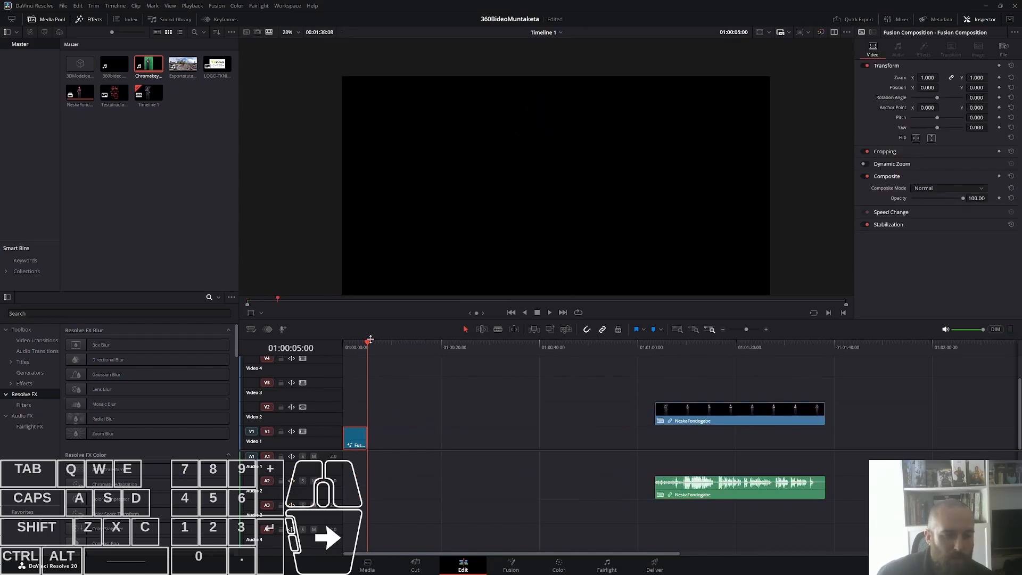
{"action": "left_click_drag", "start_coordinate": [370, 339], "coordinate": [356, 341]}
{"action": "left_click", "coordinate": [357, 442]}
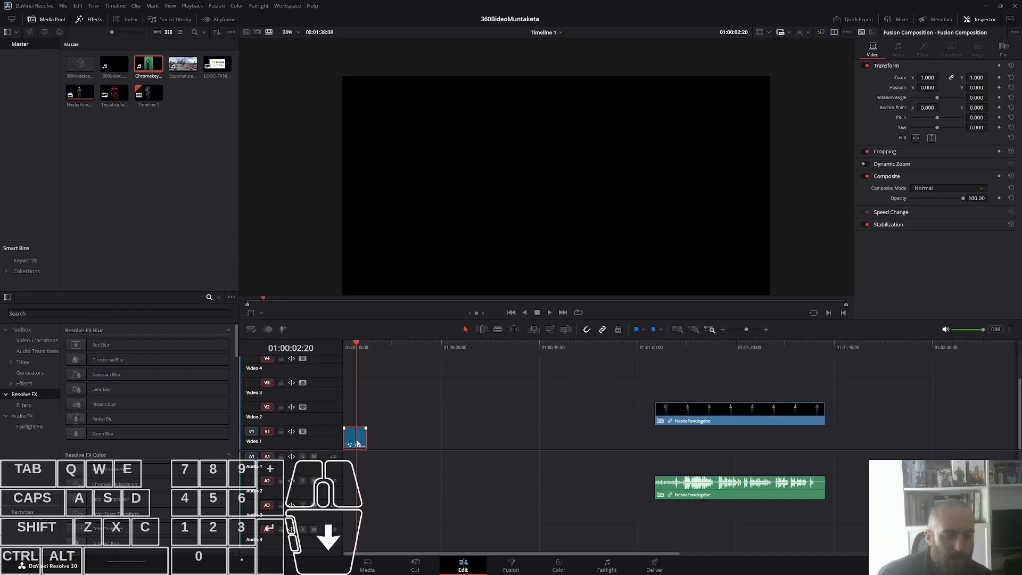
{"action": "left_click", "coordinate": [356, 438]}
{"action": "right_click", "coordinate": [356, 439]}
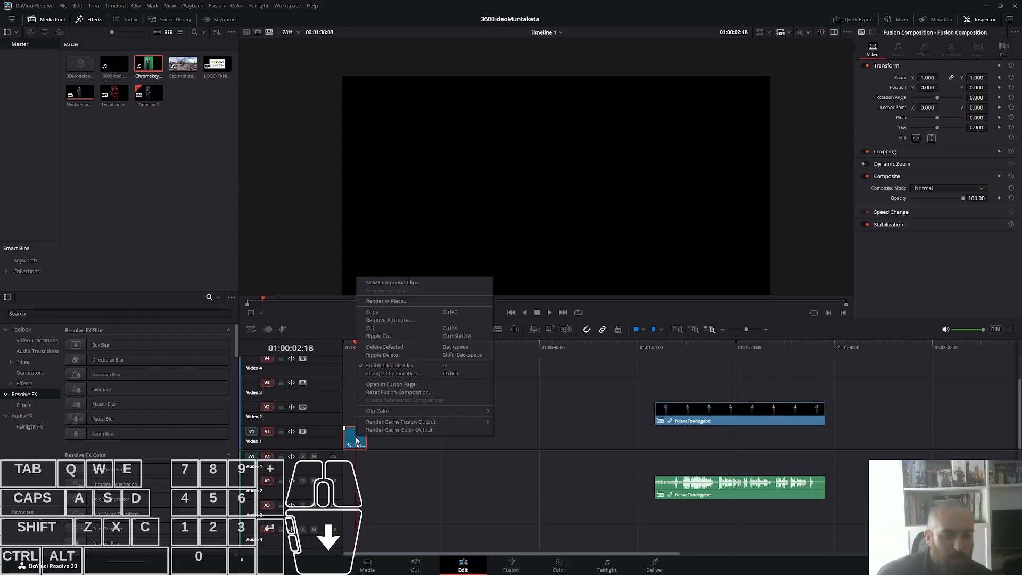
{"action": "left_click", "coordinate": [384, 385]}
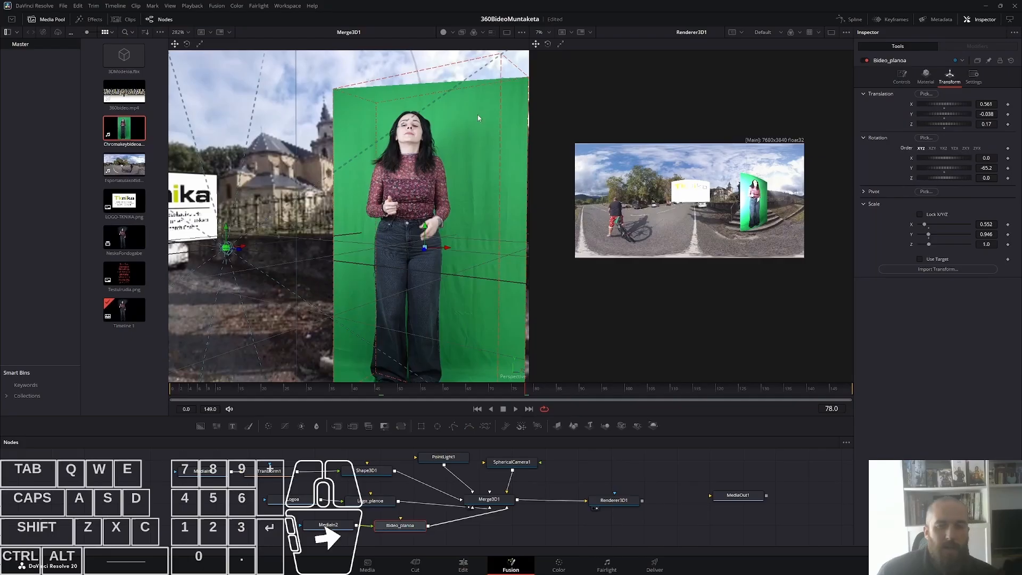
Step: Replace the Chromakeybideoa.mp4 media input with the NeskaFondogabe compound clip, feeding it into the Bideo_planoa node
{"action": "left_click", "coordinate": [330, 526]}
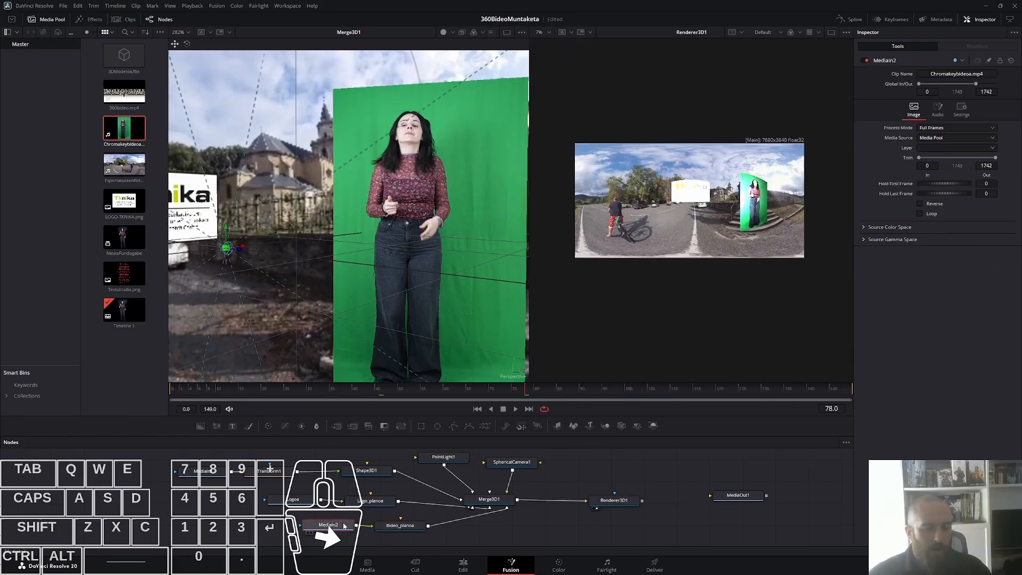
{"action": "key", "text": "Delete"}
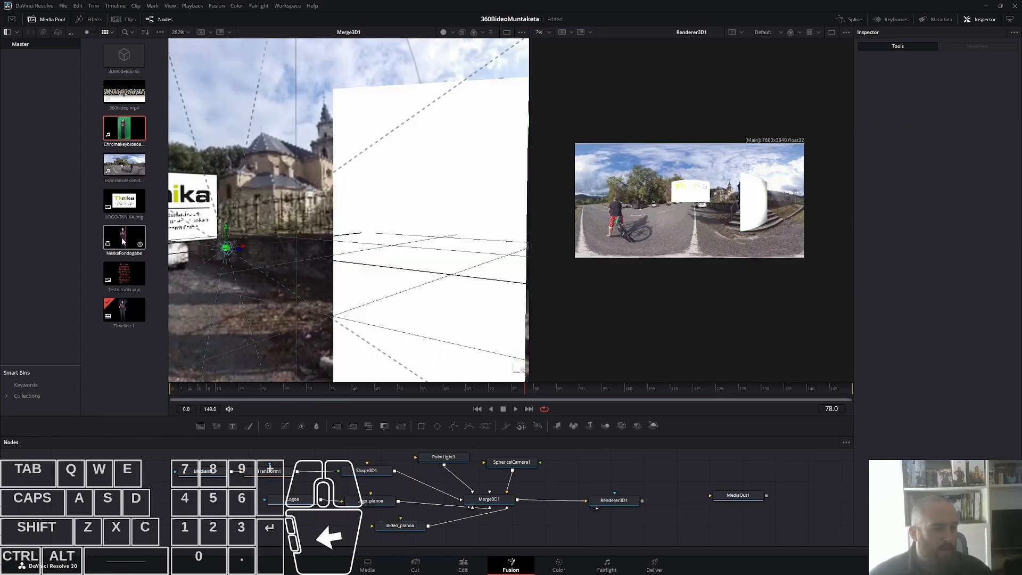
{"action": "left_click_drag", "start_coordinate": [121, 241], "coordinate": [400, 520]}
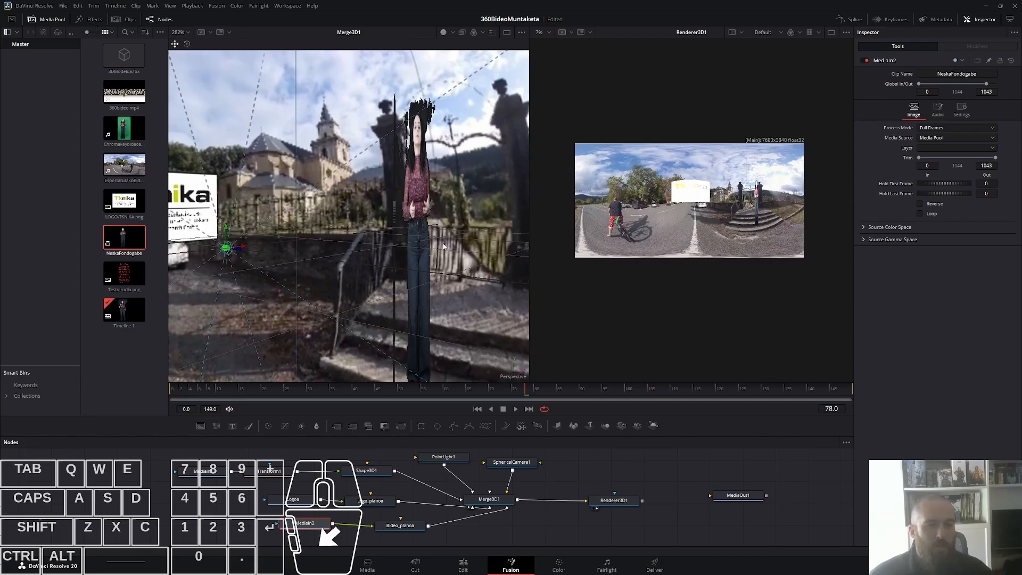
Step: Lock the X/Y/Z scale of the Bideo_planoa plane and set its uniform scale to 0.749
{"action": "left_click", "coordinate": [411, 527]}
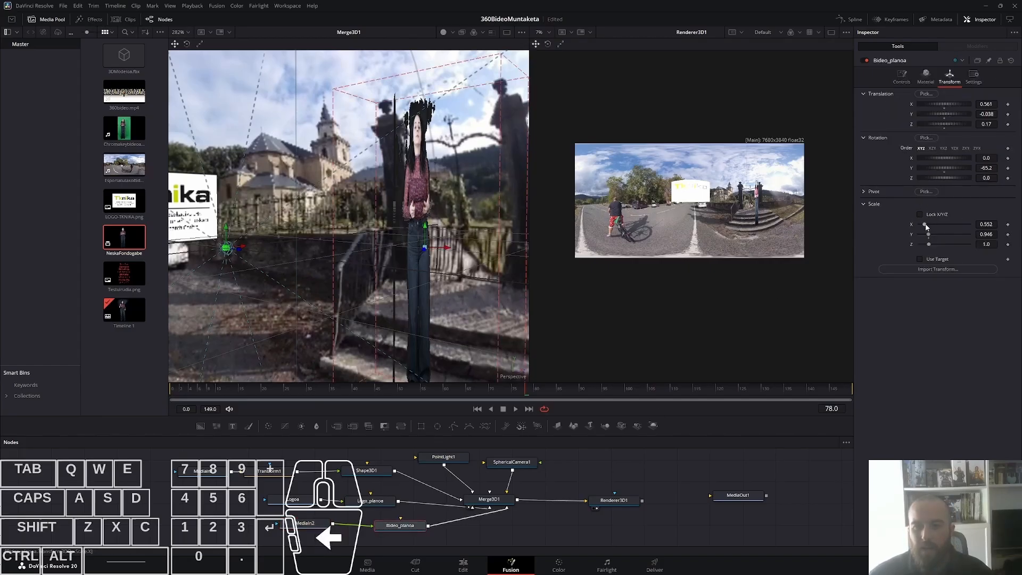
{"action": "left_click_drag", "start_coordinate": [926, 226], "coordinate": [928, 226]}
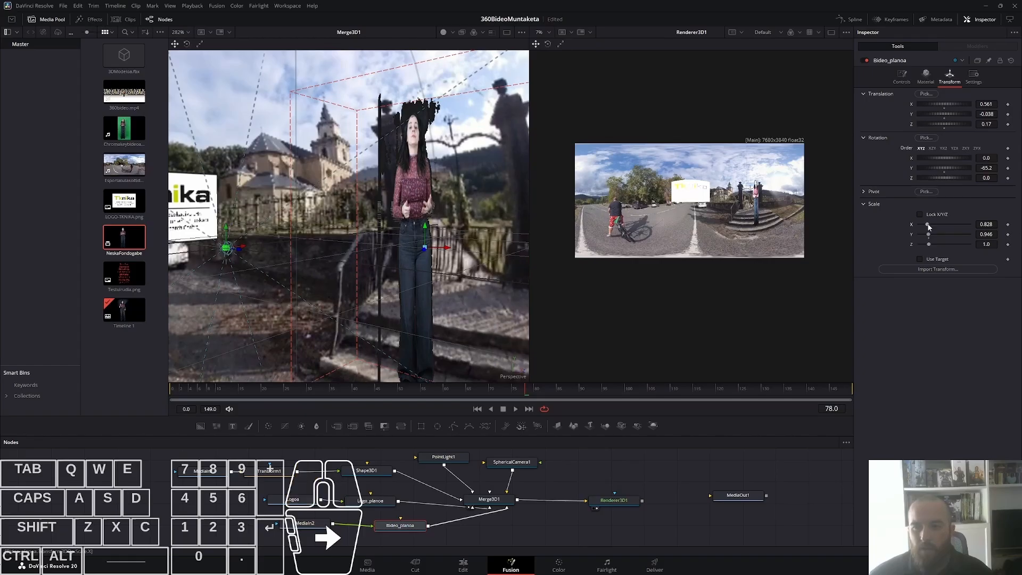
{"action": "left_click", "coordinate": [934, 213]}
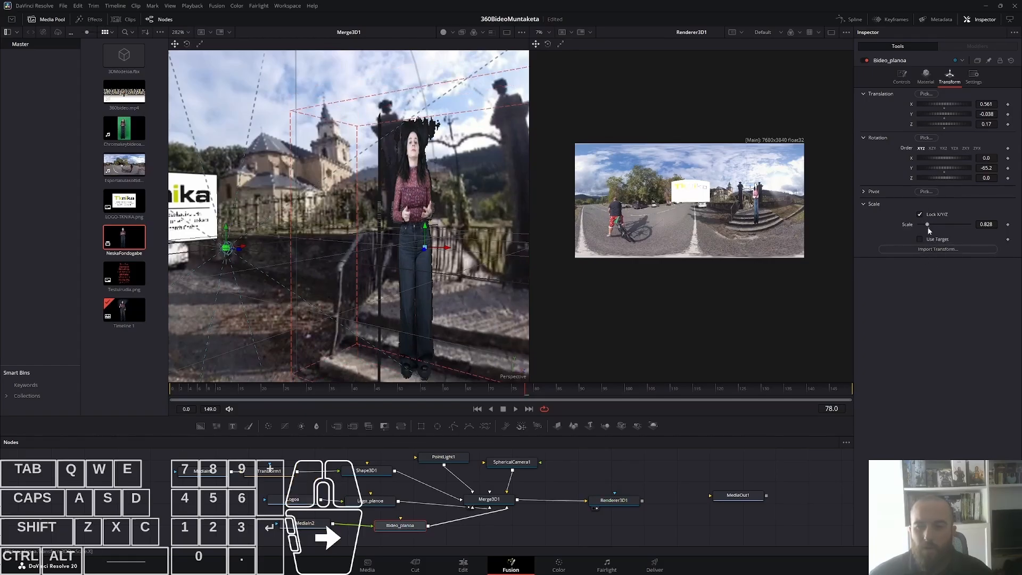
{"action": "left_click_drag", "start_coordinate": [928, 224], "coordinate": [928, 228]}
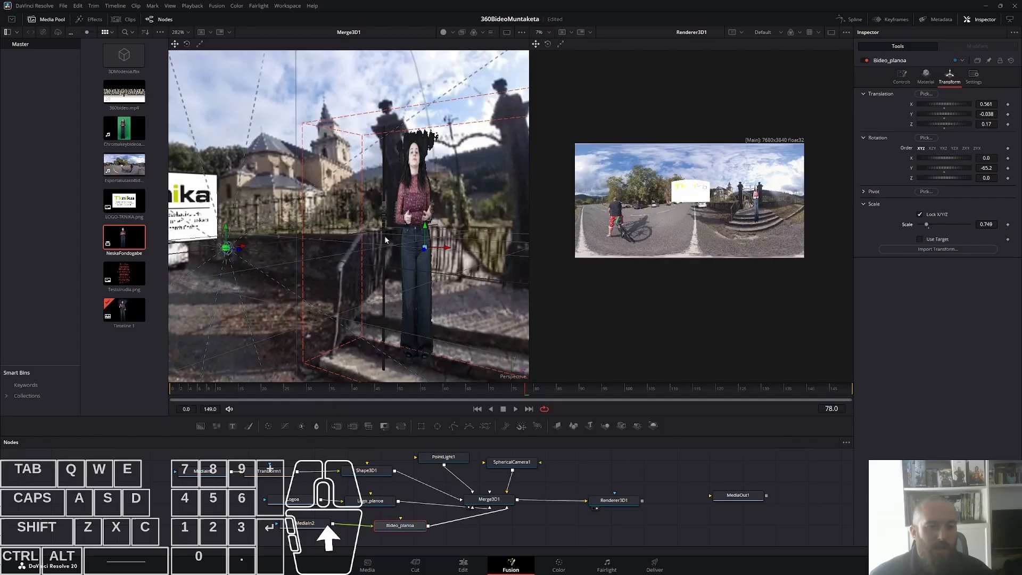
Step: Play back the composition from the current frame and again from the start to check the keyed presenter in the scene
{"action": "left_click", "coordinate": [515, 409]}
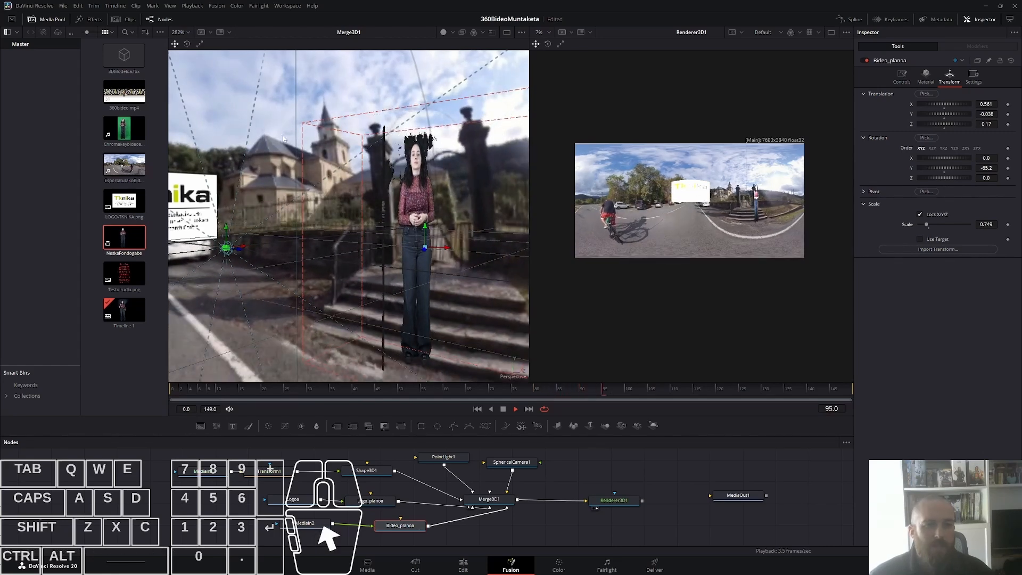
{"action": "left_click", "coordinate": [503, 409]}
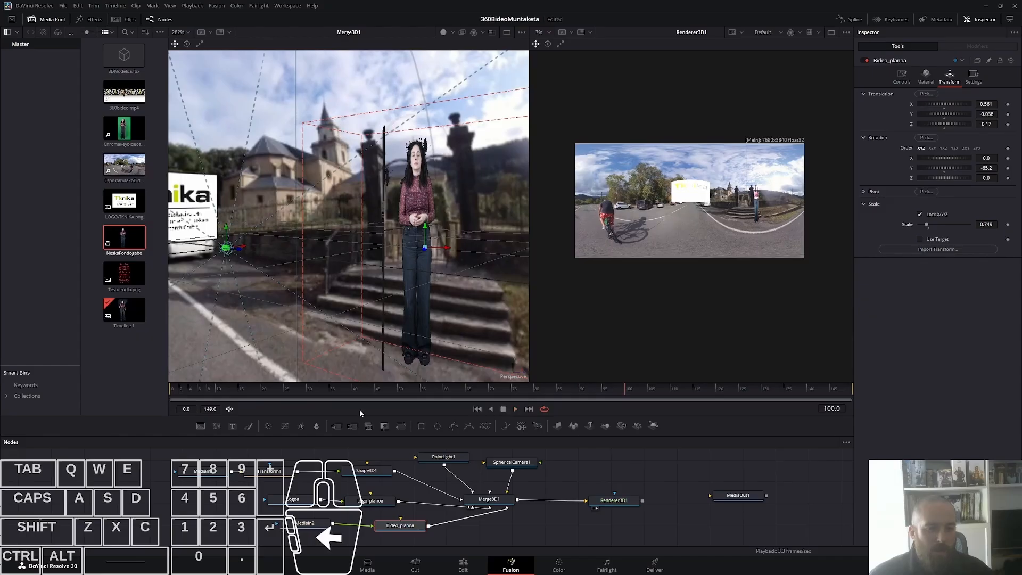
{"action": "left_click_drag", "start_coordinate": [190, 389], "coordinate": [173, 391]}
{"action": "left_click", "coordinate": [515, 409]}
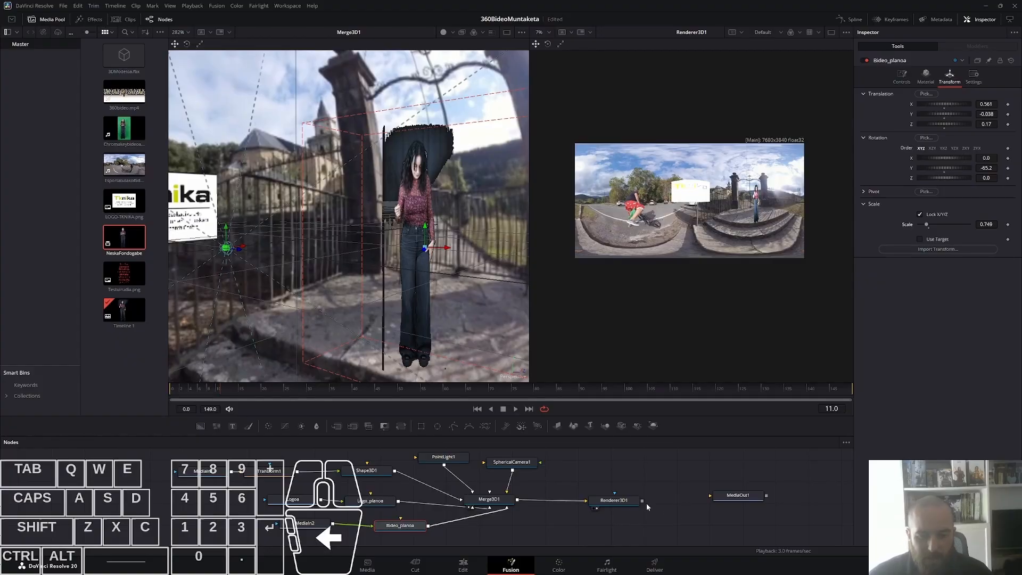
Step: Line up the Renderer3D1 and MediaOut1 nodes and connect the renderer's output to MediaOut1
{"action": "left_click_drag", "start_coordinate": [742, 496], "coordinate": [741, 505]}
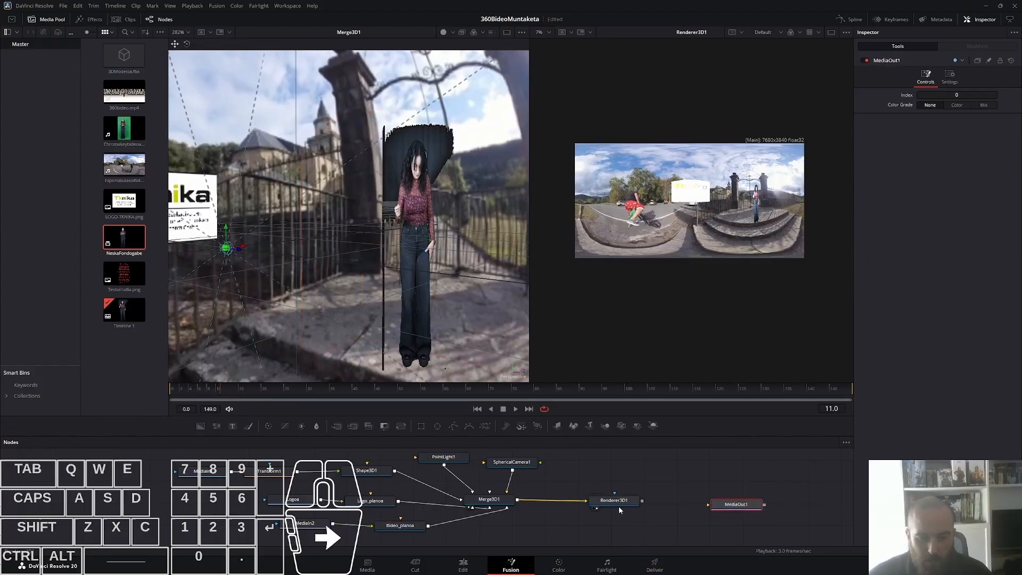
{"action": "left_click_drag", "start_coordinate": [615, 506], "coordinate": [611, 506]}
{"action": "left_click_drag", "start_coordinate": [733, 508], "coordinate": [725, 503]}
{"action": "left_click_drag", "start_coordinate": [639, 501], "coordinate": [700, 503]}
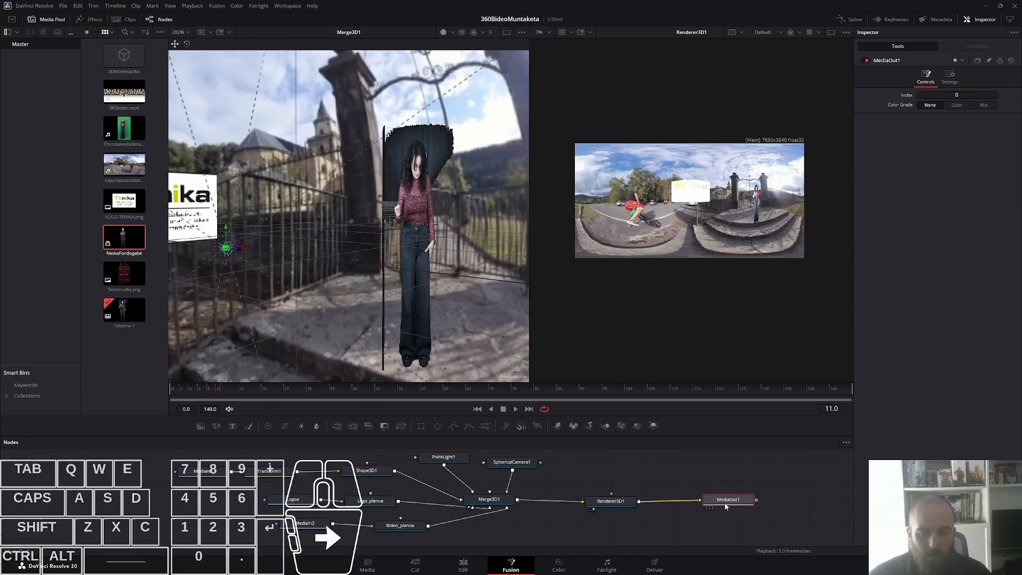
Step: Return to the Edit page and play the Fusion composition to check the rendered 360-degree scene
{"action": "left_click", "coordinate": [463, 565]}
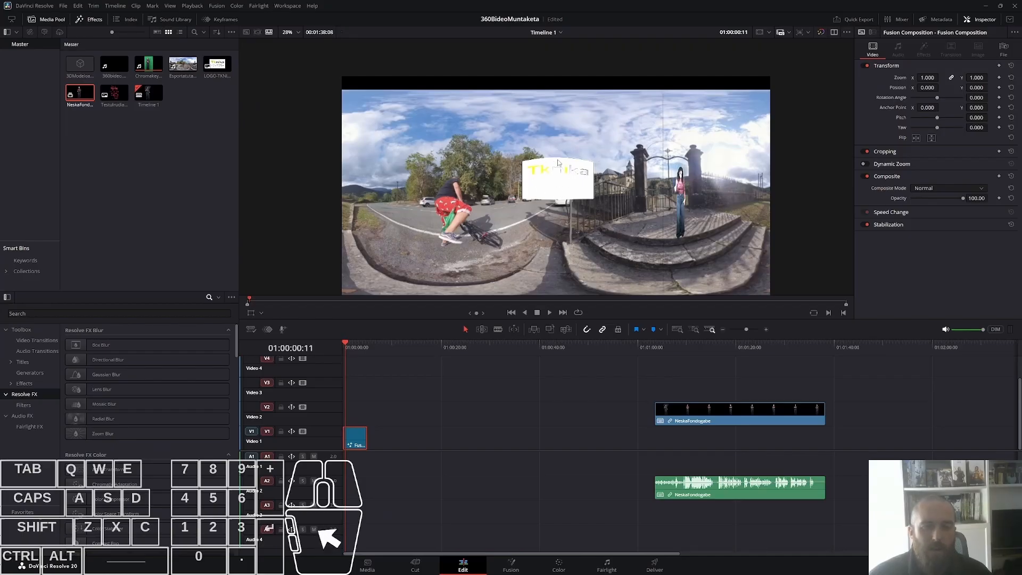
{"action": "left_click", "coordinate": [549, 313]}
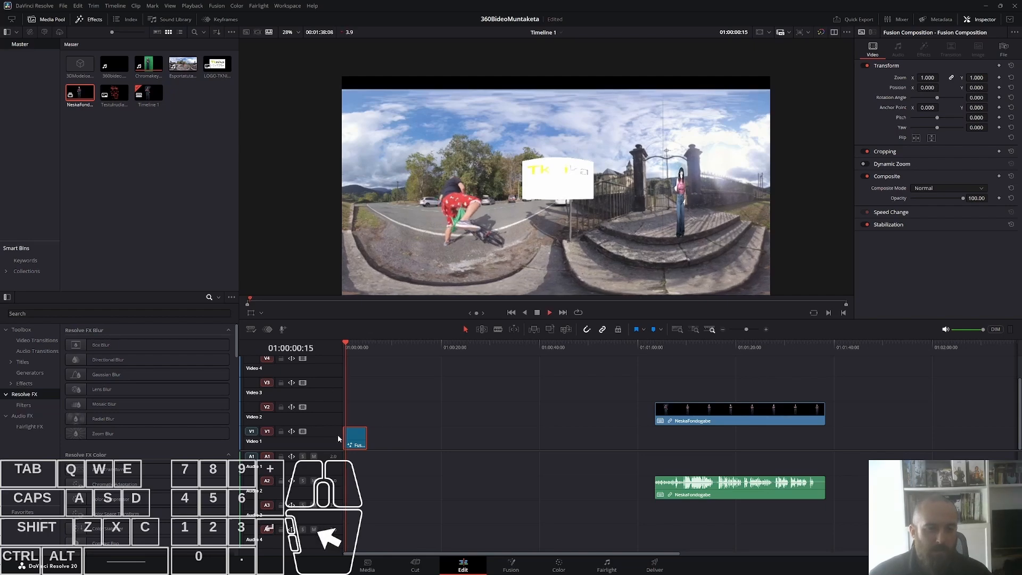